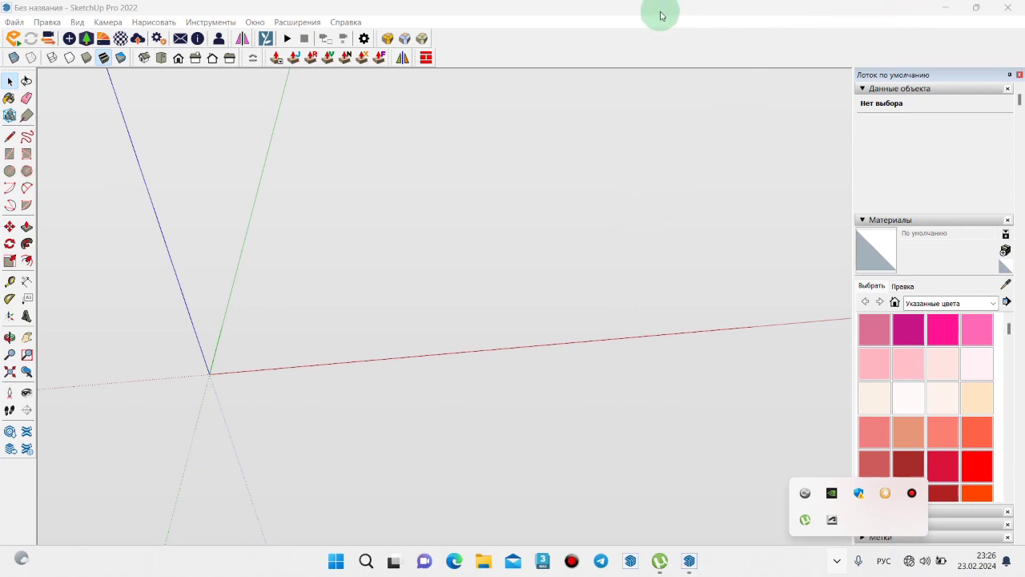
{"action": "double_click", "coordinate": [454, 16]}
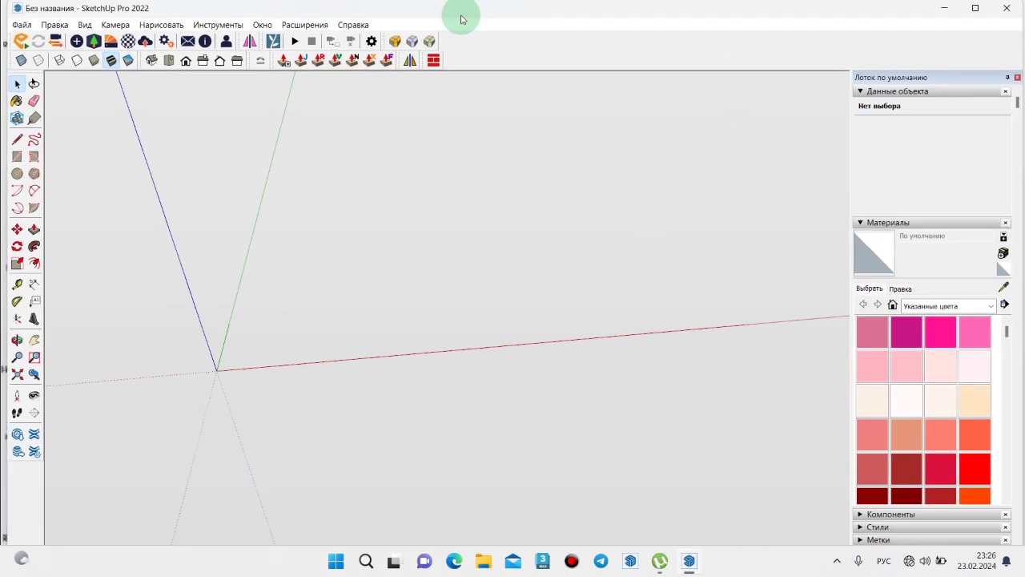
{"action": "mouse_move", "coordinate": [461, 16]}
{"action": "left_mouse_down"}
{"action": "mouse_move", "coordinate": [444, 12]}
{"action": "mouse_move", "coordinate": [452, 15]}
{"action": "left_mouse_up"}
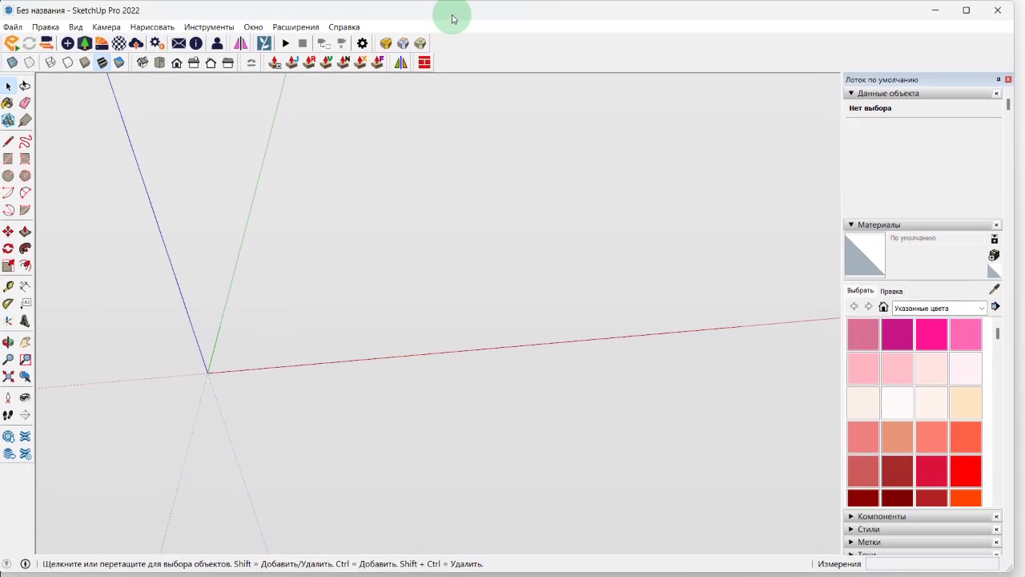
{"action": "double_click", "coordinate": [458, 17]}
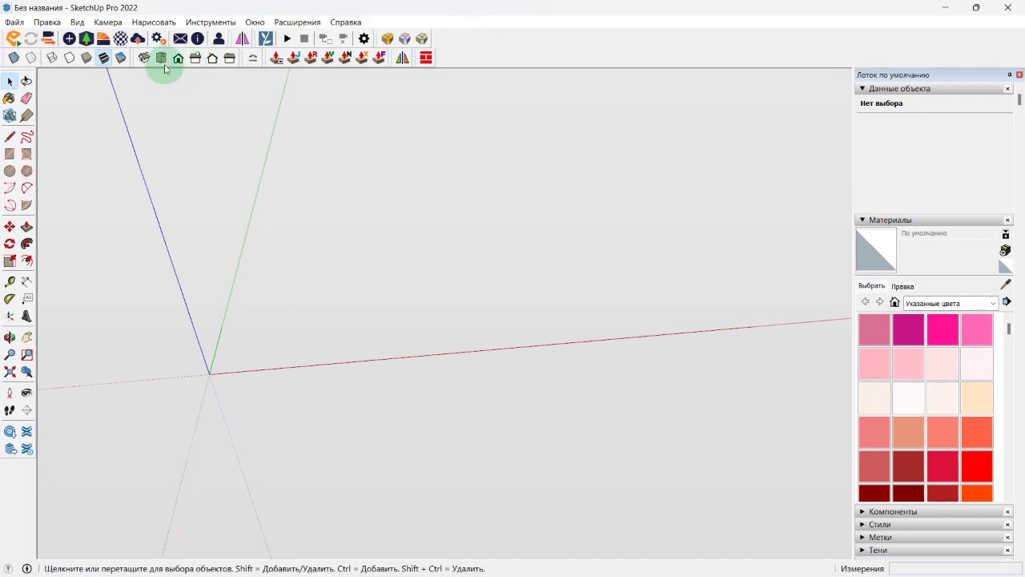
Step: Import the ПЛАН 1 picture from the desktop as an image and place it freehand on the ground near the red axis
{"action": "left_click", "coordinate": [13, 22]}
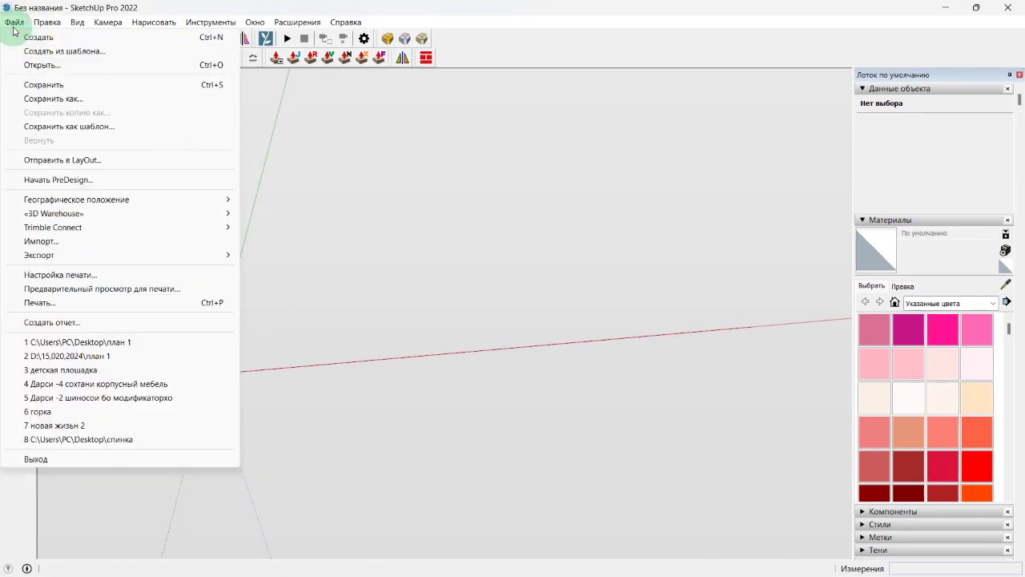
{"action": "left_click", "coordinate": [290, 403]}
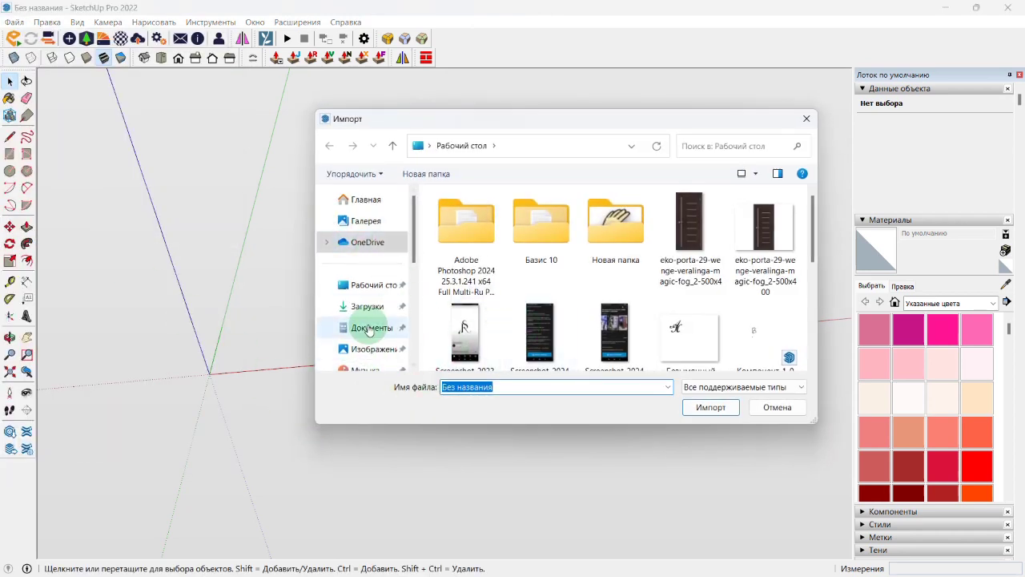
{"action": "left_click", "coordinate": [359, 284]}
{"action": "scroll", "coordinate": [532, 316], "scroll_direction": "down", "scroll_amount": 2}
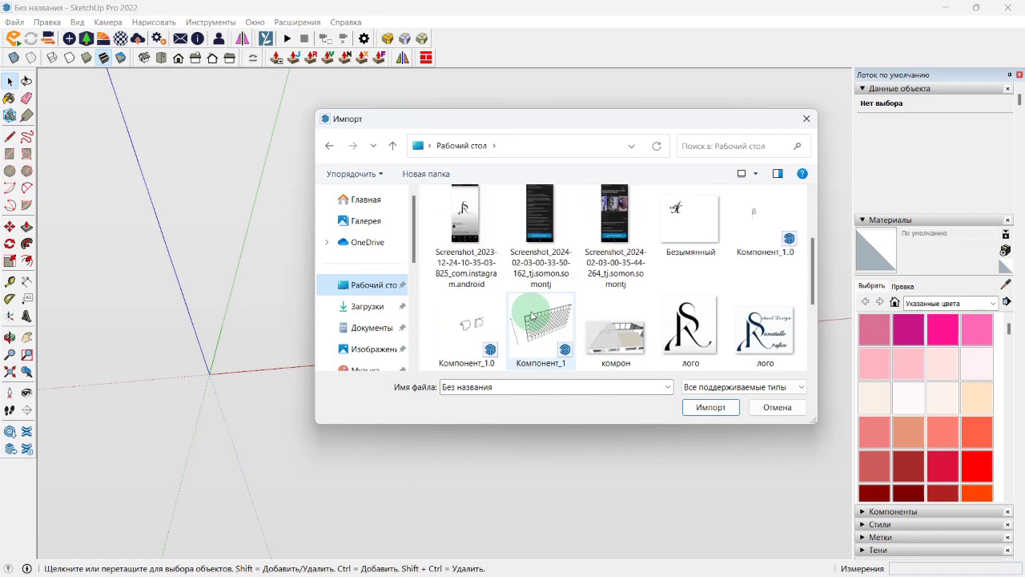
{"action": "scroll", "coordinate": [533, 316], "scroll_direction": "down", "scroll_amount": 1}
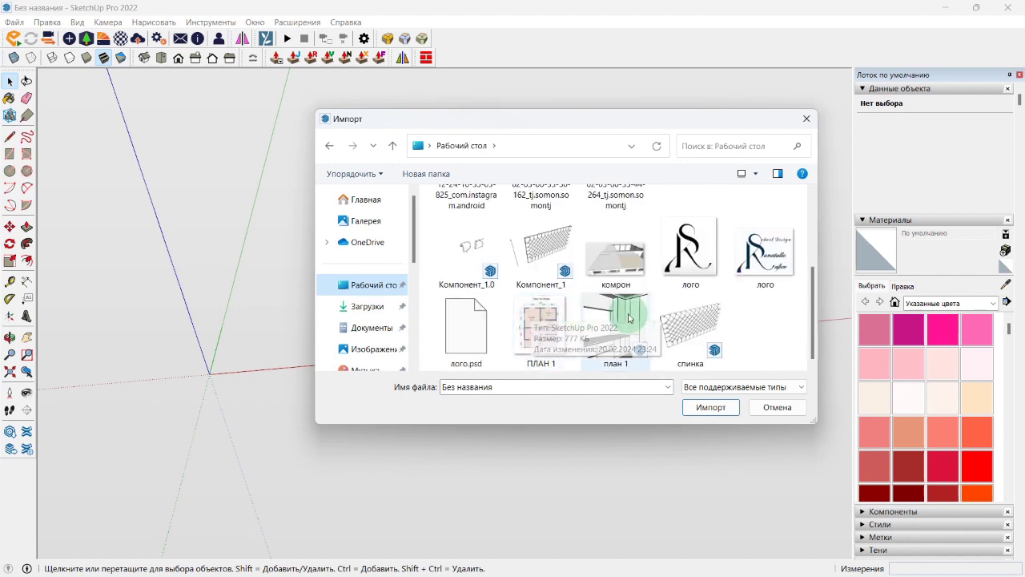
{"action": "left_click", "coordinate": [539, 324]}
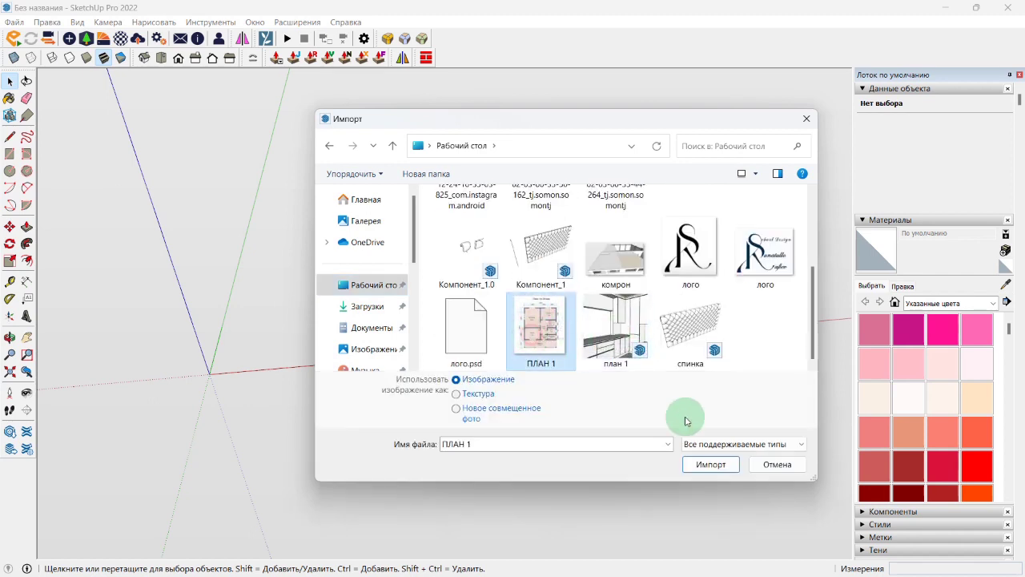
{"action": "left_click", "coordinate": [710, 465]}
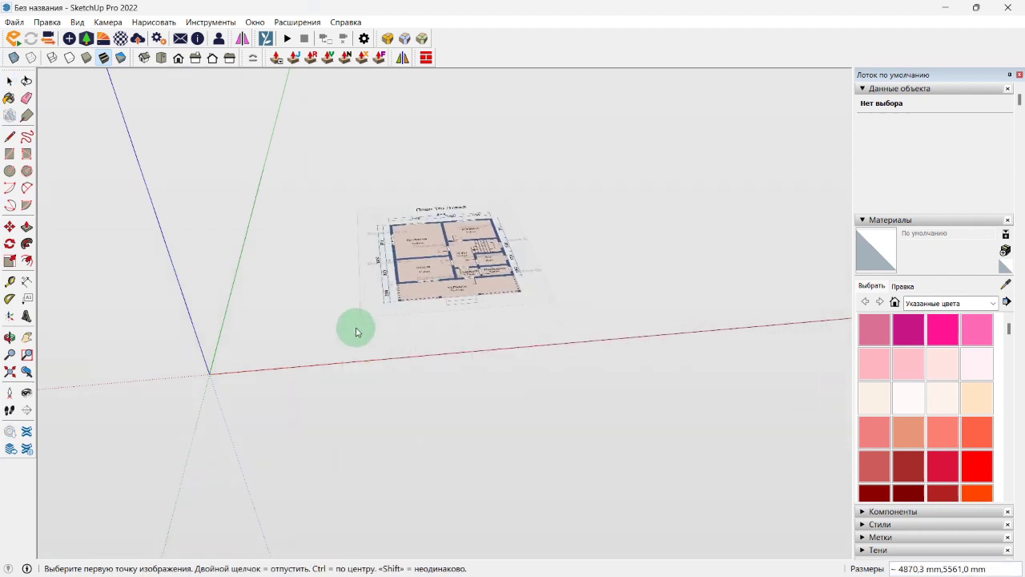
{"action": "left_click", "coordinate": [354, 362]}
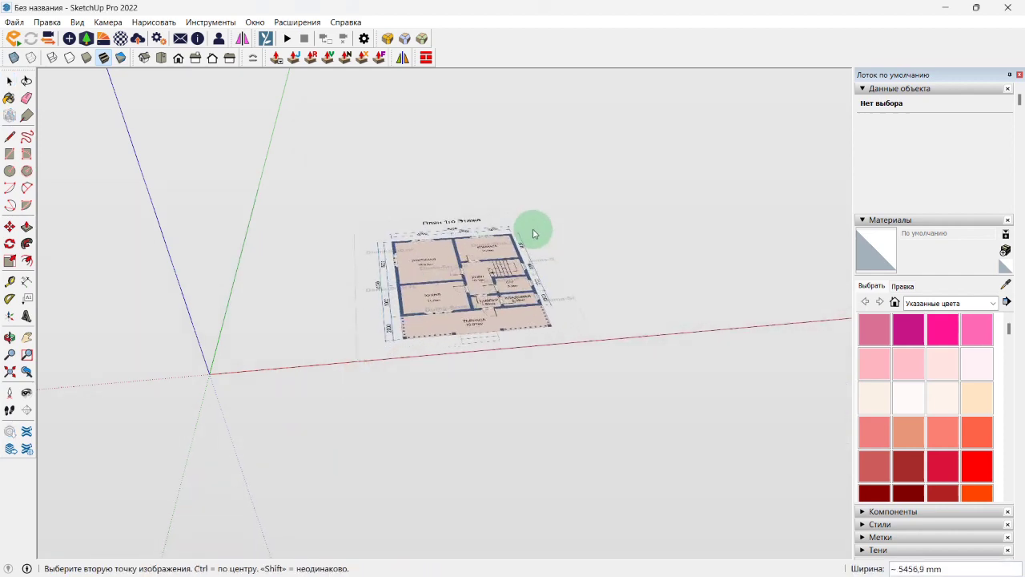
{"action": "left_click", "coordinate": [542, 200]}
Step: Delete the floor plan image just placed in the model
{"action": "middle_click_drag", "start_coordinate": [423, 345], "coordinate": [405, 381]}
{"action": "scroll", "coordinate": [428, 299], "scroll_direction": "up", "scroll_amount": 4}
{"action": "key", "text": "Delete"}
{"action": "scroll", "coordinate": [439, 311], "scroll_direction": "down", "scroll_amount": 5}
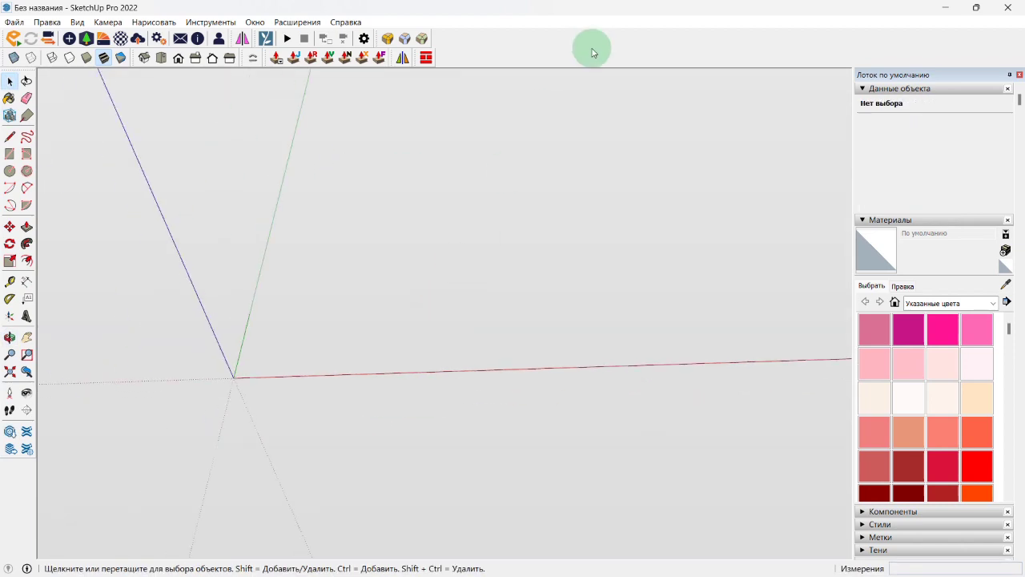
Step: Bring the ПЛАН 1 image straight from the Windows desktop into the model and place its corner at the origin
{"action": "mouse_move", "coordinate": [608, 4]}
{"action": "left_mouse_down"}
{"action": "mouse_move", "coordinate": [556, 7]}
{"action": "mouse_move", "coordinate": [853, 18]}
{"action": "mouse_move", "coordinate": [795, 17]}
{"action": "mouse_move", "coordinate": [807, 58]}
{"action": "mouse_move", "coordinate": [852, 25]}
{"action": "mouse_move", "coordinate": [822, 28]}
{"action": "mouse_move", "coordinate": [837, 28]}
{"action": "left_mouse_up"}
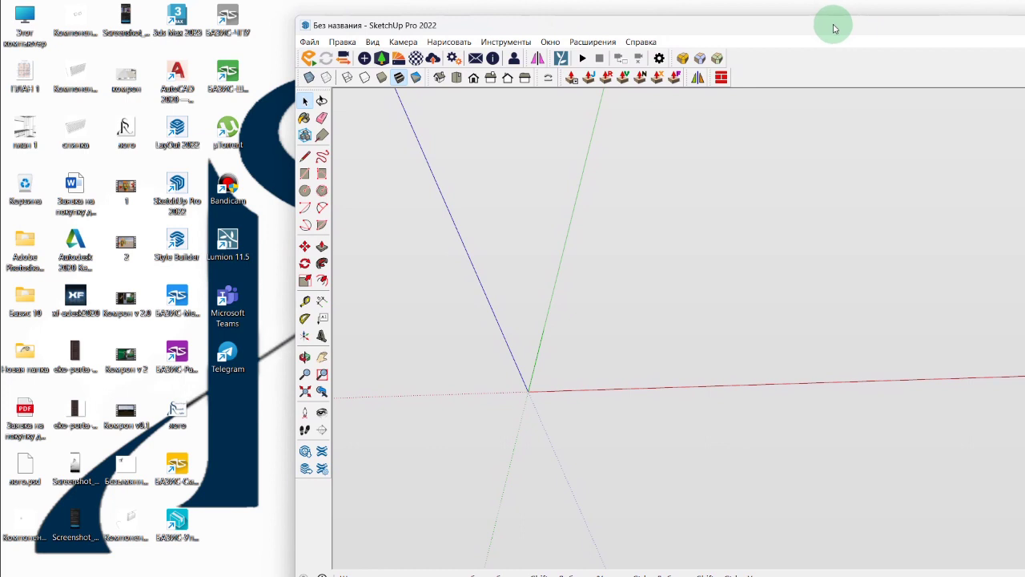
{"action": "mouse_move", "coordinate": [24, 67]}
{"action": "left_mouse_down"}
{"action": "mouse_move", "coordinate": [624, 229]}
{"action": "mouse_move", "coordinate": [690, 322]}
{"action": "left_mouse_up"}
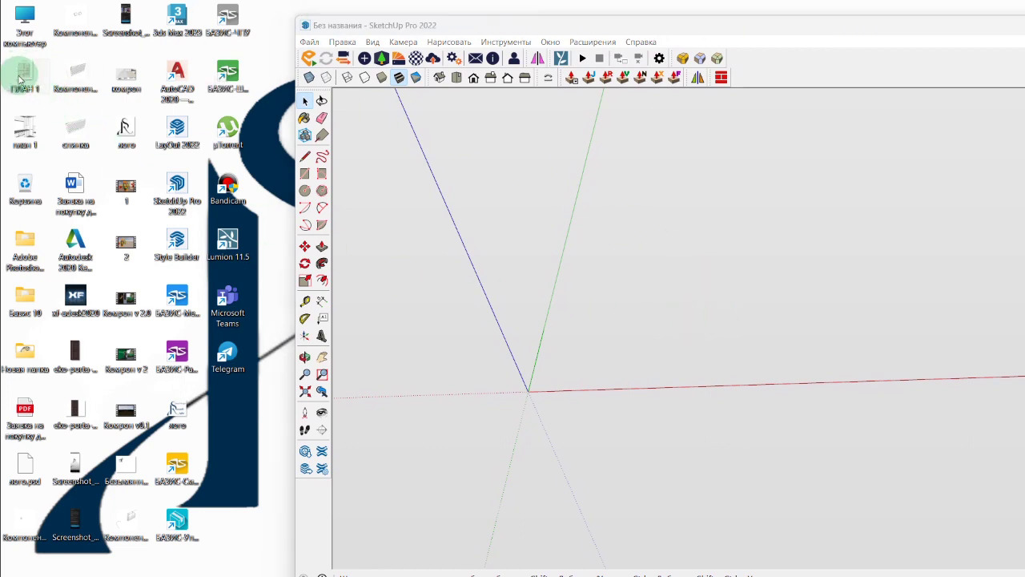
{"action": "left_click_drag", "start_coordinate": [22, 77], "coordinate": [611, 313]}
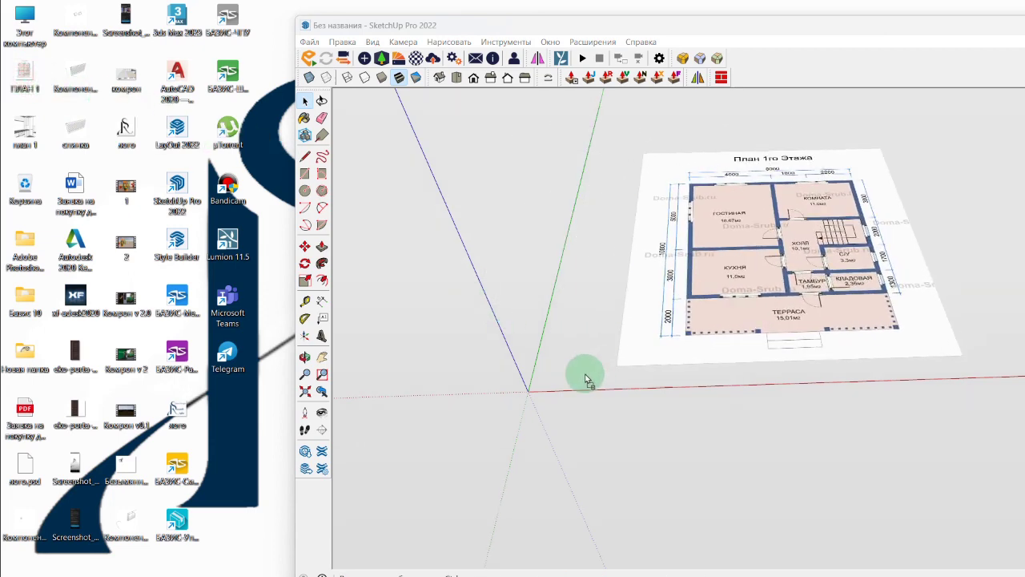
{"action": "left_click", "coordinate": [528, 393]}
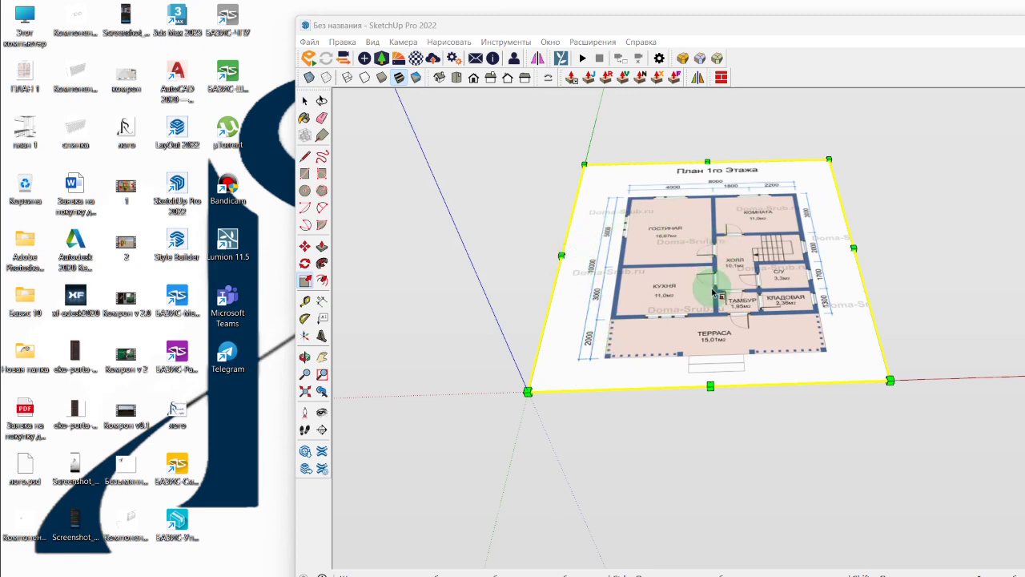
{"action": "mouse_move", "coordinate": [895, 30]}
{"action": "left_mouse_down"}
{"action": "mouse_move", "coordinate": [711, 5]}
{"action": "mouse_move", "coordinate": [595, 5]}
{"action": "mouse_move", "coordinate": [697, 23]}
{"action": "left_mouse_up"}
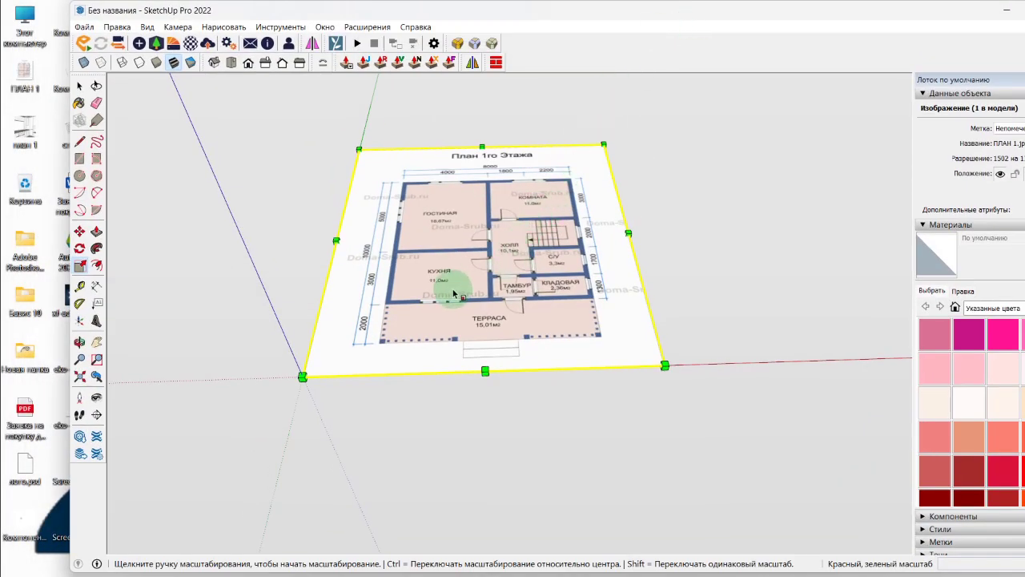
Step: Draw a 900 mm reference line along the hall side of the kitchen door opening, starting at the opening's edge nearest the ТАМБУР room
{"action": "mouse_move", "coordinate": [481, 295]}
{"action": "middle_mouse_down"}
{"action": "mouse_move", "coordinate": [412, 385]}
{"action": "mouse_move", "coordinate": [419, 373]}
{"action": "middle_mouse_up"}
{"action": "scroll", "coordinate": [469, 301], "scroll_direction": "up", "scroll_amount": 5}
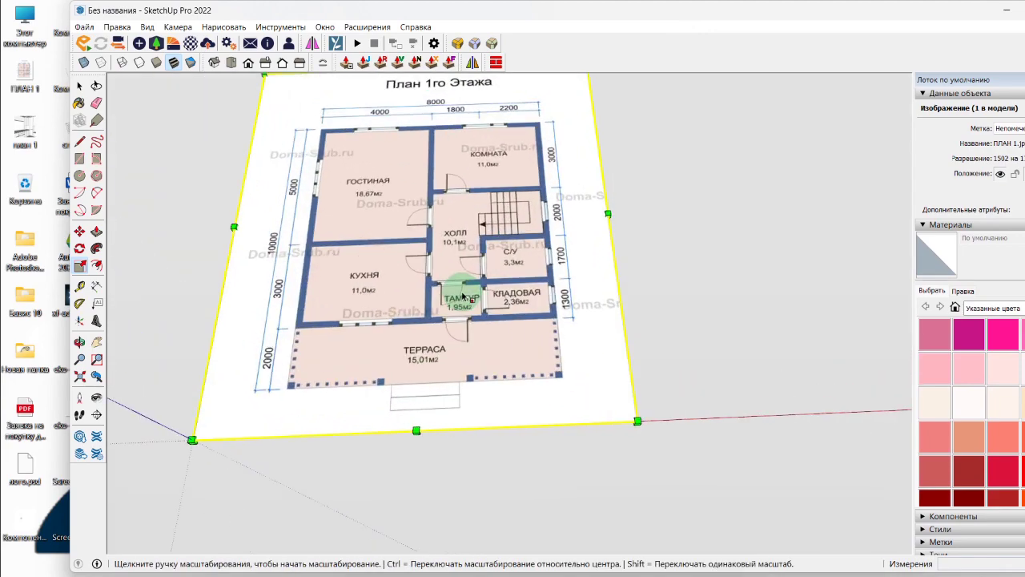
{"action": "scroll", "coordinate": [485, 313], "scroll_direction": "down", "scroll_amount": 3}
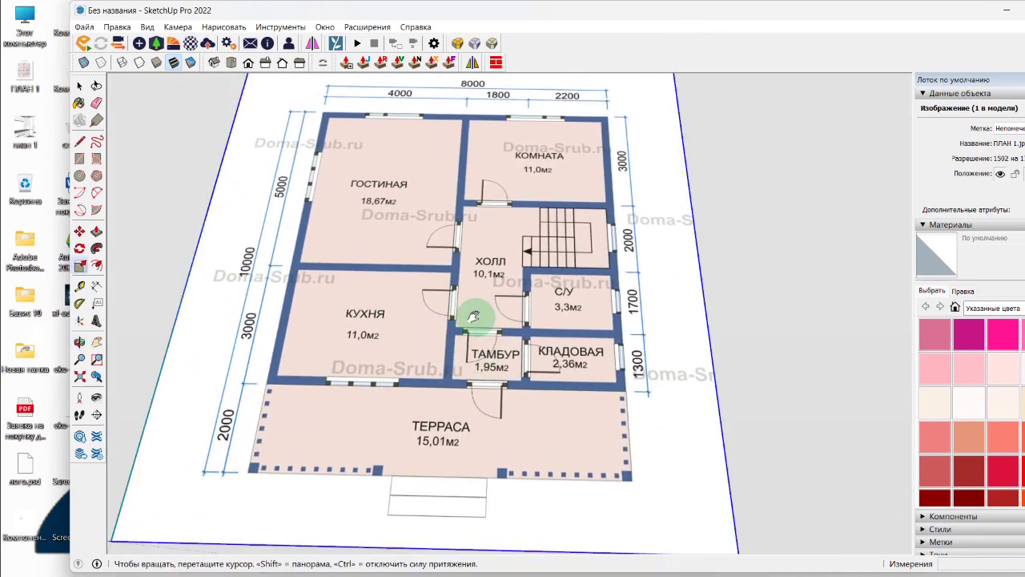
{"action": "middle_click_drag", "start_coordinate": [470, 339], "coordinate": [480, 314]}
{"action": "scroll", "coordinate": [473, 311], "scroll_direction": "up", "scroll_amount": 5}
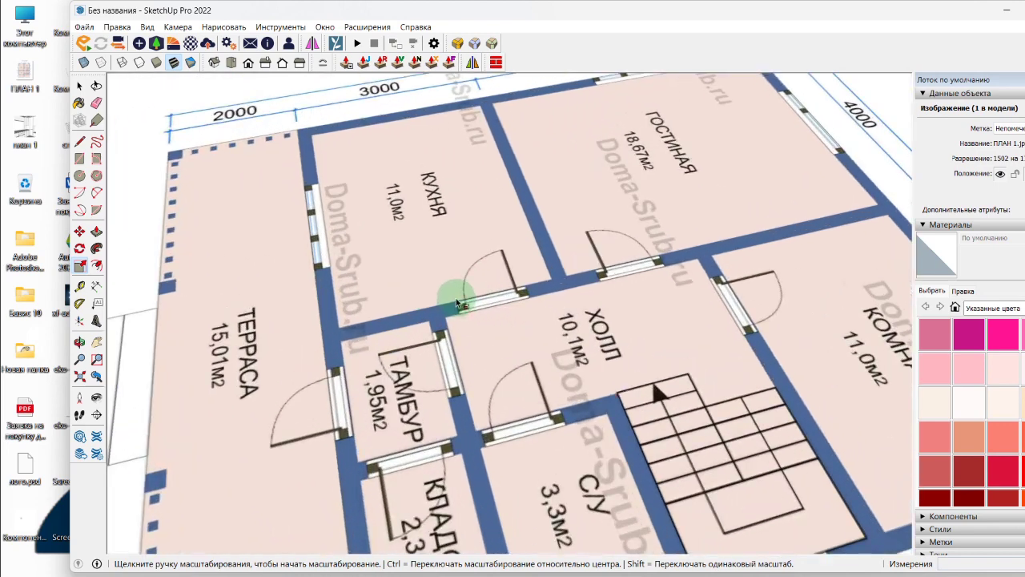
{"action": "key", "text": "l"}
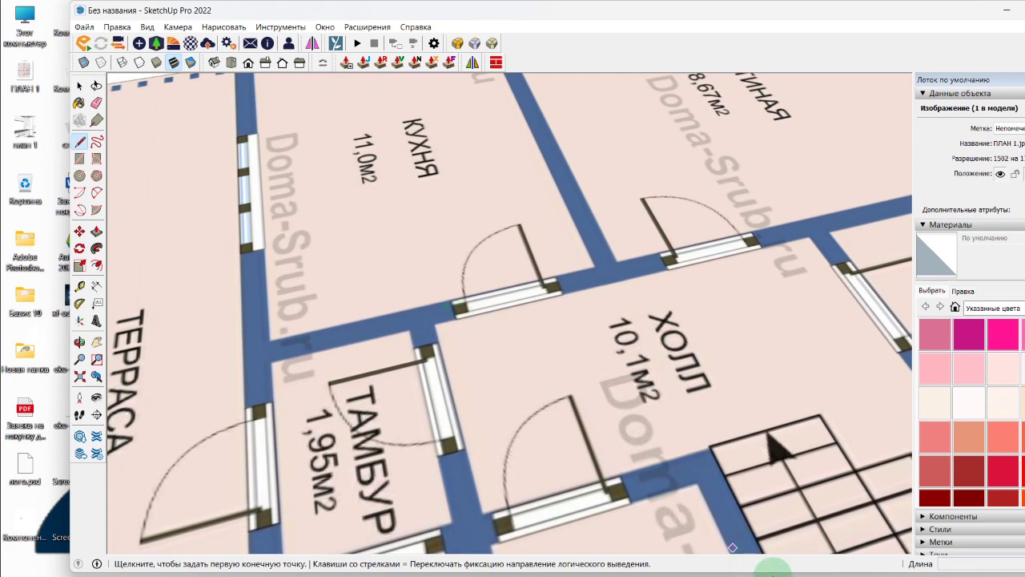
{"action": "left_click", "coordinate": [840, 561]}
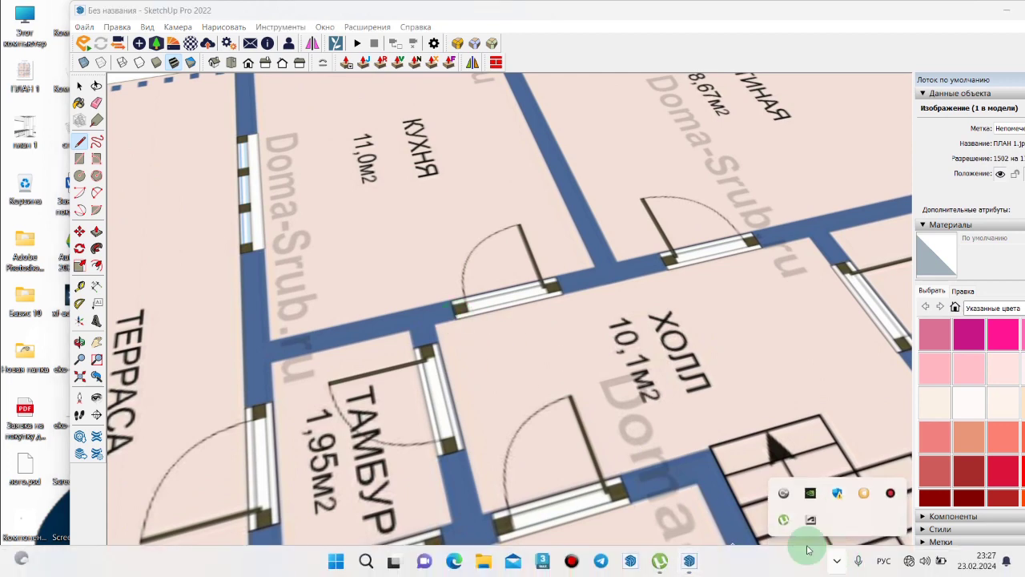
{"action": "middle_click_drag", "start_coordinate": [517, 289], "coordinate": [415, 273]}
{"action": "scroll", "coordinate": [415, 272], "scroll_direction": "up", "scroll_amount": 4}
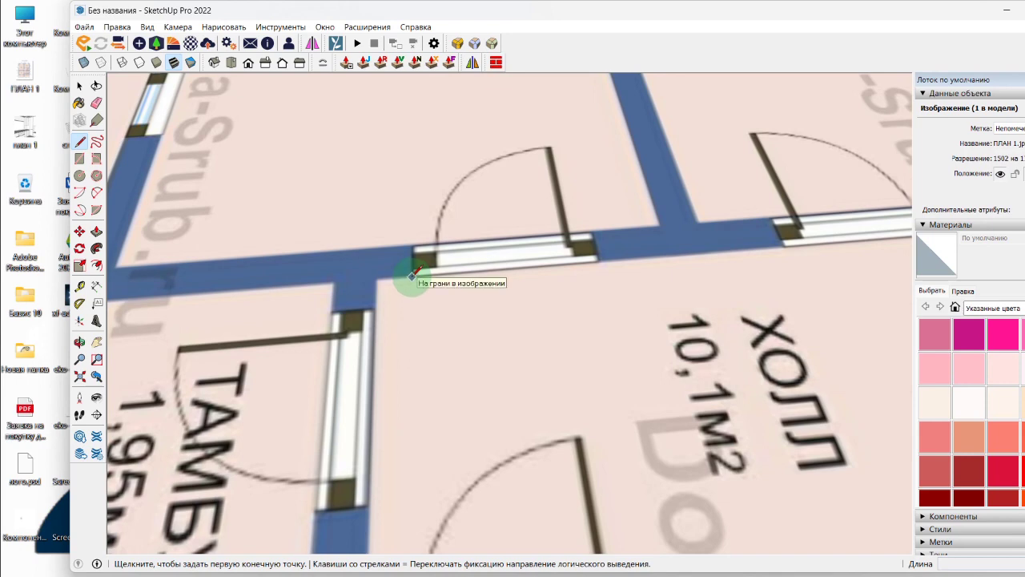
{"action": "left_click", "coordinate": [412, 275]}
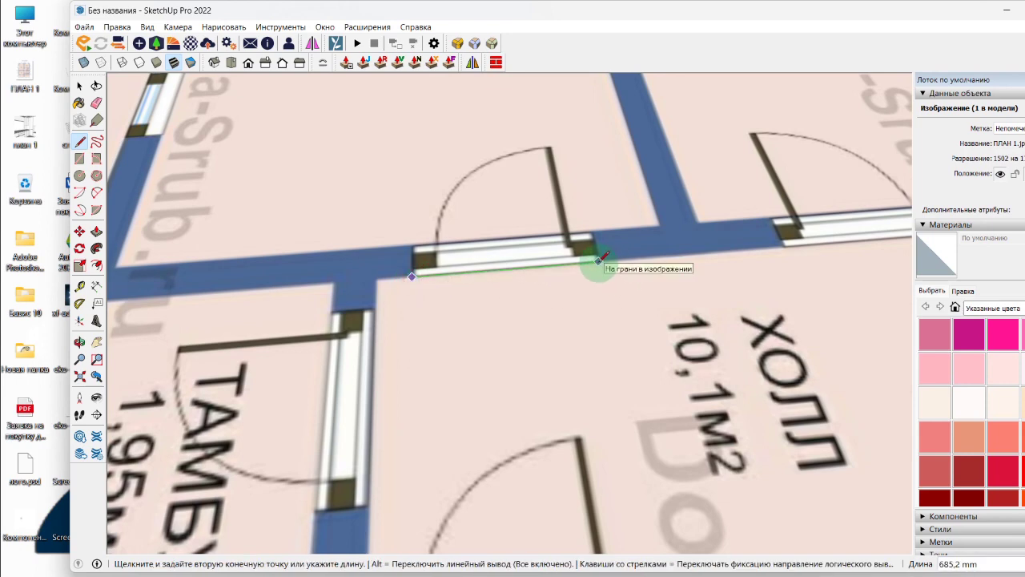
{"action": "type", "text": "900"}
{"action": "key", "text": "Return"}
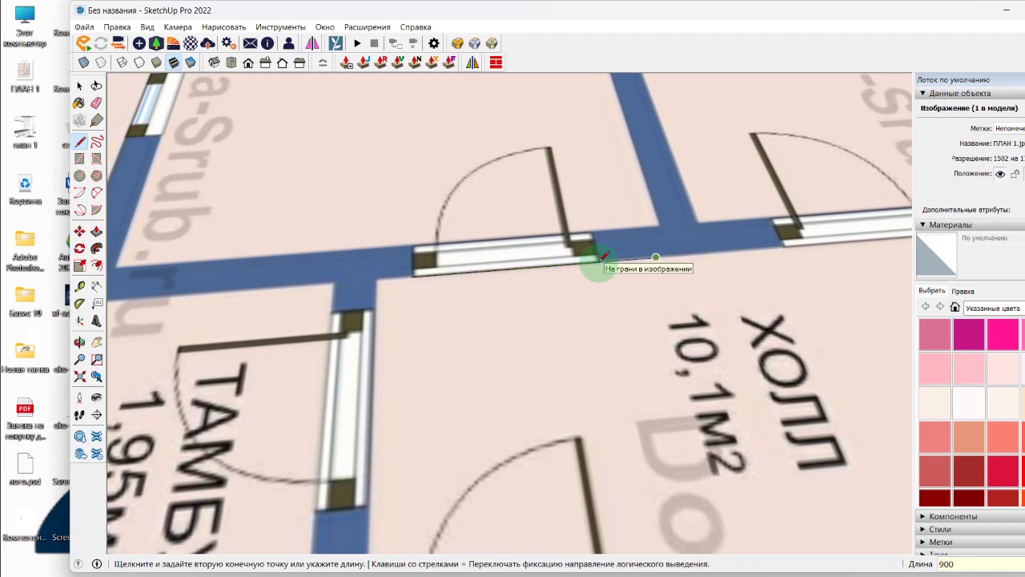
{"action": "key", "text": "space"}
Step: Select the reference line at the kitchen door and compare its length with the door opening on the plan
{"action": "scroll", "coordinate": [600, 265], "scroll_direction": "down", "scroll_amount": 5}
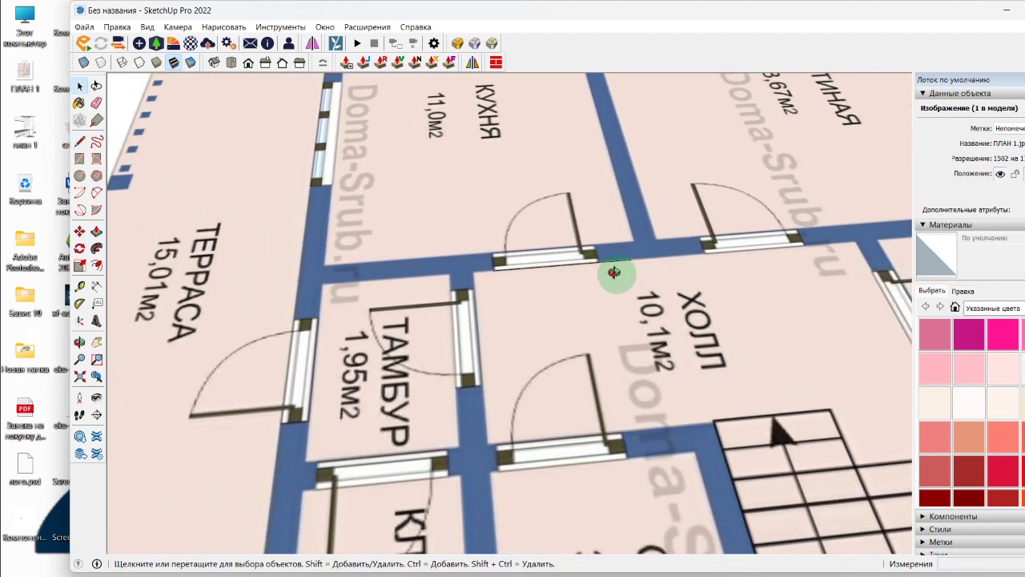
{"action": "scroll", "coordinate": [480, 272], "scroll_direction": "up", "scroll_amount": 2}
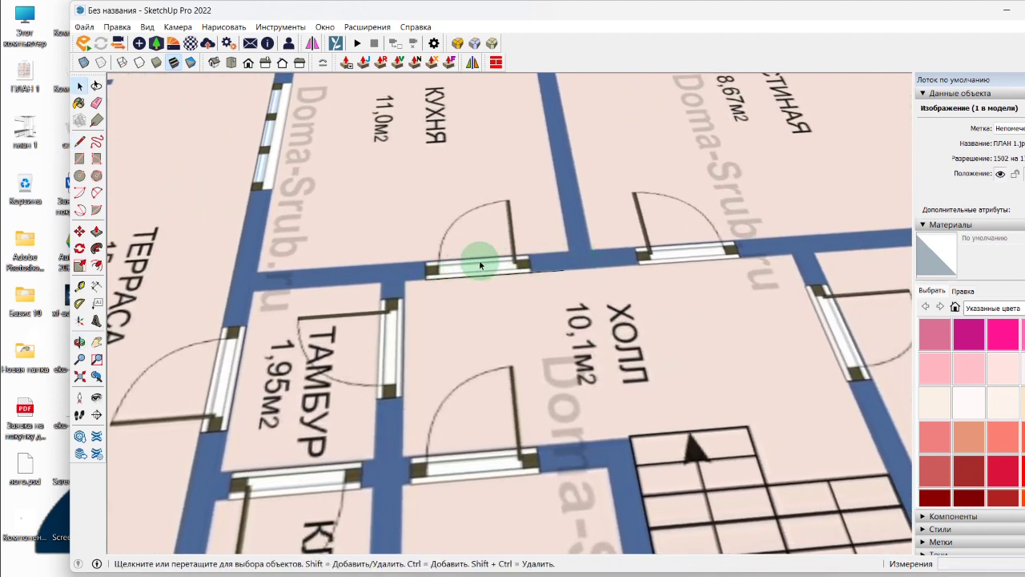
{"action": "left_click", "coordinate": [554, 273]}
{"action": "scroll", "coordinate": [526, 270], "scroll_direction": "down", "scroll_amount": 4}
{"action": "middle_click_drag", "start_coordinate": [521, 270], "coordinate": [483, 293]}
{"action": "scroll", "coordinate": [469, 296], "scroll_direction": "down", "scroll_amount": 3}
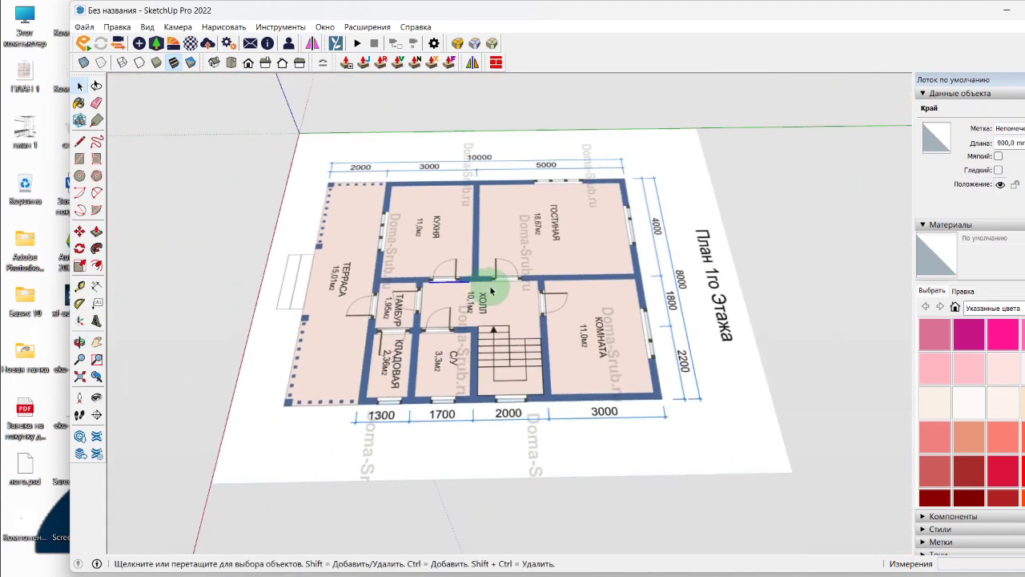
Step: Scale the floor plan image uniformly about its centre by a factor of about 1.76, then inspect the kitchen door against the reference line
{"action": "key", "text": "s"}
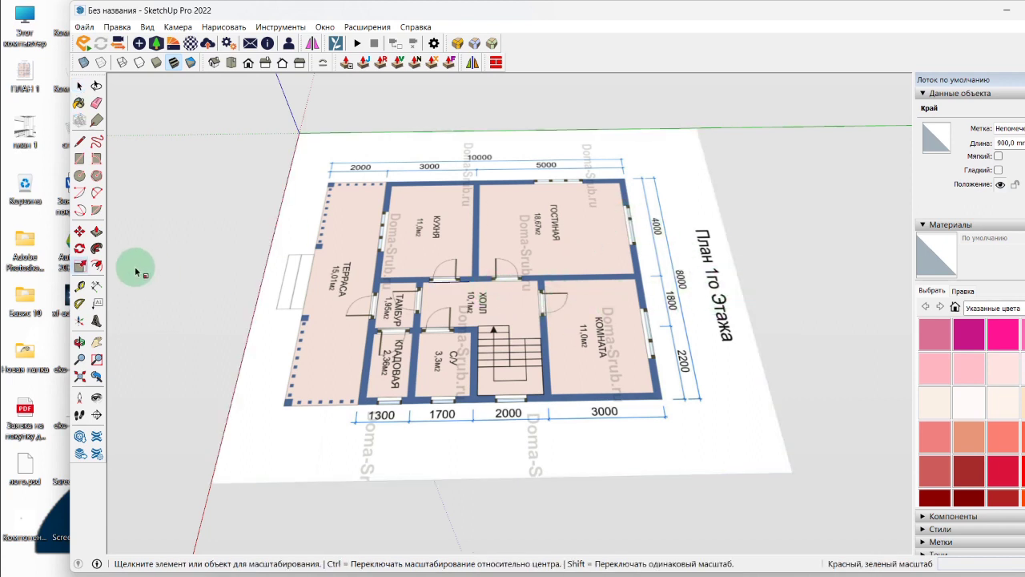
{"action": "double_click", "coordinate": [592, 9]}
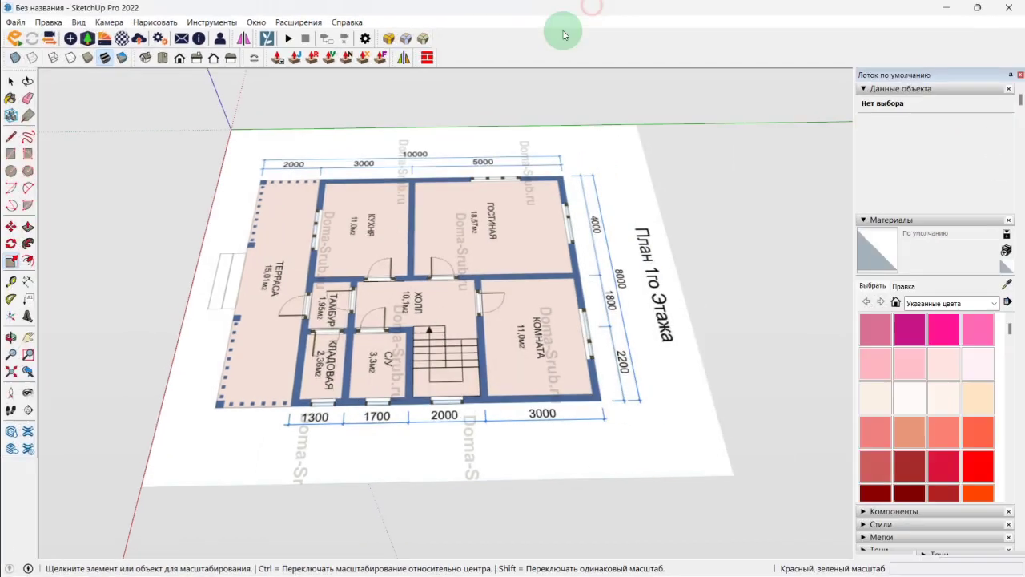
{"action": "left_click", "coordinate": [10, 260]}
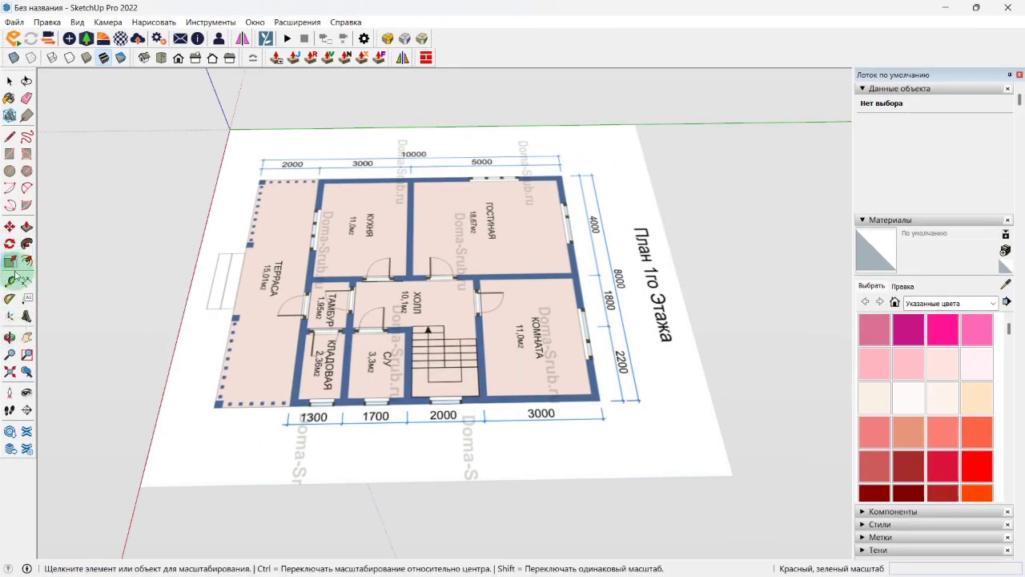
{"action": "left_click", "coordinate": [509, 286]}
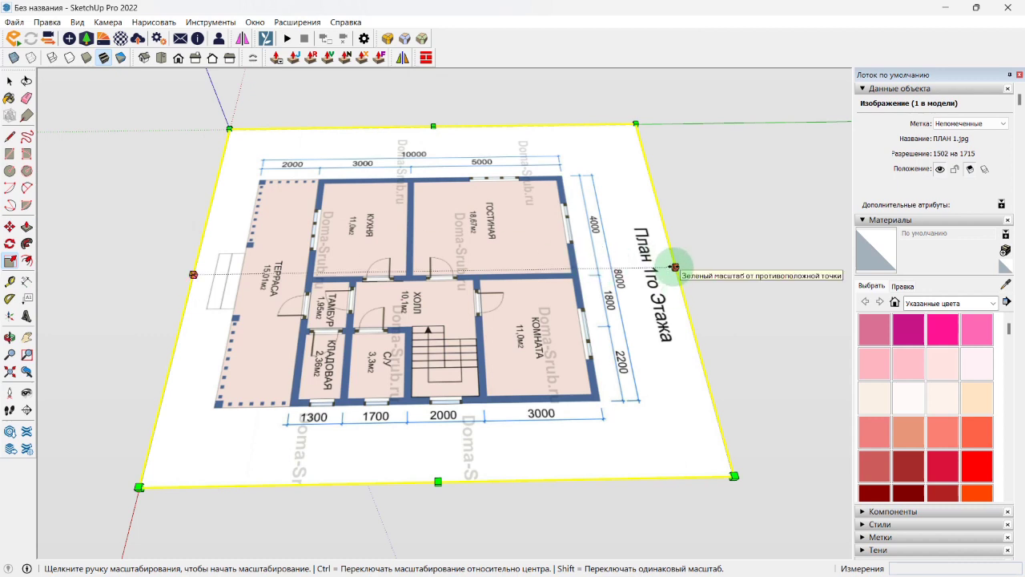
{"action": "key", "text": "ctrl"}
{"action": "key", "text": "shift"}
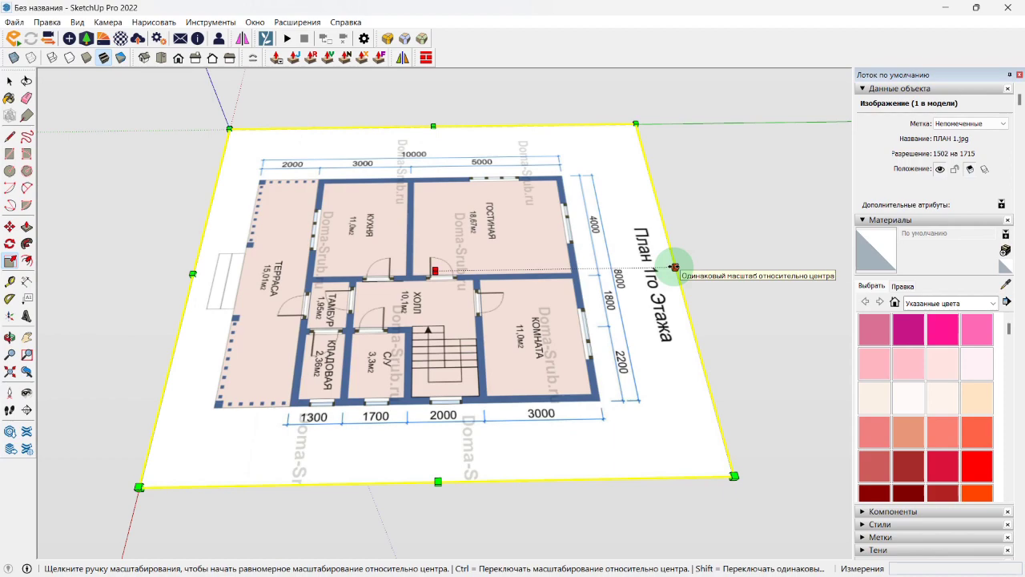
{"action": "left_click", "coordinate": [675, 266]}
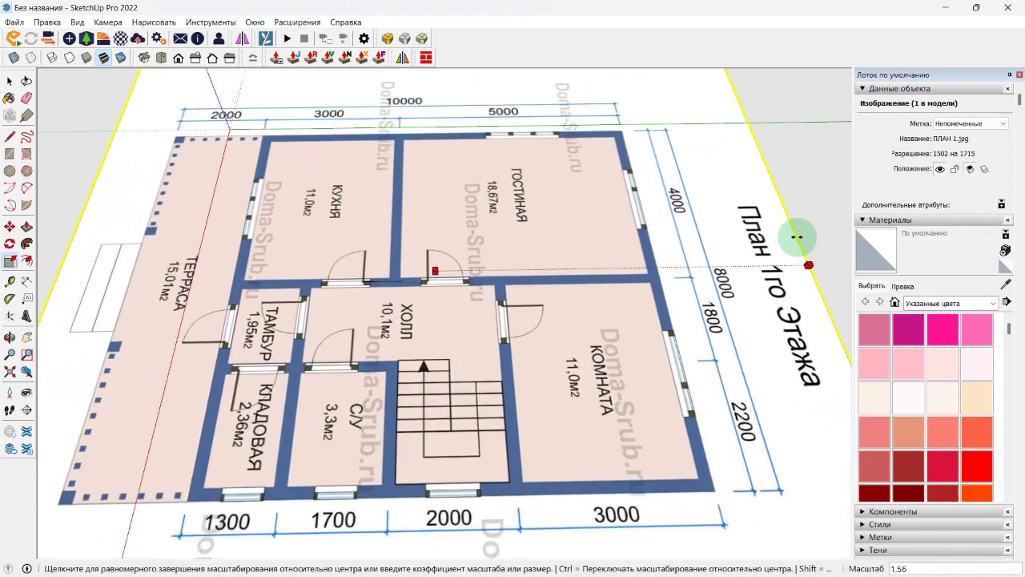
{"action": "scroll", "coordinate": [796, 236], "scroll_direction": "down", "scroll_amount": 3}
{"action": "middle_click_drag", "start_coordinate": [796, 235], "coordinate": [647, 233]}
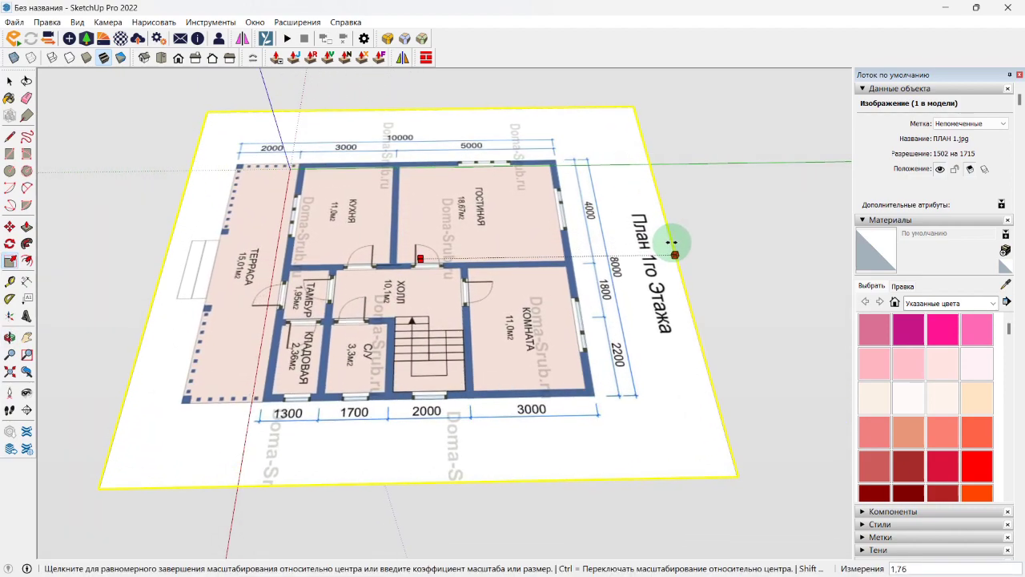
{"action": "left_click", "coordinate": [671, 242]}
{"action": "scroll", "coordinate": [325, 287], "scroll_direction": "up", "scroll_amount": 5}
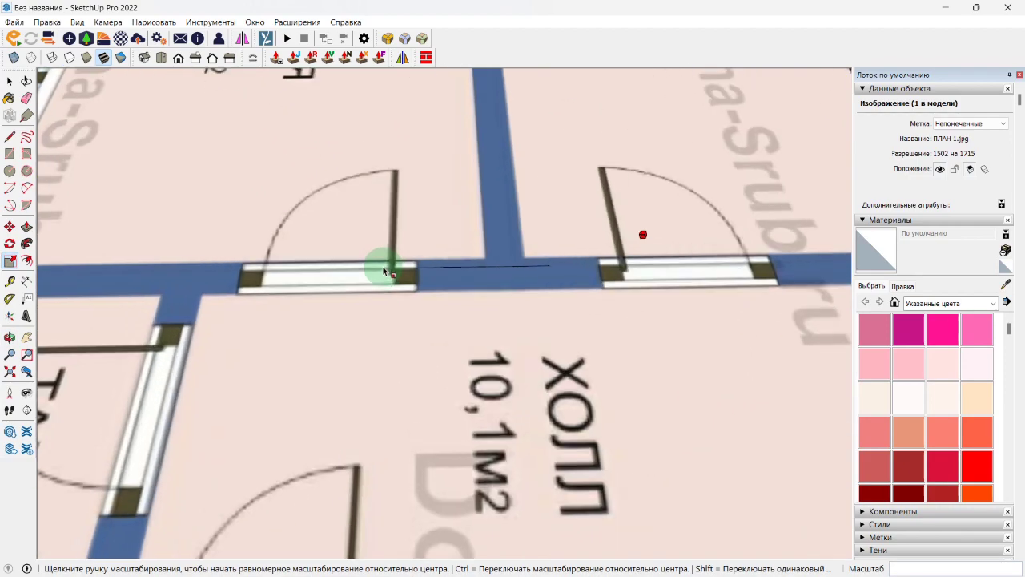
Step: Move the floor plan image 900 mm so the kitchen door opening's ГОСТИНАЯ-side edge meets the far end of the reference line
{"action": "key", "text": "m"}
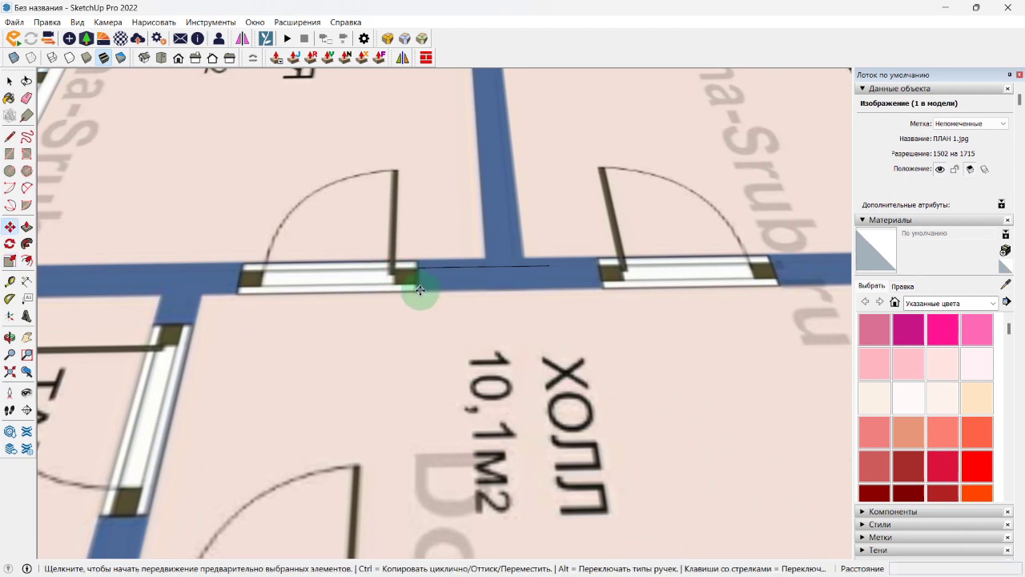
{"action": "left_click", "coordinate": [414, 269]}
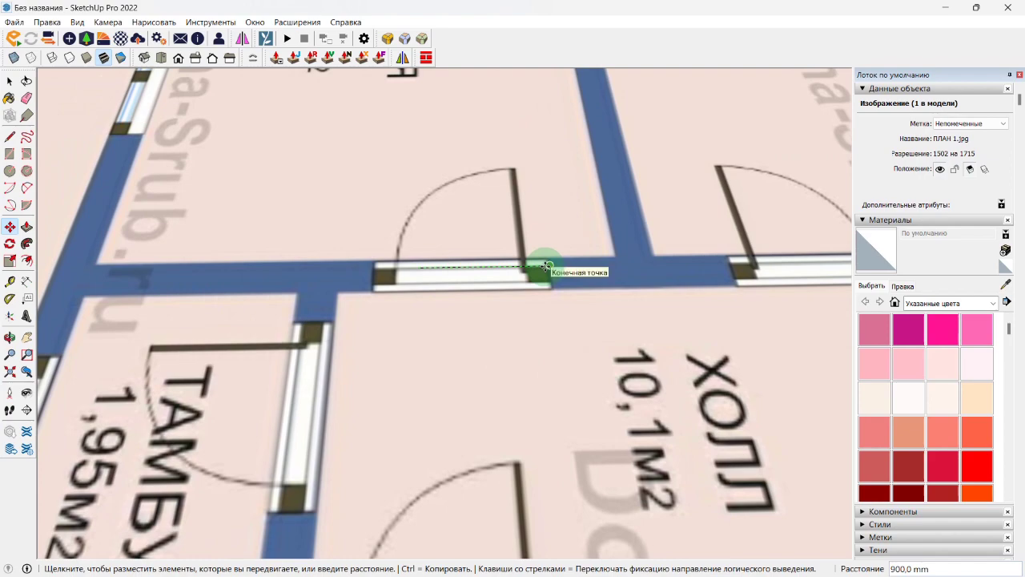
{"action": "key", "text": "Escape"}
{"action": "scroll", "coordinate": [412, 267], "scroll_direction": "up", "scroll_amount": 2}
{"action": "scroll", "coordinate": [412, 268], "scroll_direction": "down", "scroll_amount": 2}
{"action": "scroll", "coordinate": [412, 272], "scroll_direction": "down", "scroll_amount": 6}
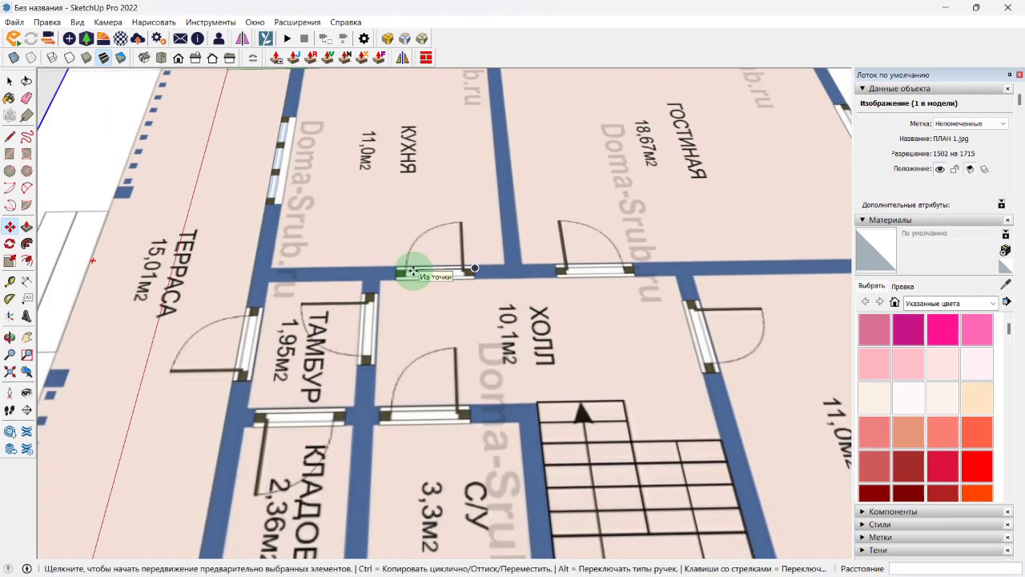
Step: Scale the floor plan image uniformly about its centre by a factor of about 0.78
{"action": "middle_click_drag", "start_coordinate": [435, 270], "coordinate": [530, 249]}
{"action": "key", "text": "s"}
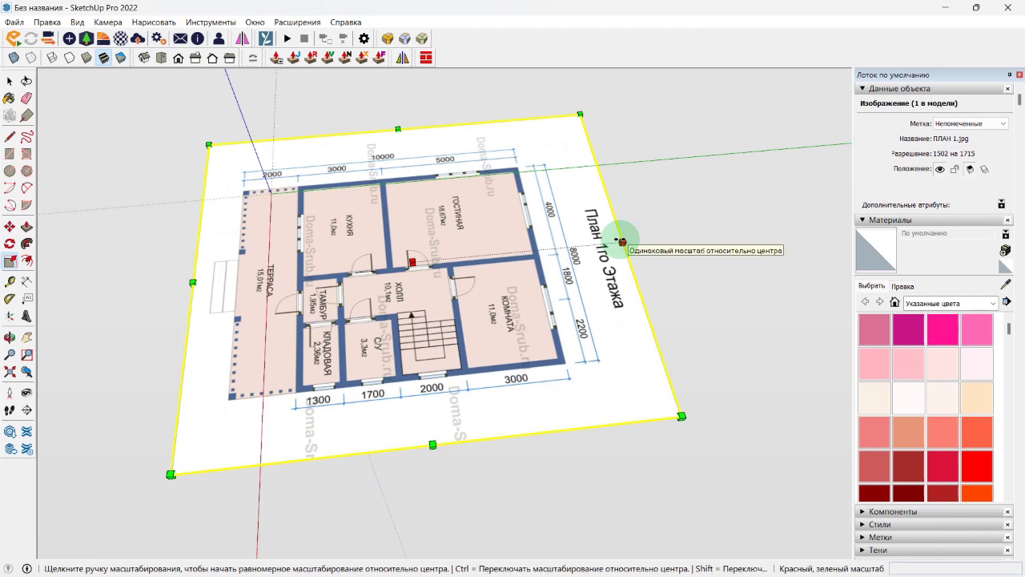
{"action": "key", "text": "shift"}
{"action": "key", "text": "ctrl"}
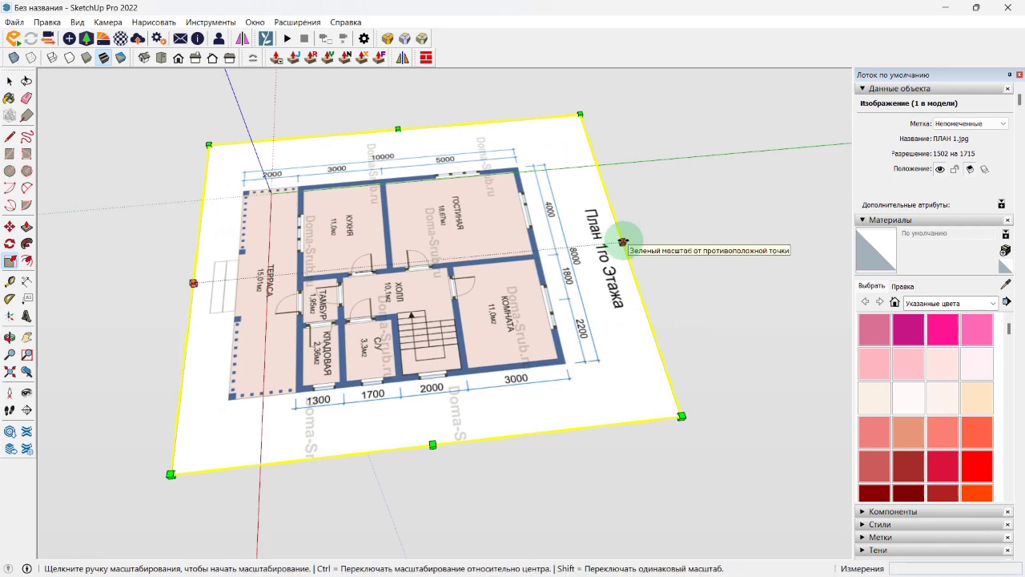
{"action": "key", "text": "ctrl"}
{"action": "key", "text": "shift"}
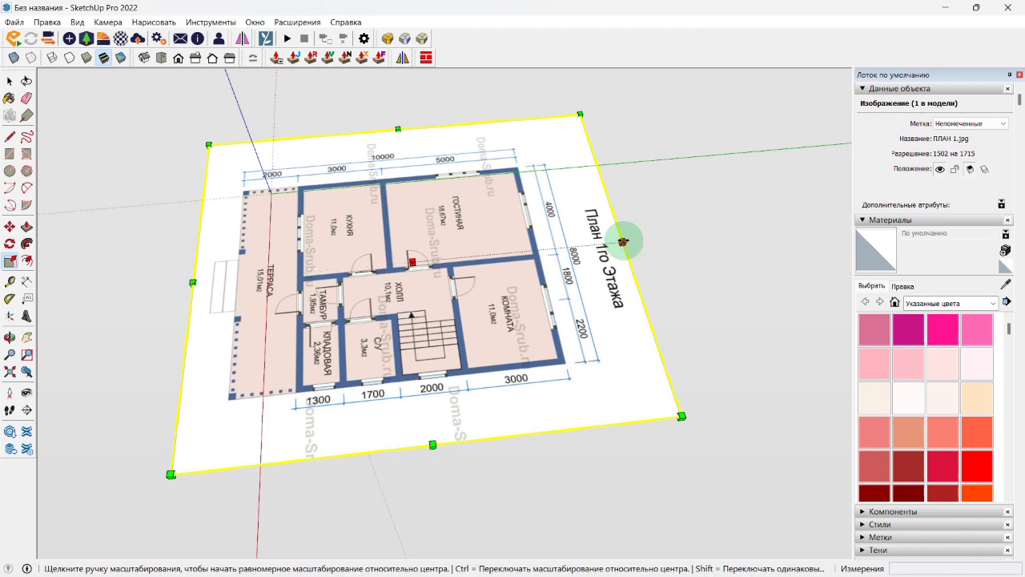
{"action": "left_click", "coordinate": [624, 241]}
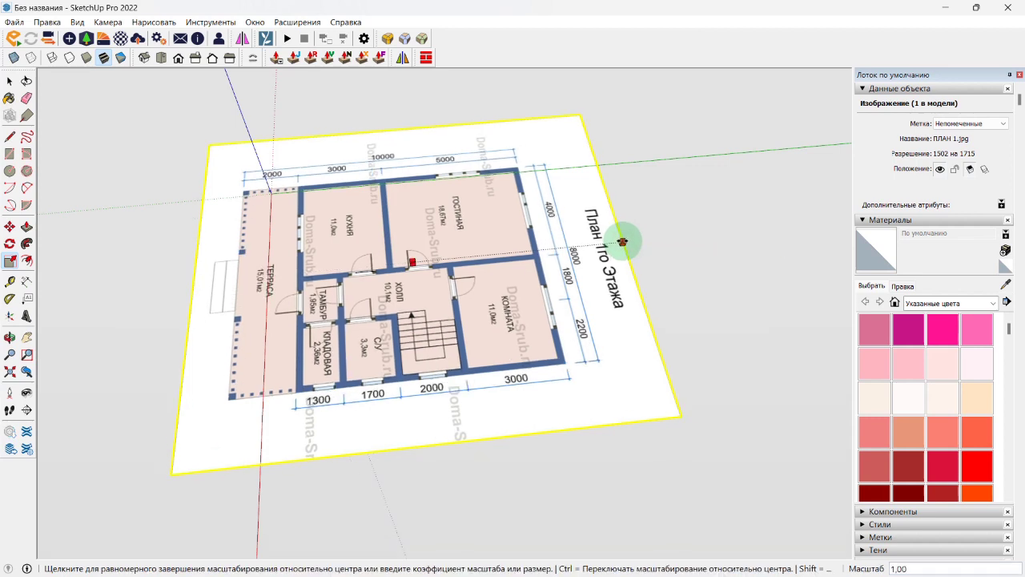
{"action": "scroll", "coordinate": [613, 242], "scroll_direction": "up", "scroll_amount": 4}
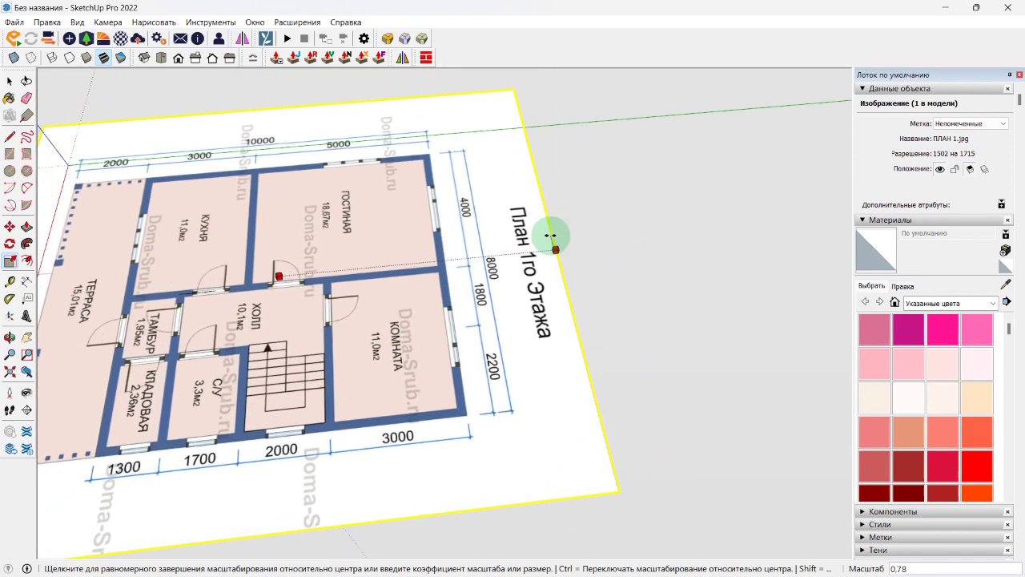
{"action": "left_click", "coordinate": [570, 235]}
Step: Move the reference line about 176 mm so it starts at the kitchen door opening's ТАМБУР-side edge
{"action": "middle_click_drag", "start_coordinate": [392, 266], "coordinate": [516, 252]}
{"action": "scroll", "coordinate": [379, 275], "scroll_direction": "up", "scroll_amount": 8}
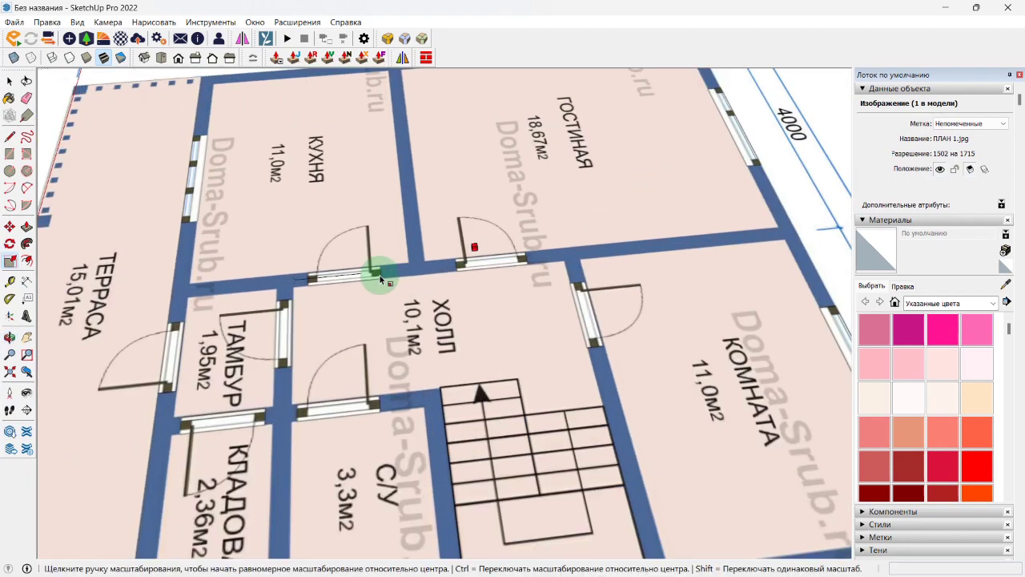
{"action": "scroll", "coordinate": [307, 279], "scroll_direction": "up", "scroll_amount": 1}
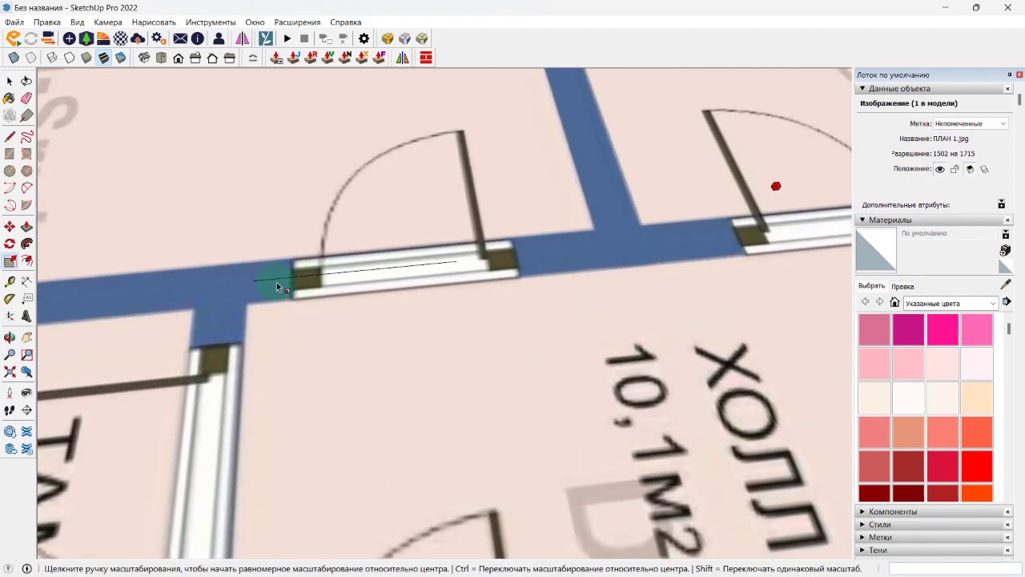
{"action": "key", "text": "m"}
{"action": "key", "text": "space"}
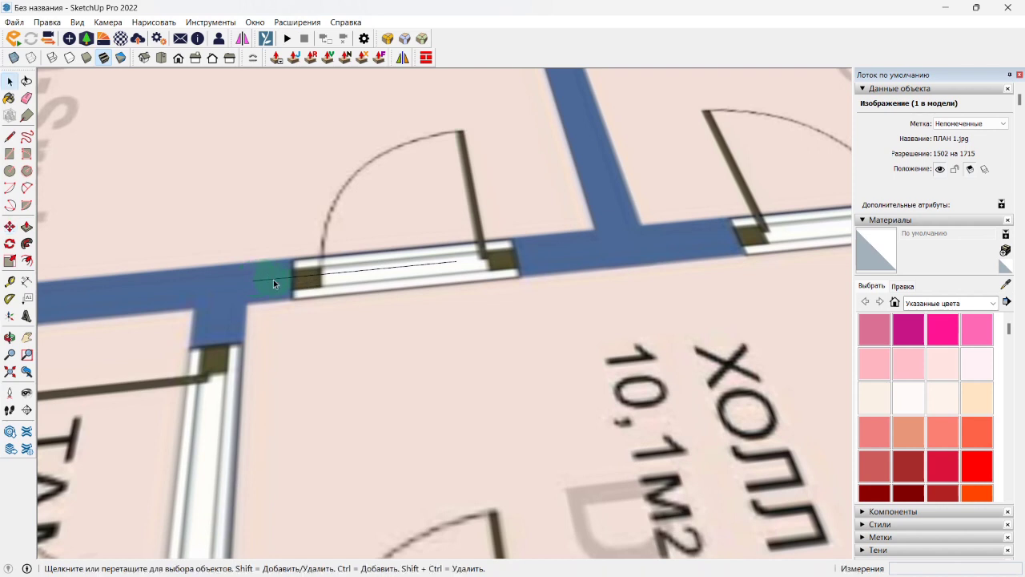
{"action": "left_click", "coordinate": [273, 279]}
{"action": "key", "text": "m"}
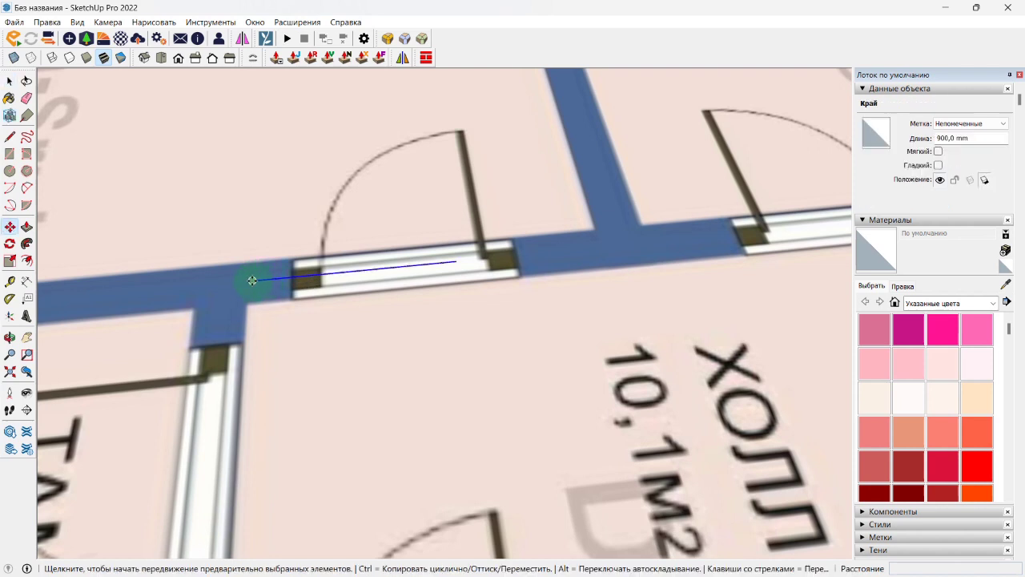
{"action": "left_click", "coordinate": [253, 280]}
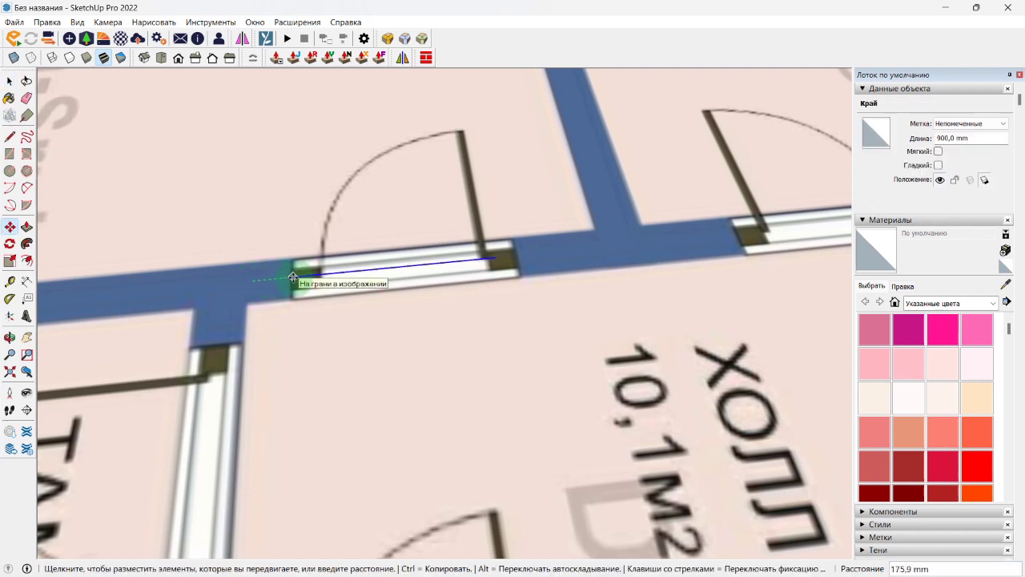
{"action": "left_click", "coordinate": [366, 275]}
Step: Scale the floor plan image uniformly about its centre by a factor of about 0.88
{"action": "scroll", "coordinate": [373, 275], "scroll_direction": "down", "scroll_amount": 8}
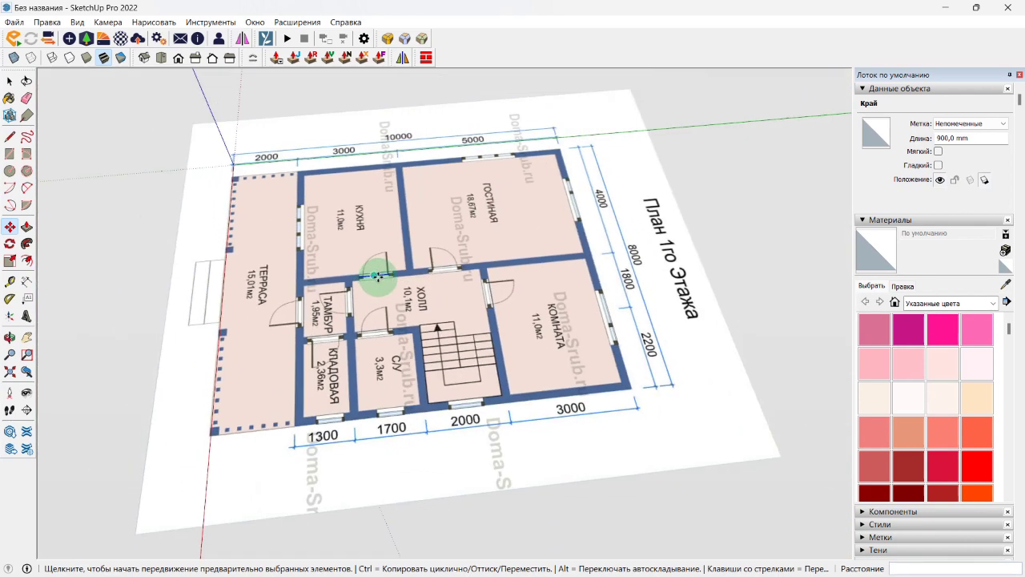
{"action": "key", "text": "space"}
{"action": "left_click", "coordinate": [649, 239]}
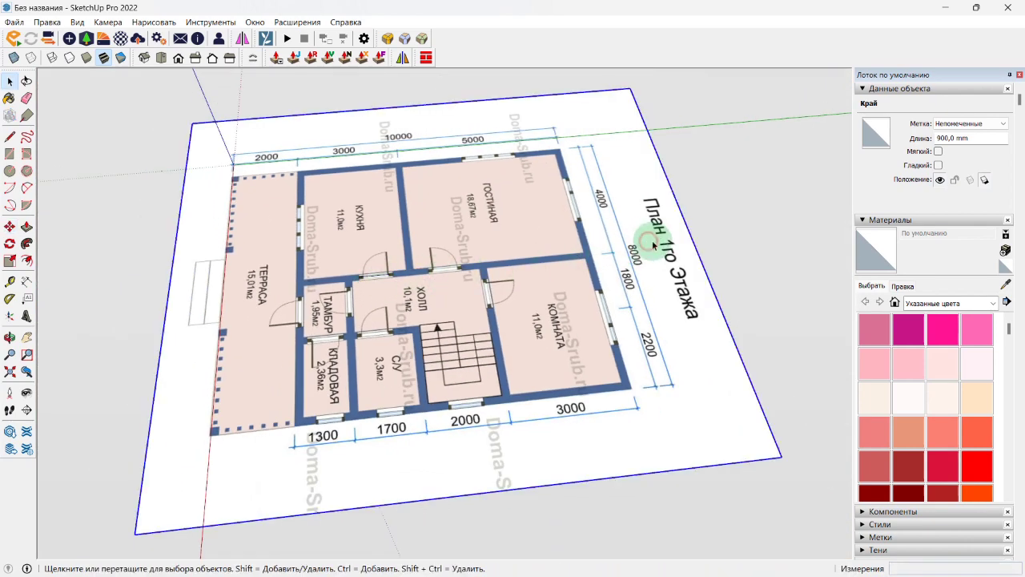
{"action": "key", "text": "s"}
{"action": "key", "text": "ctrl"}
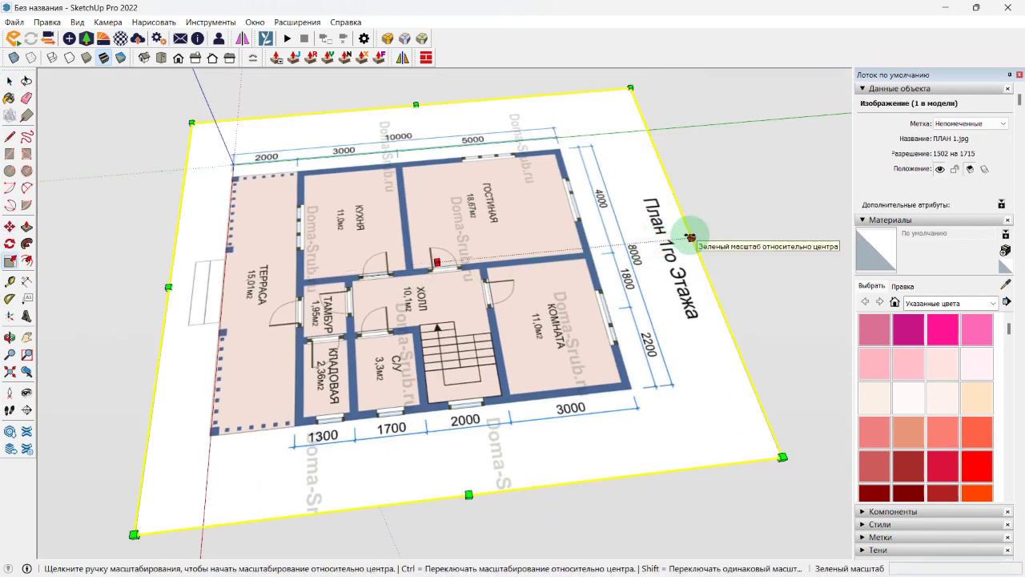
{"action": "left_click", "coordinate": [691, 238]}
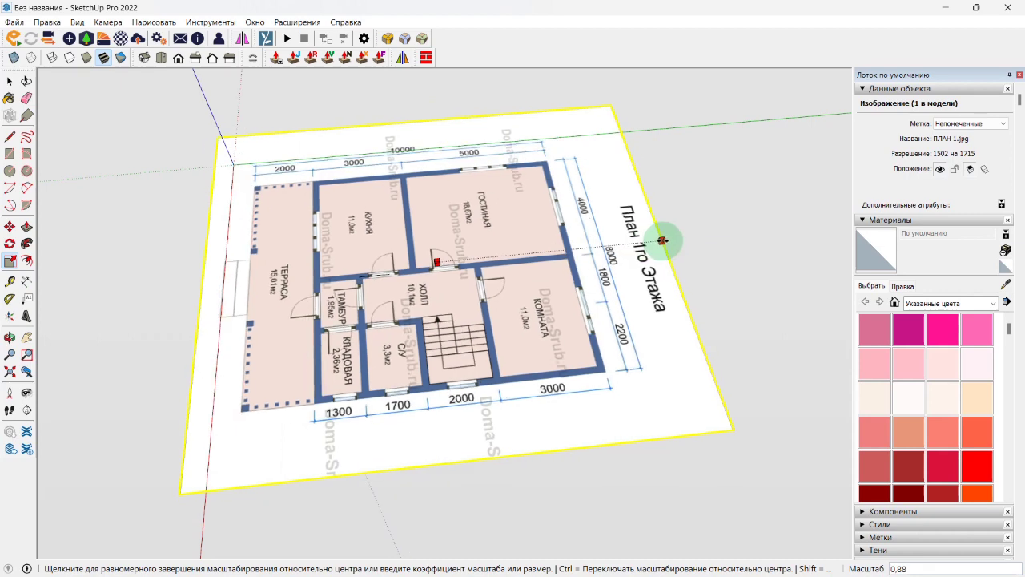
{"action": "left_click", "coordinate": [664, 235]}
Step: Shift the floor plan image back so the kitchen door opening's ГОСТИНАЯ-side edge lines up with the end of the reference line
{"action": "scroll", "coordinate": [397, 285], "scroll_direction": "up", "scroll_amount": 5}
{"action": "scroll", "coordinate": [394, 288], "scroll_direction": "up", "scroll_amount": 4}
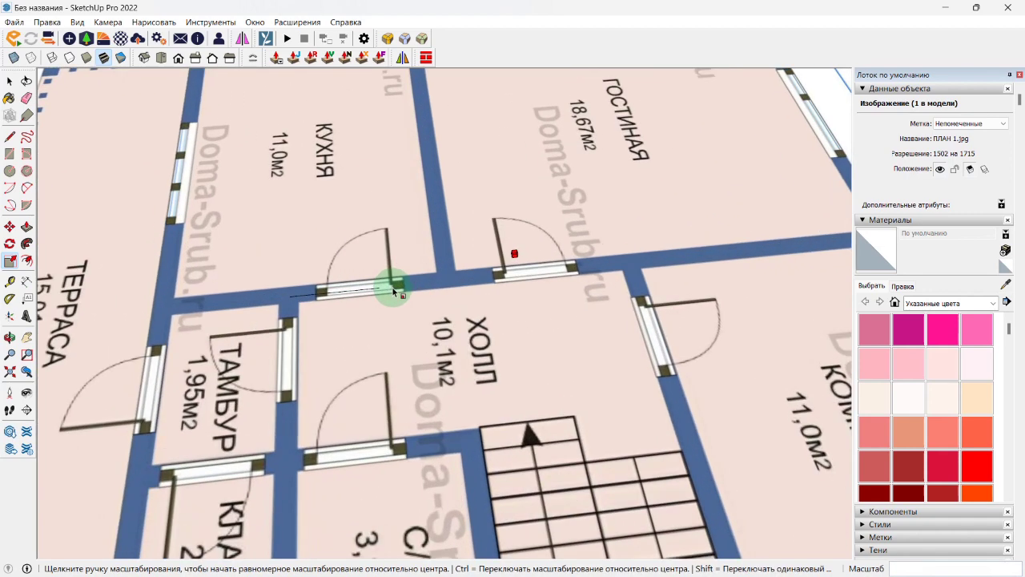
{"action": "key", "text": "m"}
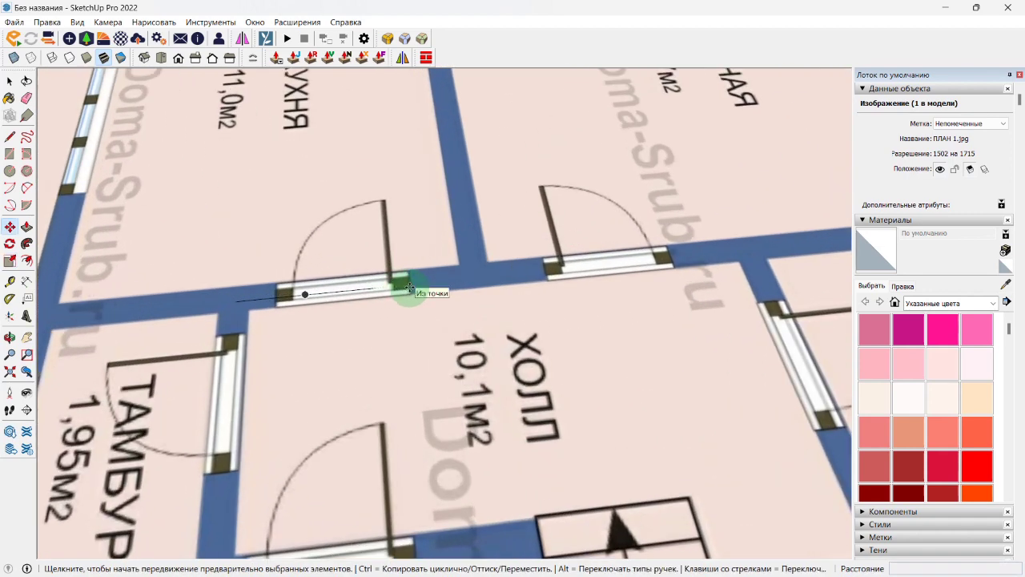
{"action": "left_click_drag", "start_coordinate": [410, 287], "coordinate": [376, 288]}
{"action": "scroll", "coordinate": [228, 303], "scroll_direction": "up", "scroll_amount": 3}
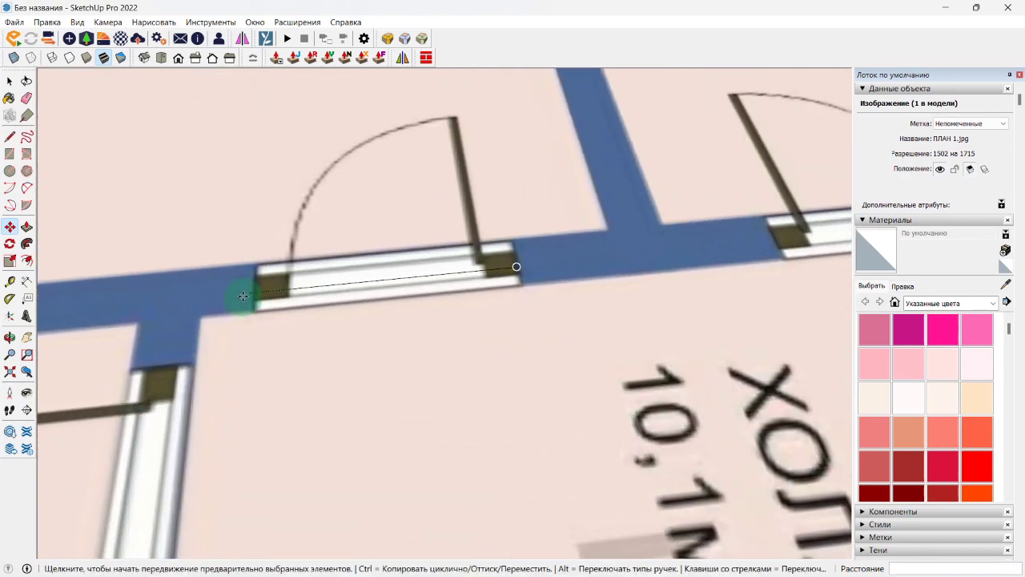
Step: Enlarge the floor plan image uniformly about its centre by a factor of about 1.02
{"action": "scroll", "coordinate": [243, 296], "scroll_direction": "down", "scroll_amount": 10}
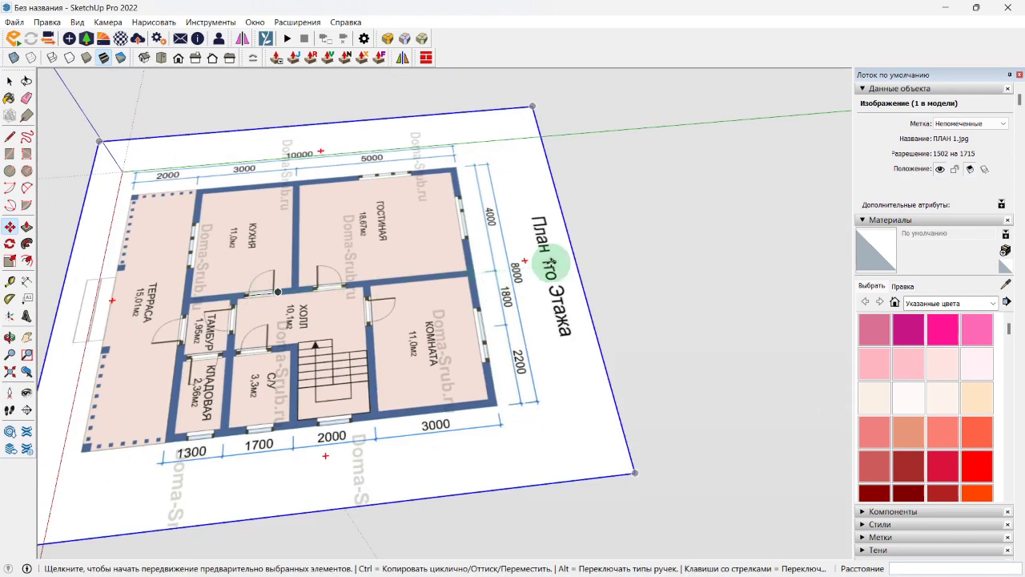
{"action": "key", "text": "s"}
{"action": "left_click", "coordinate": [573, 257]}
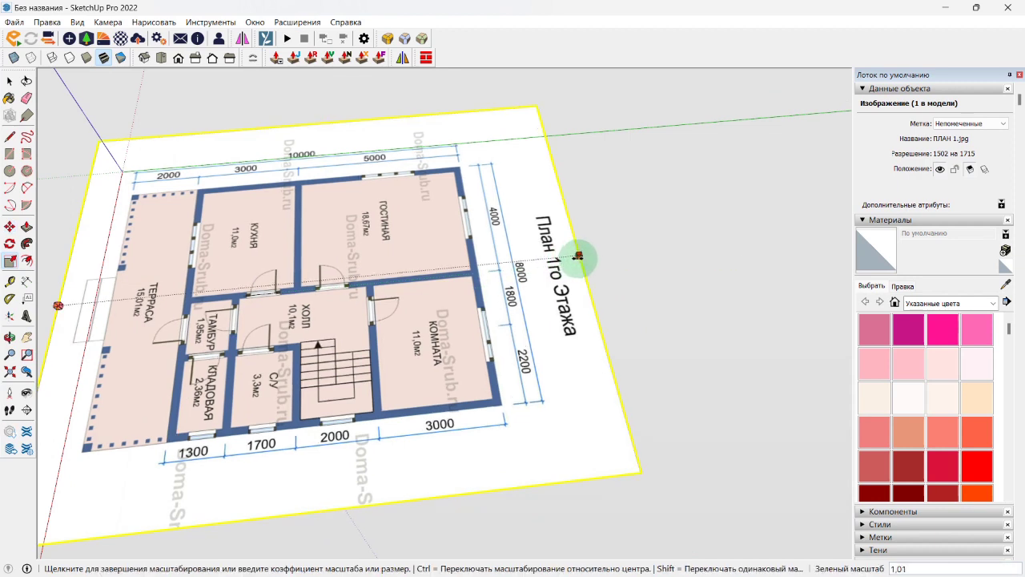
{"action": "key", "text": "ctrl"}
{"action": "key", "text": "shift"}
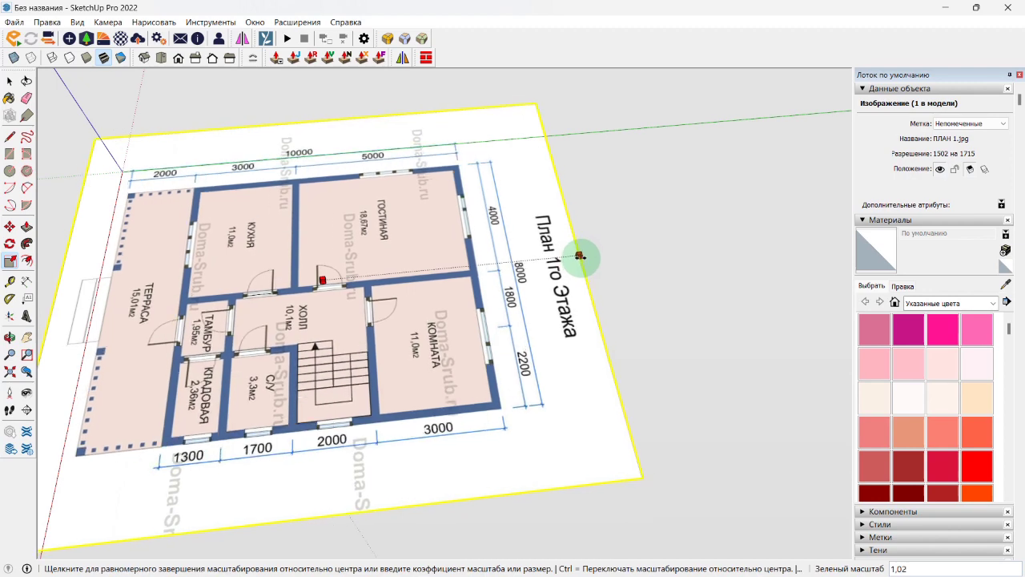
{"action": "left_click", "coordinate": [580, 255]}
Step: Check the kitchen door opening against the reference line and fine-tune the image's uniform scale about its centre by a factor of about 1.00
{"action": "scroll", "coordinate": [236, 293], "scroll_direction": "up", "scroll_amount": 8}
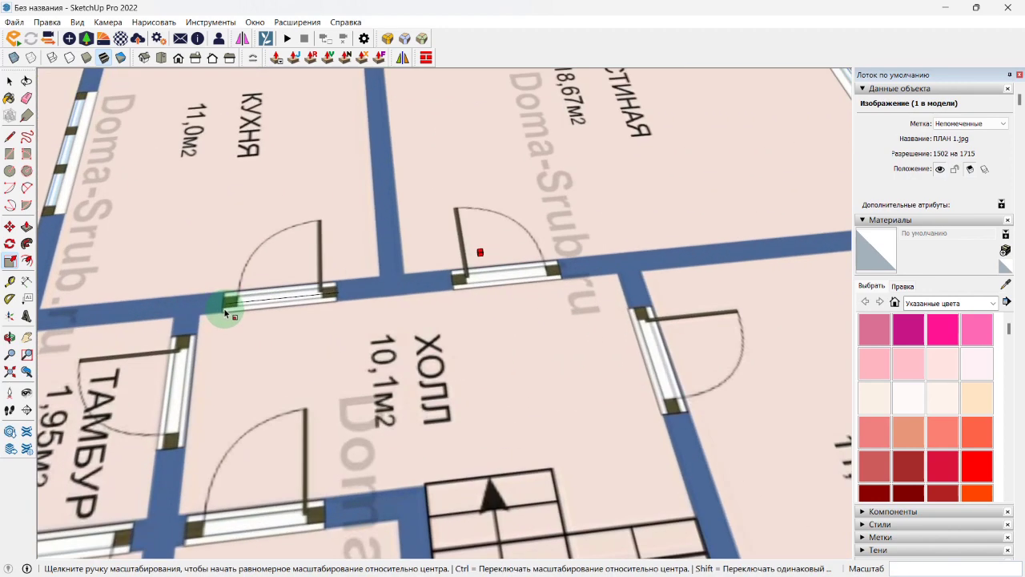
{"action": "scroll", "coordinate": [353, 293], "scroll_direction": "up", "scroll_amount": 2}
{"action": "scroll", "coordinate": [354, 293], "scroll_direction": "down", "scroll_amount": 12}
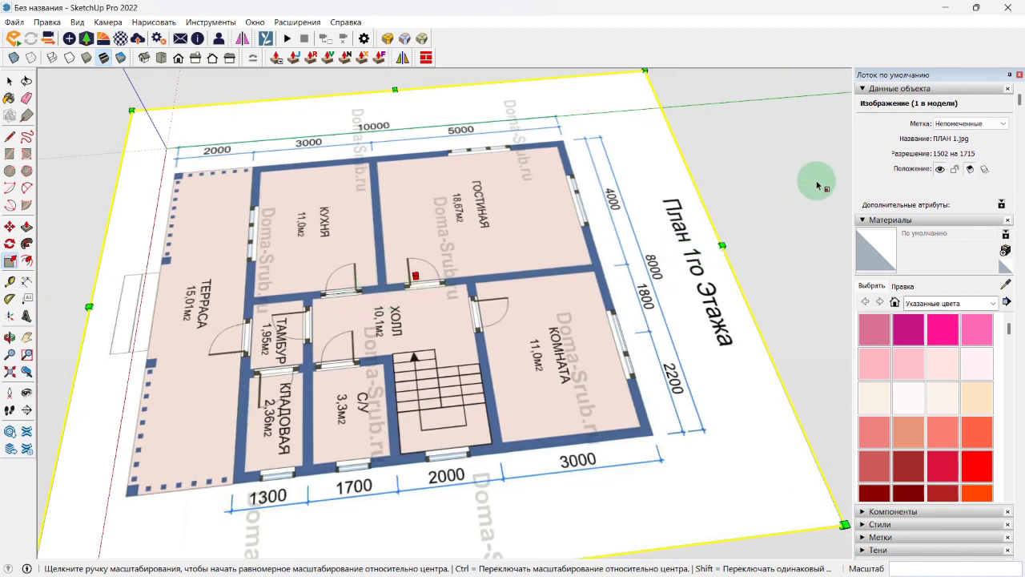
{"action": "left_click", "coordinate": [721, 245]}
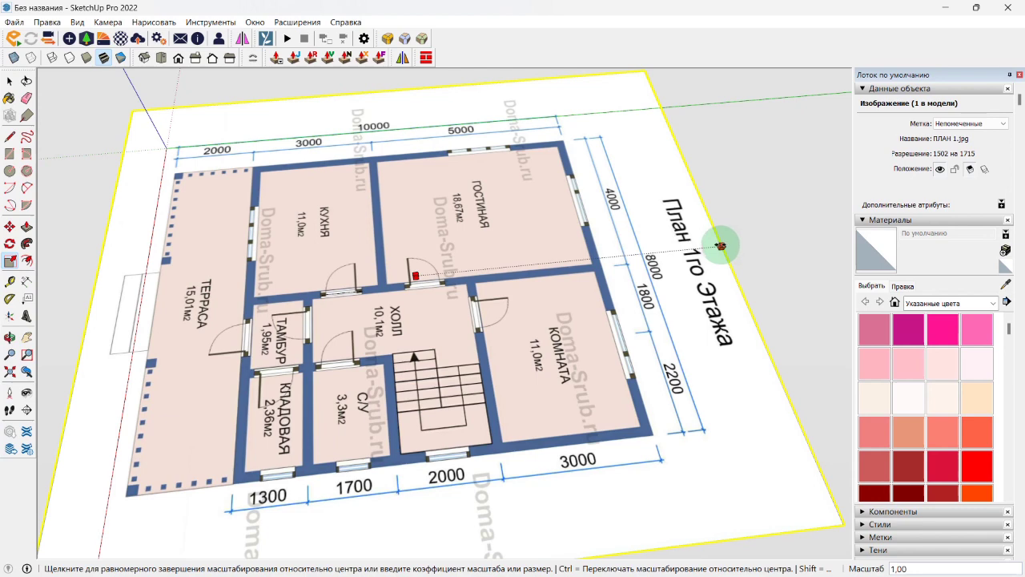
{"action": "left_click", "coordinate": [722, 245]}
Step: Move the floor plan image about 23 mm along the green axis to align the kitchen door opening with the reference line
{"action": "scroll", "coordinate": [277, 288], "scroll_direction": "up", "scroll_amount": 10}
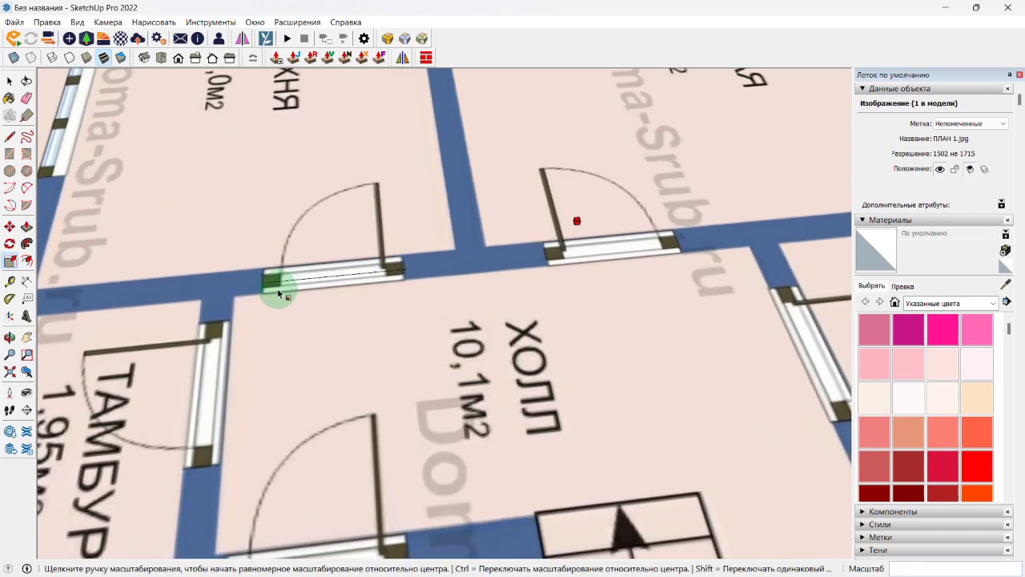
{"action": "scroll", "coordinate": [477, 265], "scroll_direction": "up", "scroll_amount": 4}
{"action": "key", "text": "m"}
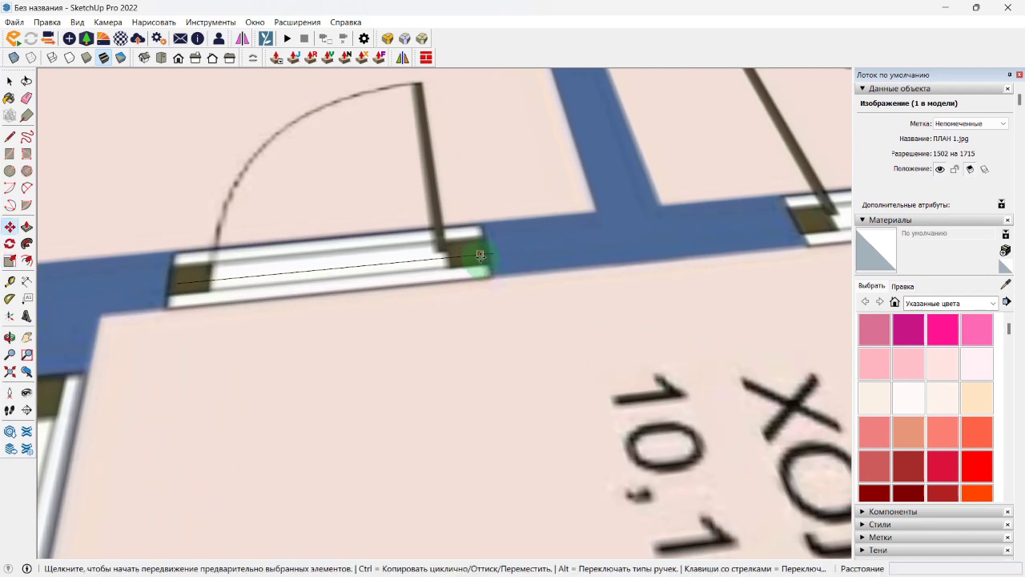
{"action": "left_click", "coordinate": [165, 290]}
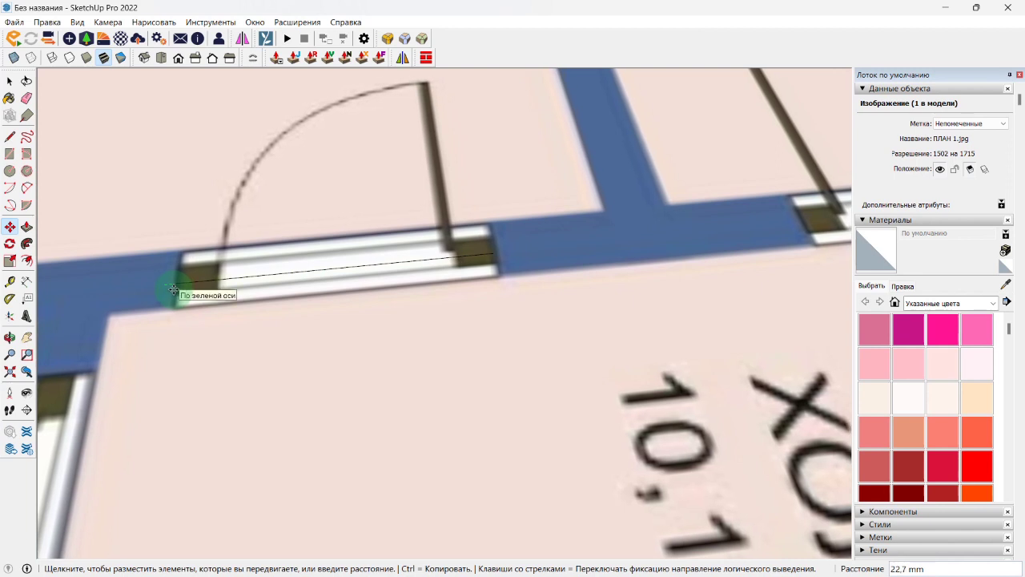
{"action": "left_click", "coordinate": [172, 286]}
Step: Erase the 900 mm reference line in the kitchen door opening
{"action": "scroll", "coordinate": [270, 275], "scroll_direction": "down", "scroll_amount": 3}
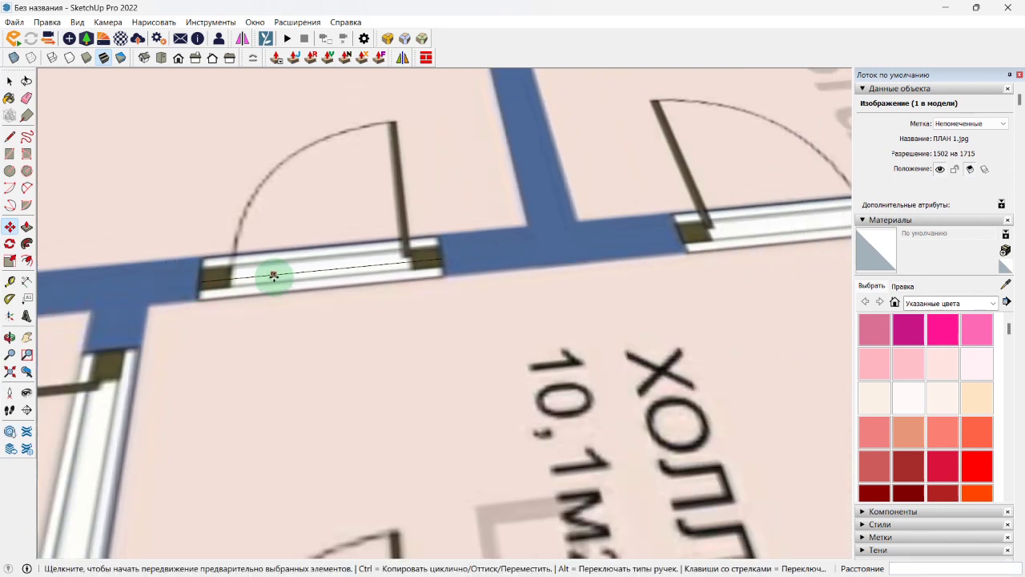
{"action": "middle_click_drag", "start_coordinate": [270, 275], "coordinate": [366, 281]}
{"action": "key", "text": "e"}
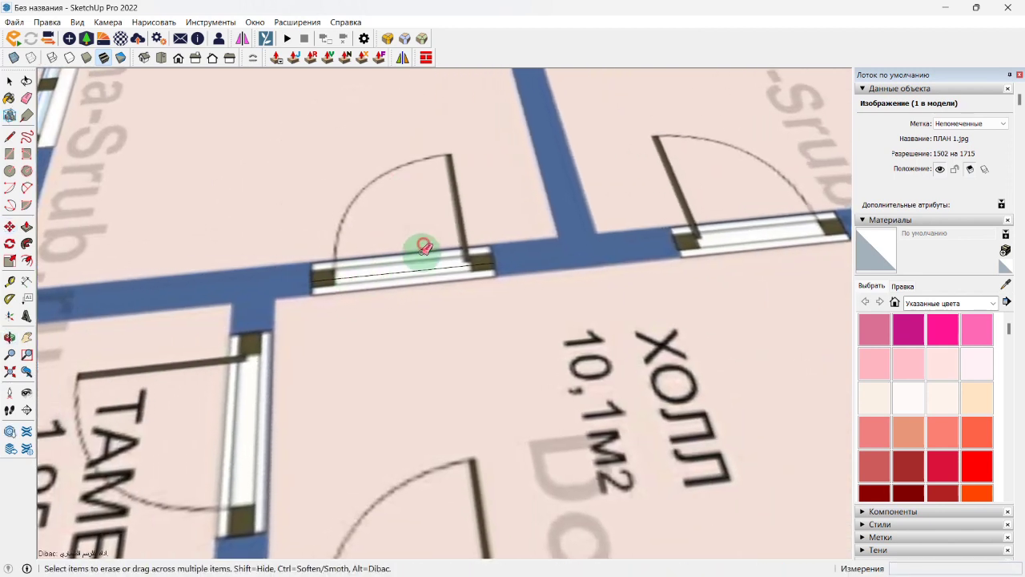
{"action": "left_click_drag", "start_coordinate": [422, 252], "coordinate": [404, 282]}
Step: Draw lines along the kitchen's outer wall edge facing the terrace, from the house corner to both edges of the kitchen window
{"action": "scroll", "coordinate": [387, 232], "scroll_direction": "down", "scroll_amount": 6}
{"action": "middle_click_drag", "start_coordinate": [357, 294], "coordinate": [458, 288]}
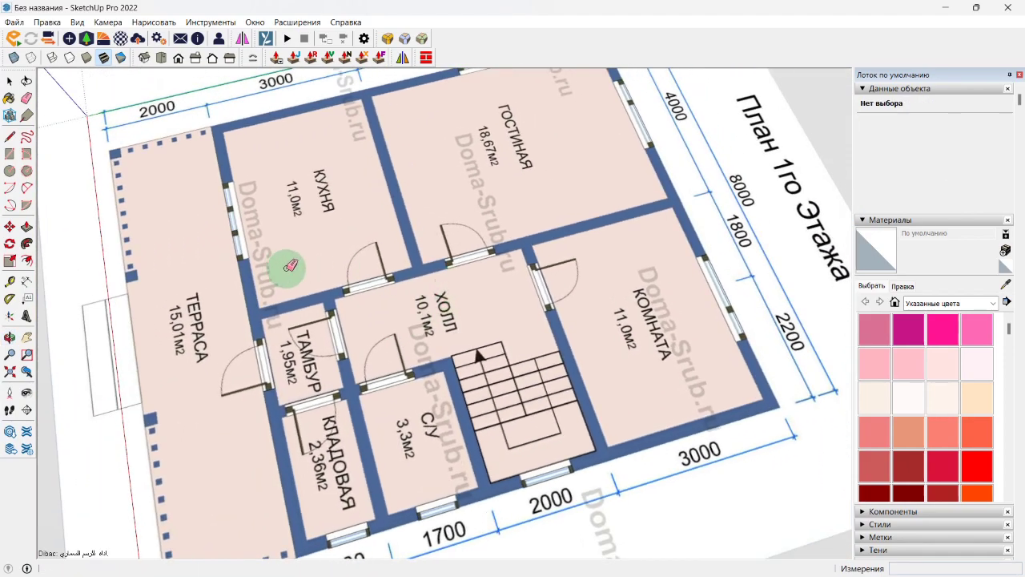
{"action": "middle_click_drag", "start_coordinate": [290, 266], "coordinate": [533, 294]}
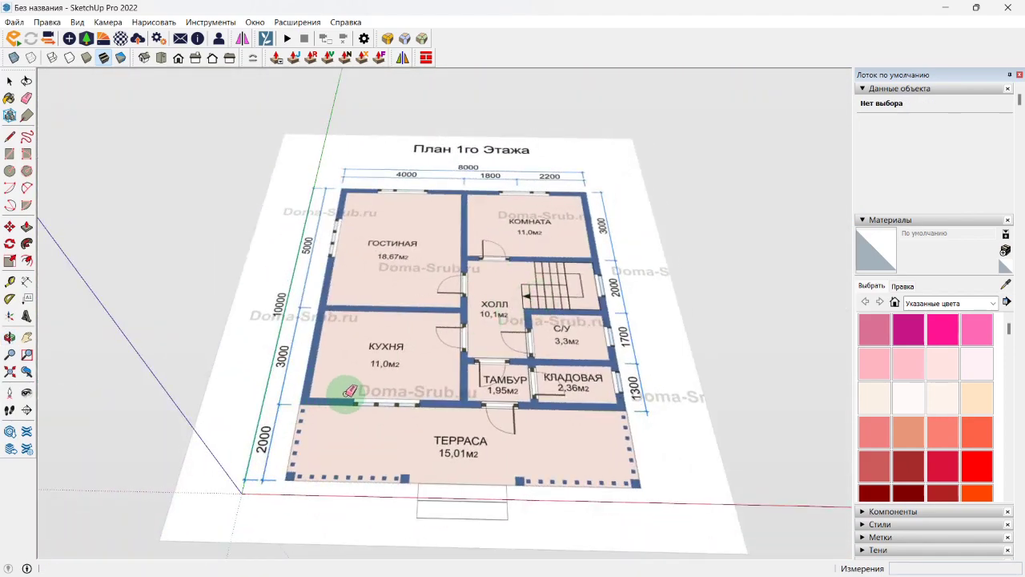
{"action": "mouse_move", "coordinate": [350, 391]}
{"action": "middle_mouse_down"}
{"action": "mouse_move", "coordinate": [305, 347]}
{"action": "mouse_move", "coordinate": [320, 377]}
{"action": "mouse_move", "coordinate": [313, 398]}
{"action": "mouse_move", "coordinate": [350, 441]}
{"action": "middle_mouse_up"}
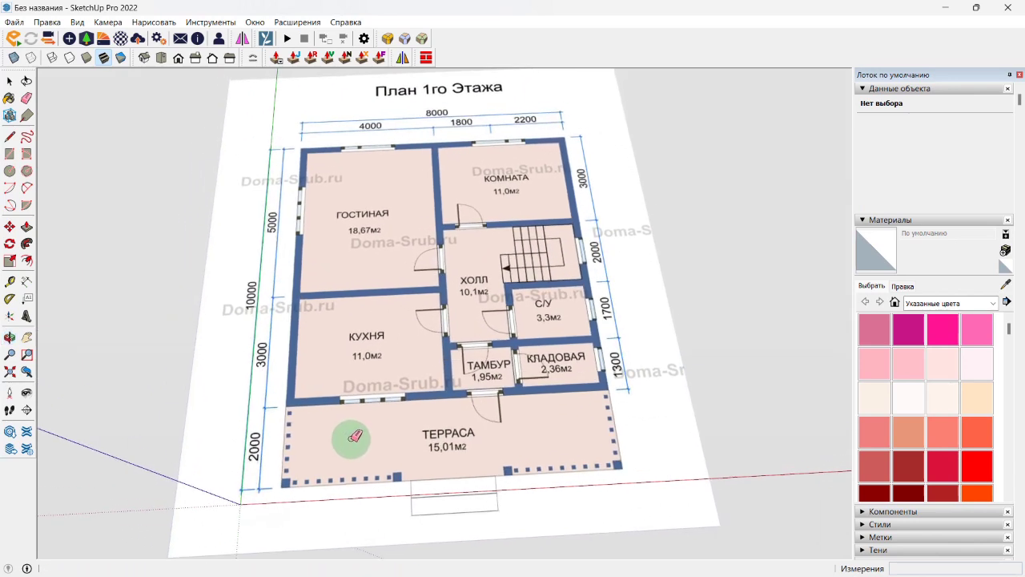
{"action": "key", "text": "r"}
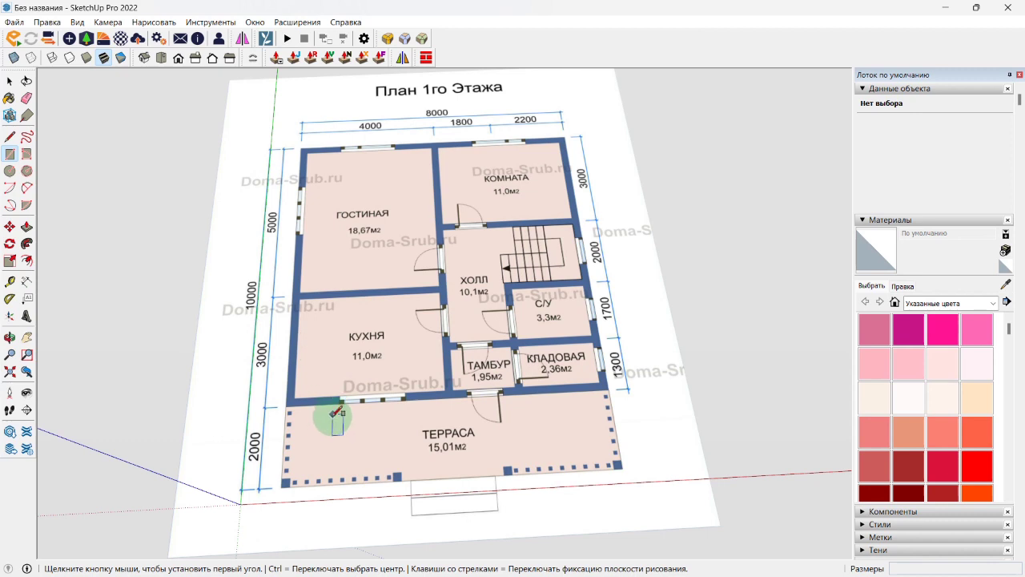
{"action": "scroll", "coordinate": [333, 418], "scroll_direction": "up", "scroll_amount": 2}
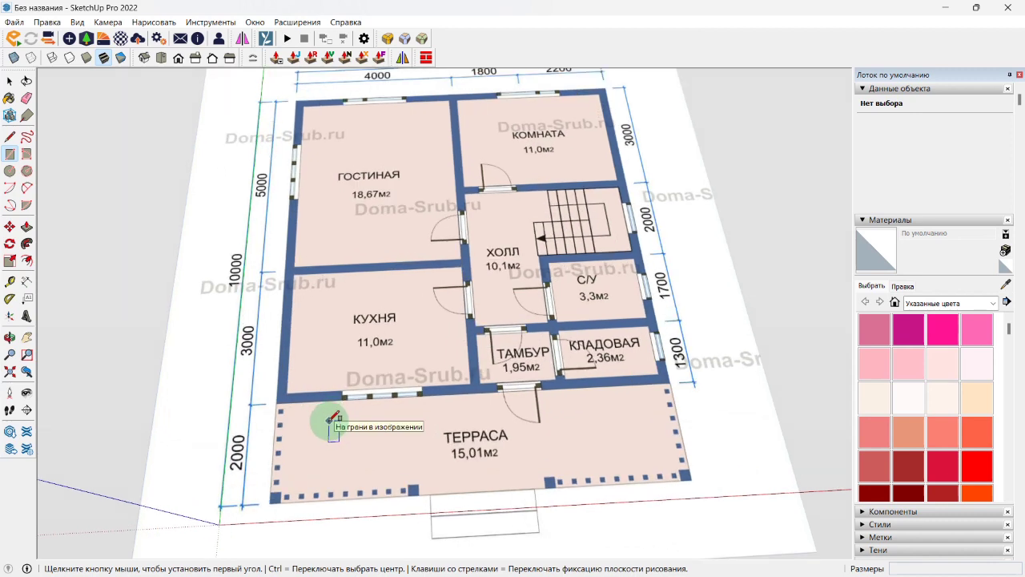
{"action": "key", "text": "l"}
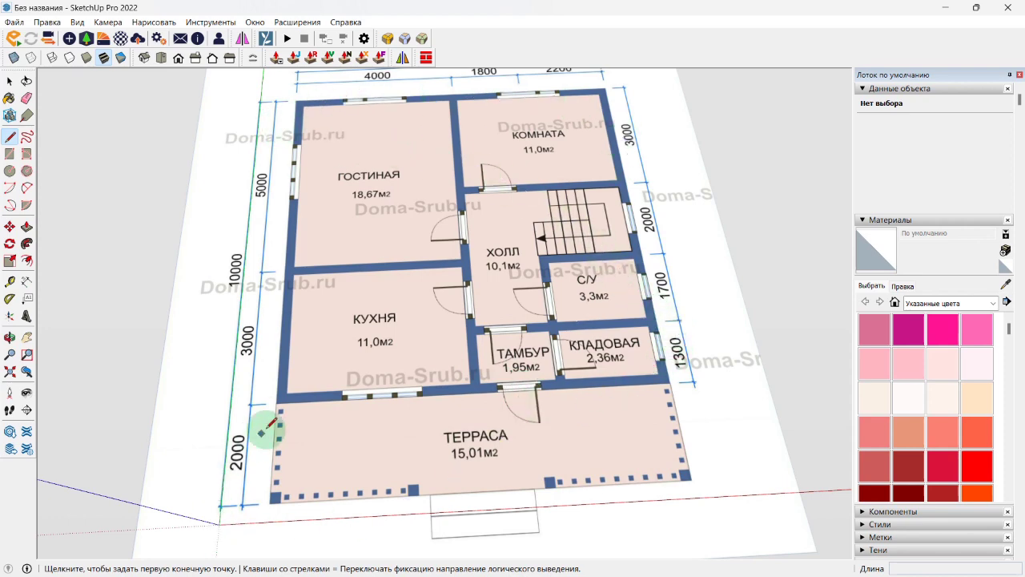
{"action": "scroll", "coordinate": [282, 400], "scroll_direction": "up", "scroll_amount": 3}
{"action": "scroll", "coordinate": [282, 401], "scroll_direction": "up", "scroll_amount": 2}
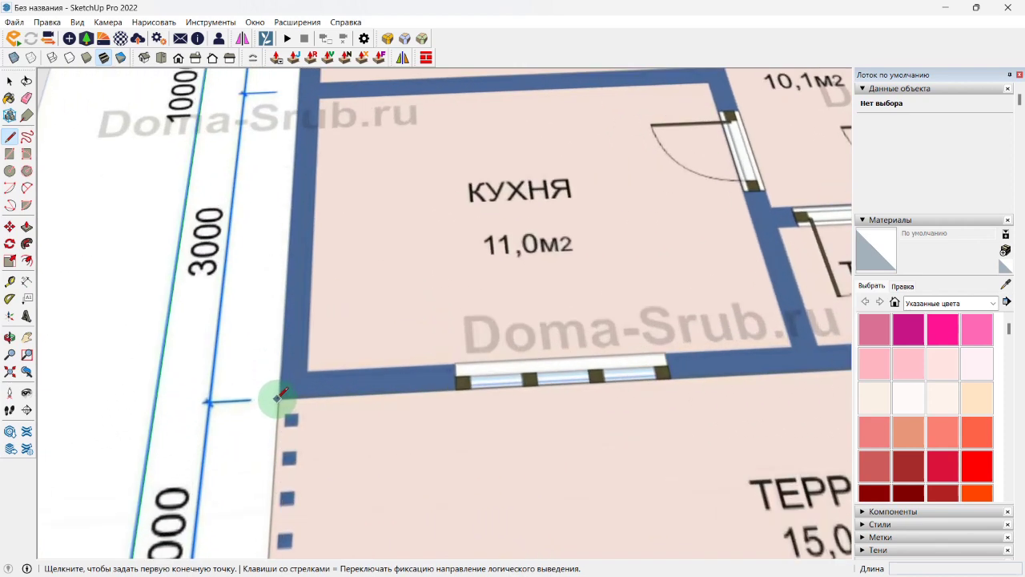
{"action": "left_click", "coordinate": [277, 397]}
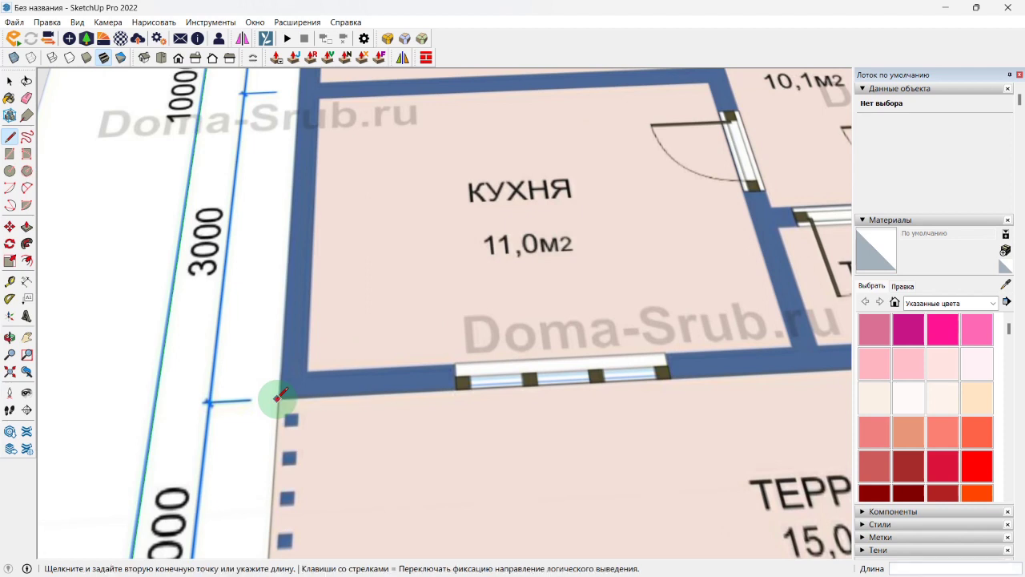
{"action": "left_click", "coordinate": [455, 389]}
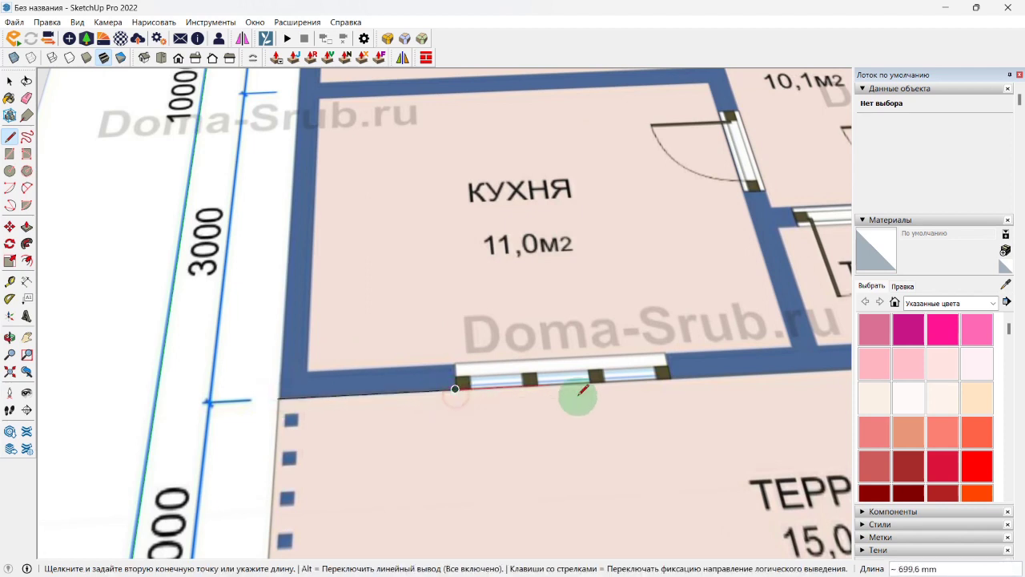
{"action": "left_click", "coordinate": [671, 376]}
Step: Continue the outline past both edges of the entrance door, ending with a segment about 2587 mm long to the storage room's outer corner
{"action": "scroll", "coordinate": [554, 377], "scroll_direction": "down", "scroll_amount": 2}
{"action": "middle_click_drag", "start_coordinate": [553, 378], "coordinate": [463, 400], "text": "shift"}
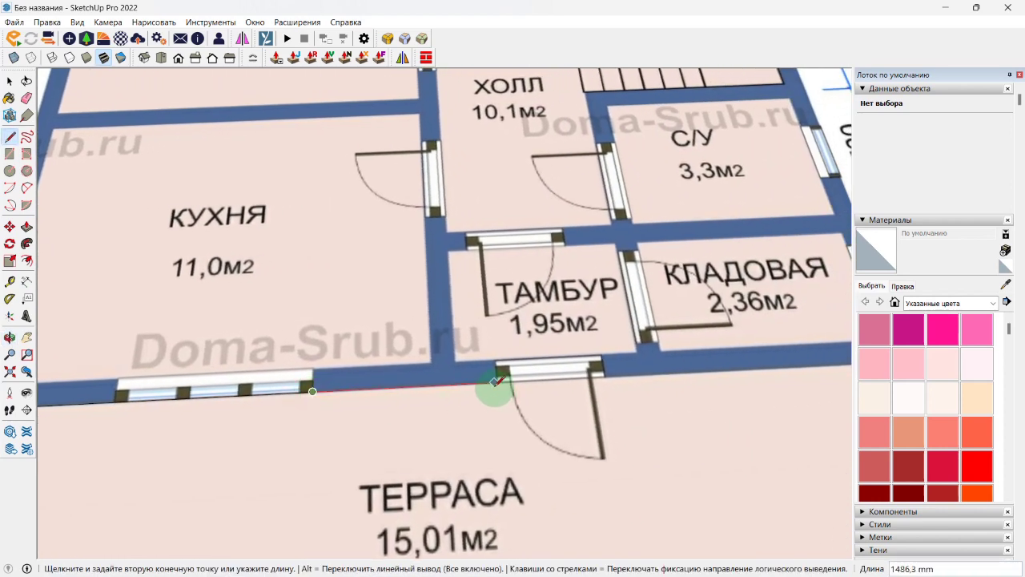
{"action": "left_click", "coordinate": [497, 381]}
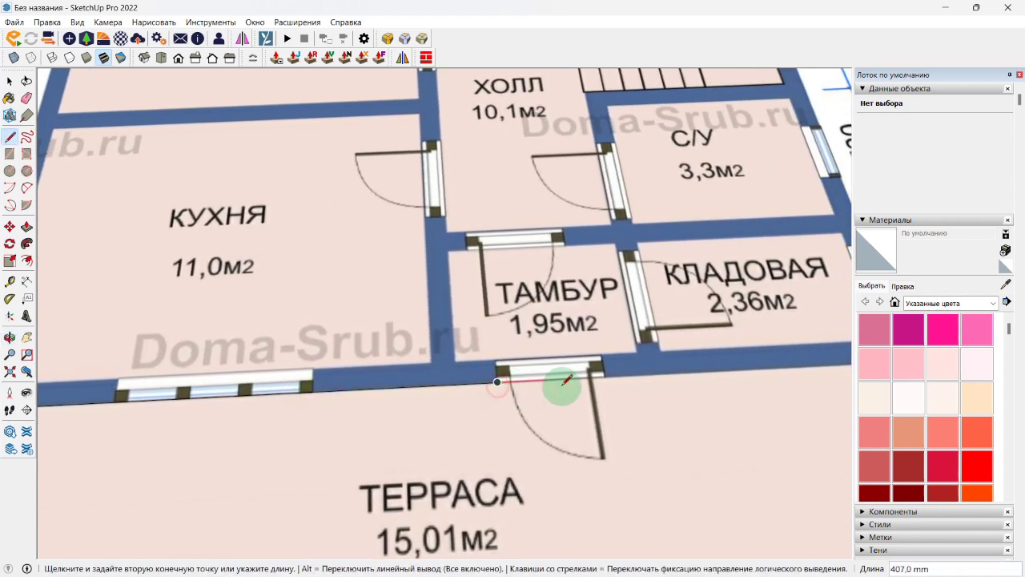
{"action": "left_click", "coordinate": [605, 375]}
{"action": "middle_click_drag", "start_coordinate": [605, 375], "coordinate": [354, 378], "text": "shift"}
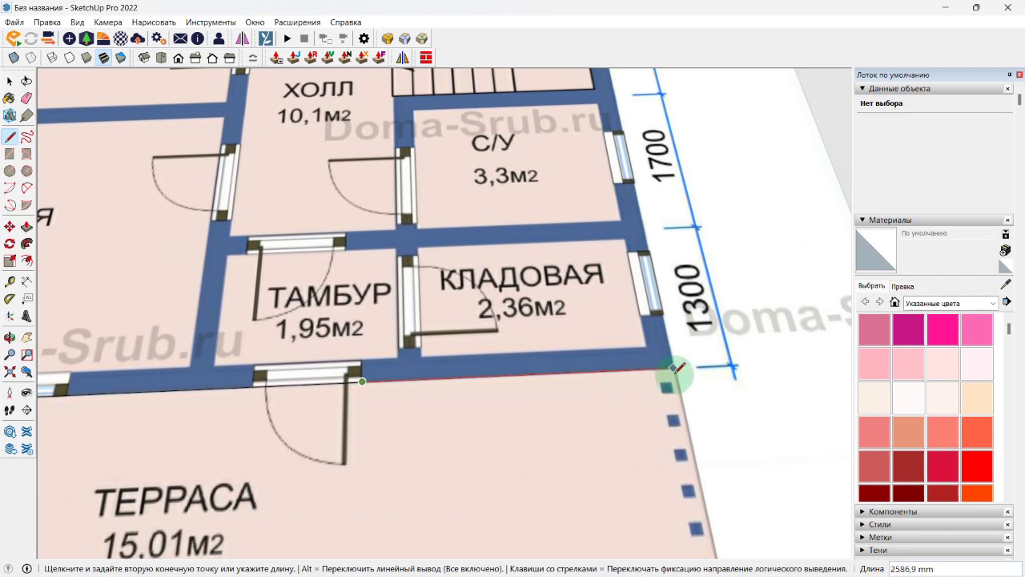
{"action": "left_click", "coordinate": [673, 369]}
Step: Trace the outer side wall from the storage room corner past the storage and bathroom window edges to the near edge of the staircase window
{"action": "scroll", "coordinate": [662, 303], "scroll_direction": "up", "scroll_amount": 4}
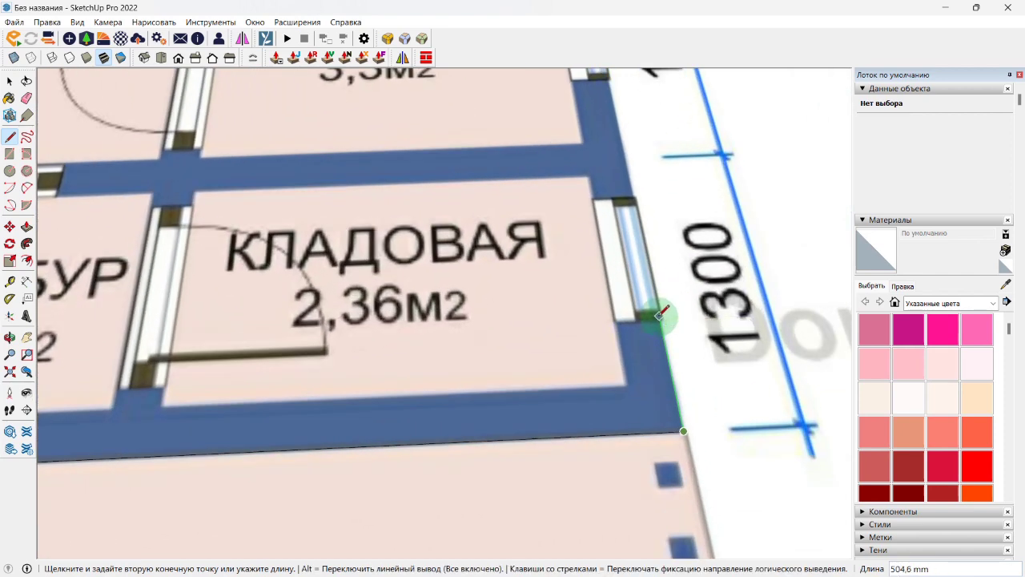
{"action": "left_click", "coordinate": [660, 318]}
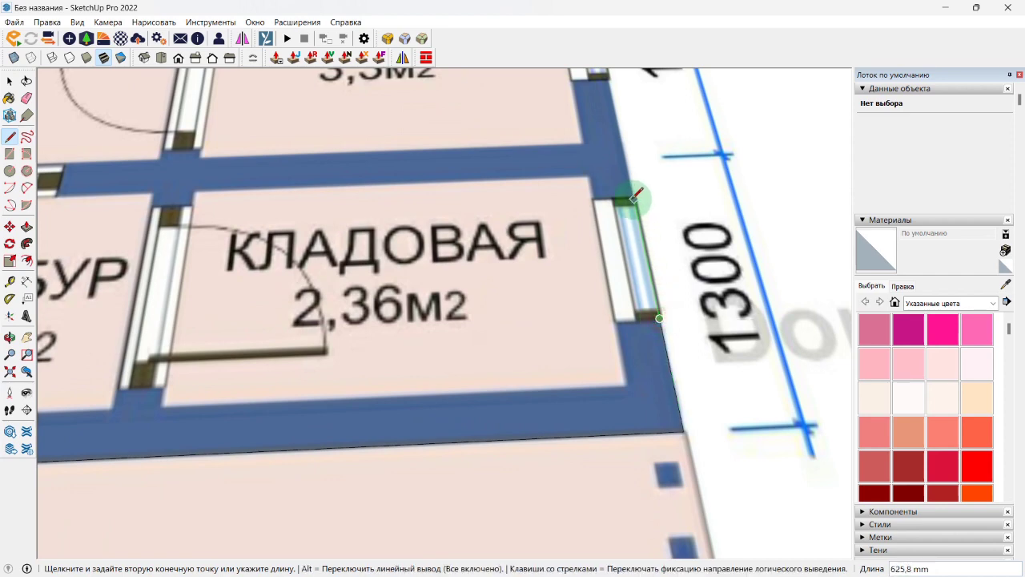
{"action": "middle_click_drag", "start_coordinate": [625, 170], "coordinate": [629, 320], "text": "shift"}
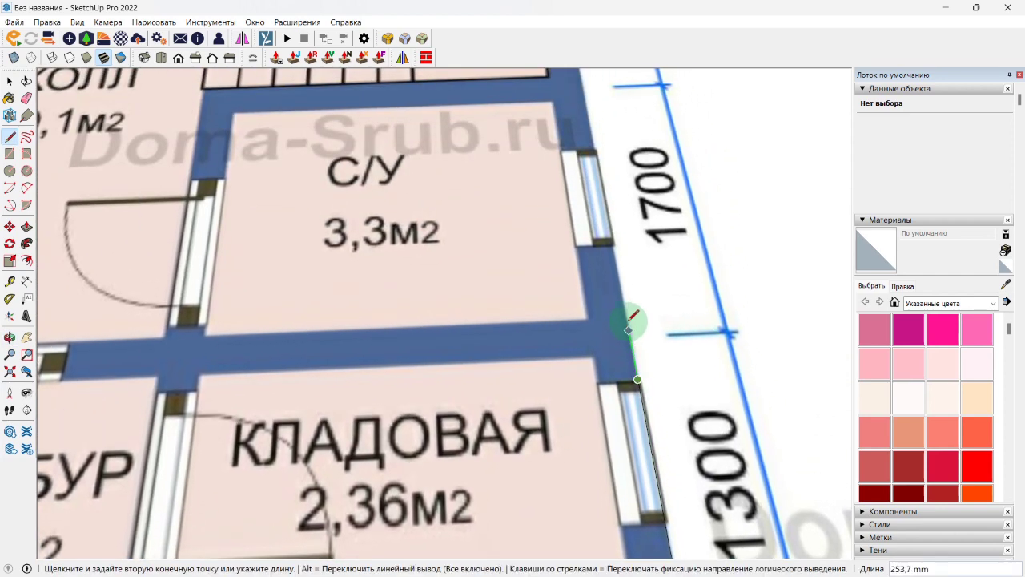
{"action": "scroll", "coordinate": [615, 245], "scroll_direction": "up", "scroll_amount": 3}
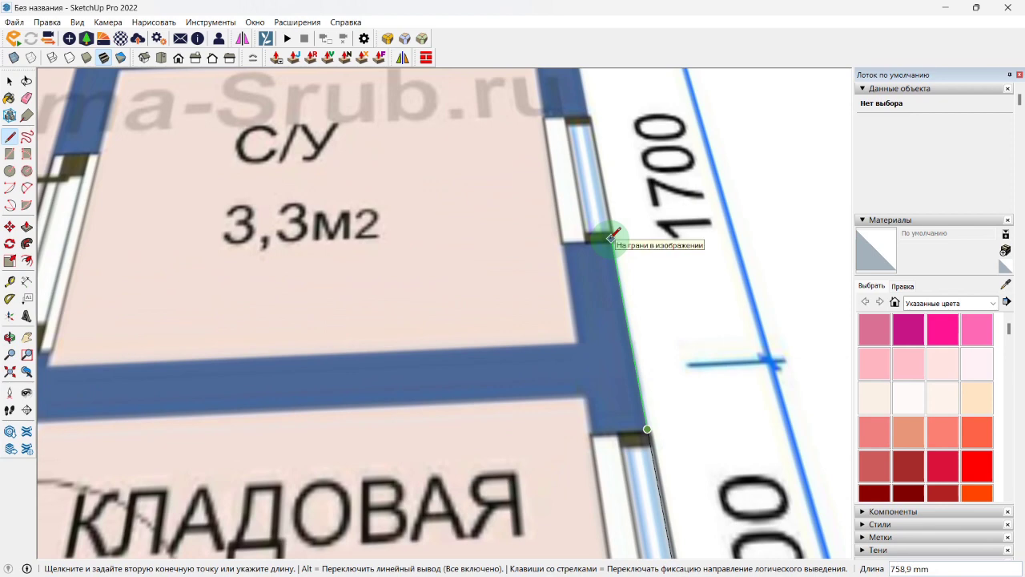
{"action": "middle_click_drag", "start_coordinate": [585, 107], "coordinate": [604, 373], "text": "shift"}
{"action": "scroll", "coordinate": [577, 151], "scroll_direction": "up", "scroll_amount": 3}
{"action": "left_click", "coordinate": [577, 150]}
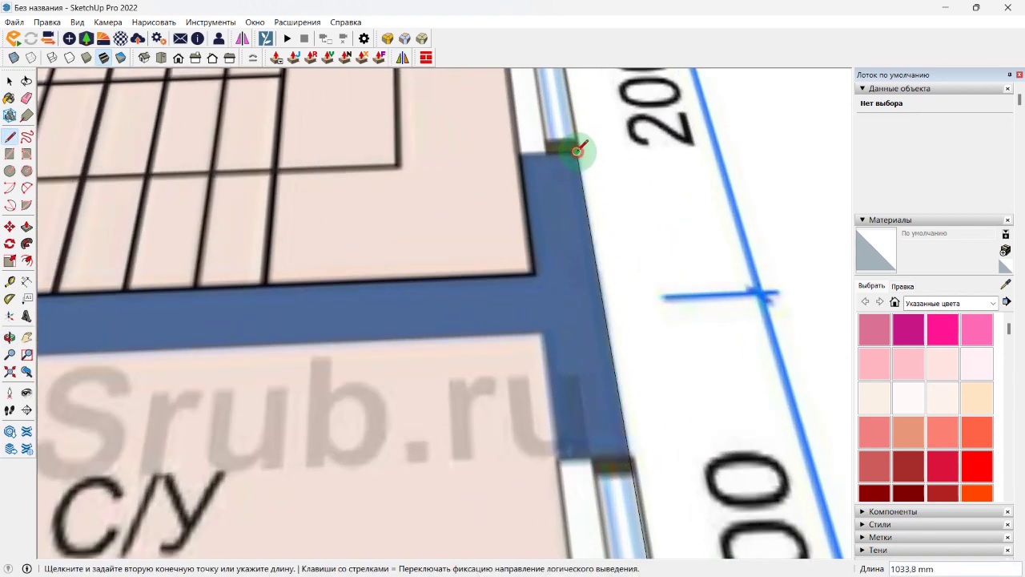
Step: Trace about 830 mm across the staircase window, then continue the outer wall line to the outer corner of the КОМНАТА room
{"action": "scroll", "coordinate": [577, 151], "scroll_direction": "down", "scroll_amount": 3}
{"action": "middle_click_drag", "start_coordinate": [572, 170], "coordinate": [558, 450], "text": "shift"}
{"action": "scroll", "coordinate": [538, 255], "scroll_direction": "up", "scroll_amount": 2}
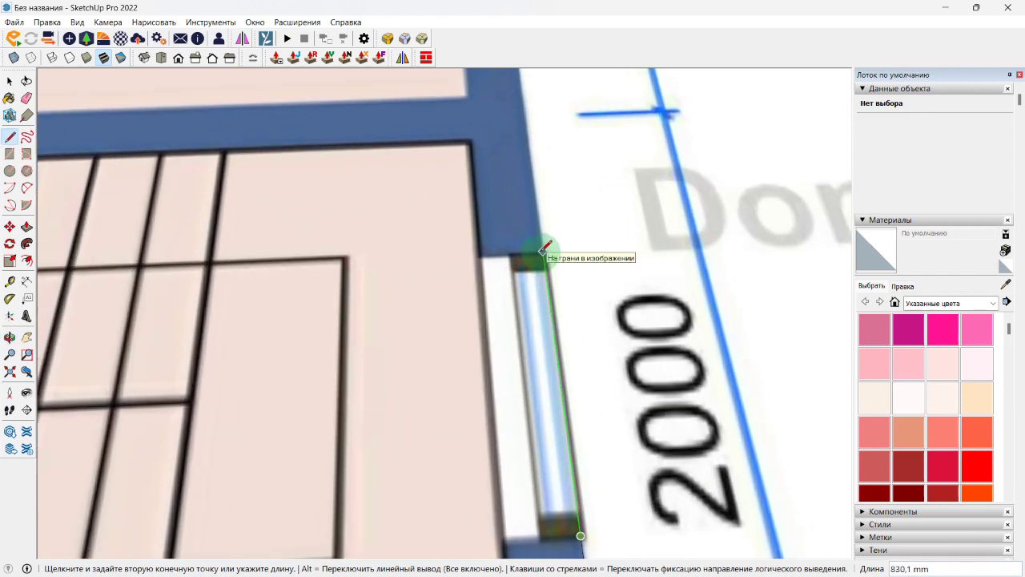
{"action": "left_click", "coordinate": [544, 252]}
{"action": "scroll", "coordinate": [543, 250], "scroll_direction": "down", "scroll_amount": 2}
{"action": "middle_click_drag", "start_coordinate": [529, 201], "coordinate": [558, 440], "text": "shift"}
{"action": "scroll", "coordinate": [551, 365], "scroll_direction": "down", "scroll_amount": 3}
{"action": "middle_click_drag", "start_coordinate": [547, 357], "coordinate": [548, 471], "text": "shift"}
{"action": "left_click", "coordinate": [520, 190]}
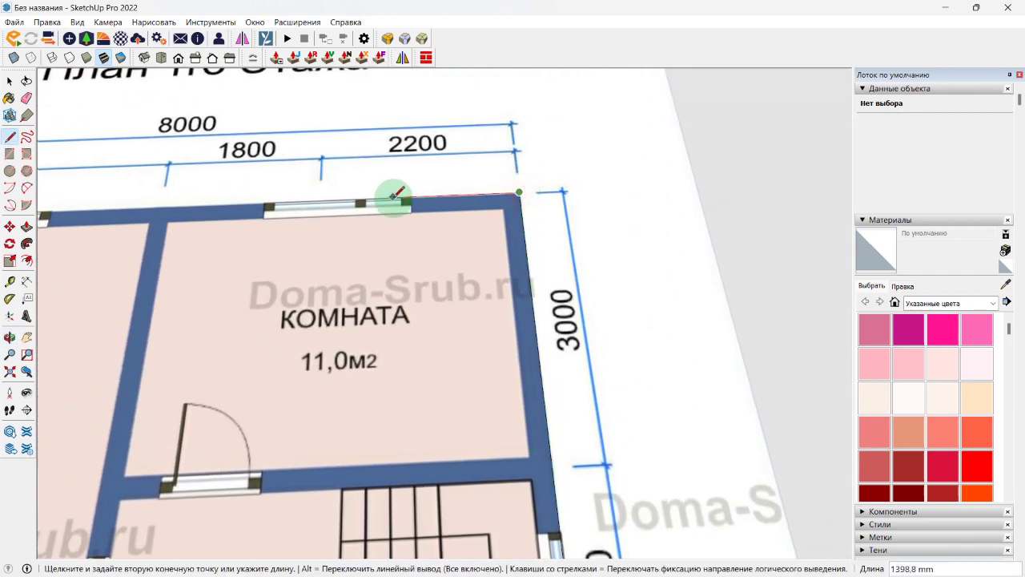
Step: Trace the outer wall under the 8000 dimension through the КОМНАТА window edges and about 1619 mm across the ГОСТИНАЯ window
{"action": "left_click", "coordinate": [411, 197]}
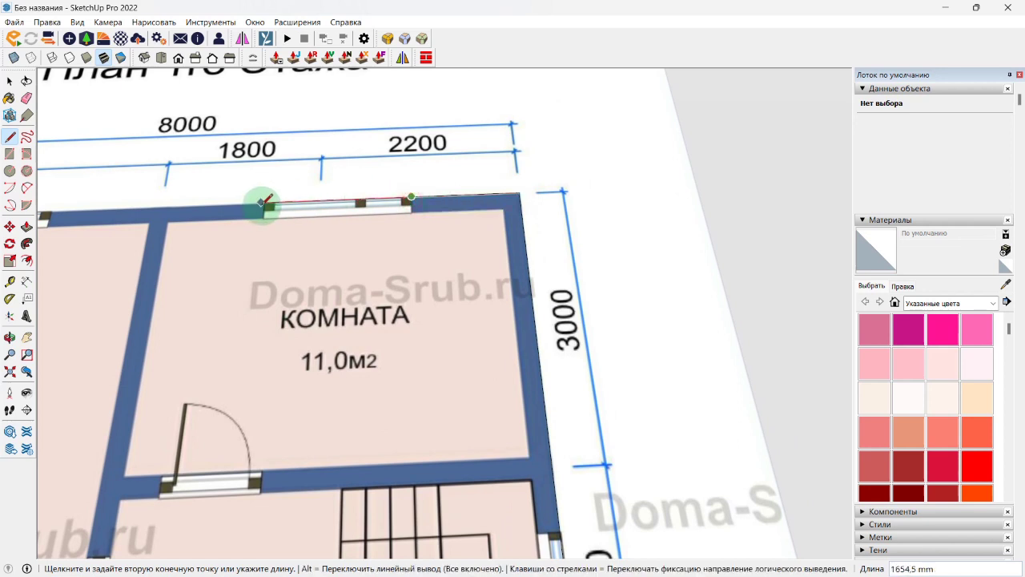
{"action": "middle_click_drag", "start_coordinate": [258, 206], "coordinate": [613, 186], "text": "shift"}
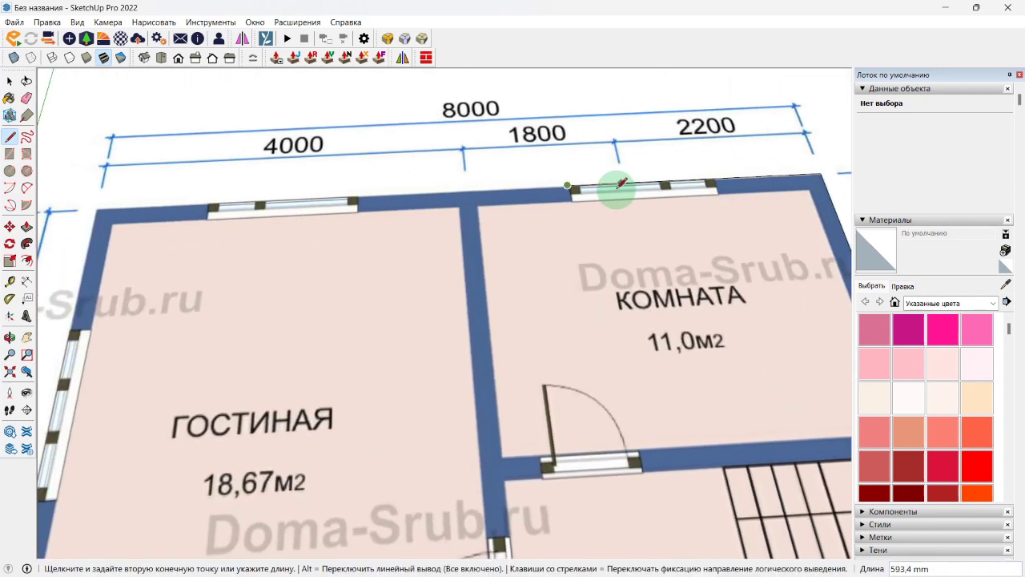
{"action": "left_click", "coordinate": [358, 196]}
{"action": "left_click", "coordinate": [212, 201]}
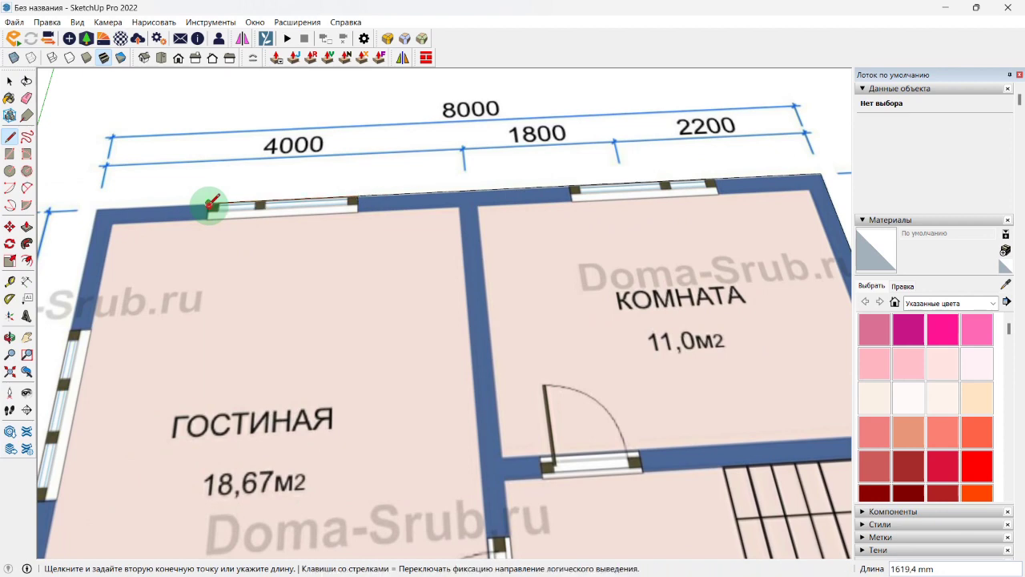
Step: Extend the outline about 1203 mm to the ГОСТИНАЯ outer corner, aligned with the starting corner, and about 1397 mm to the side window
{"action": "middle_click_drag", "start_coordinate": [213, 202], "coordinate": [397, 183], "text": "shift"}
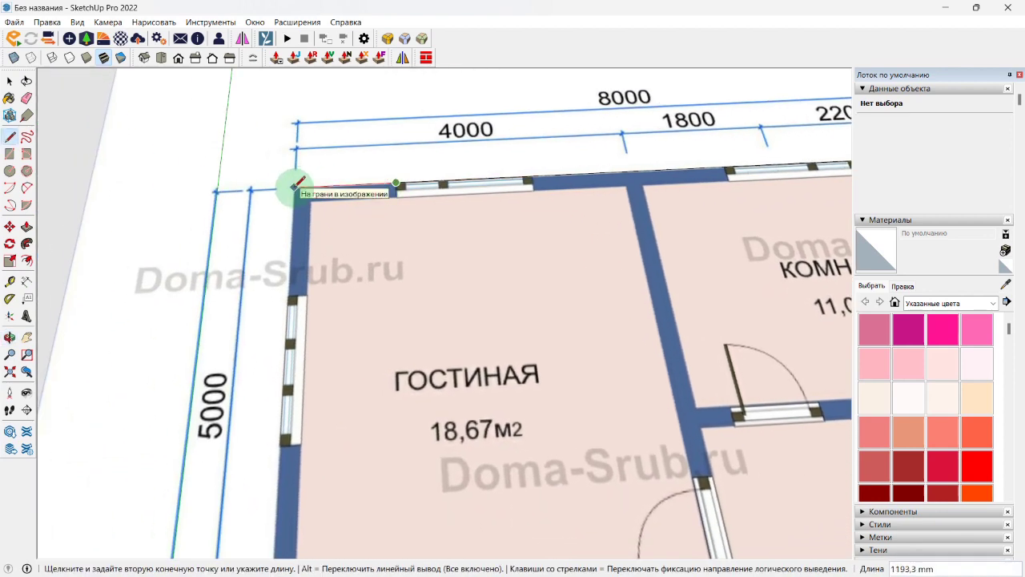
{"action": "scroll", "coordinate": [296, 183], "scroll_direction": "down", "scroll_amount": 5}
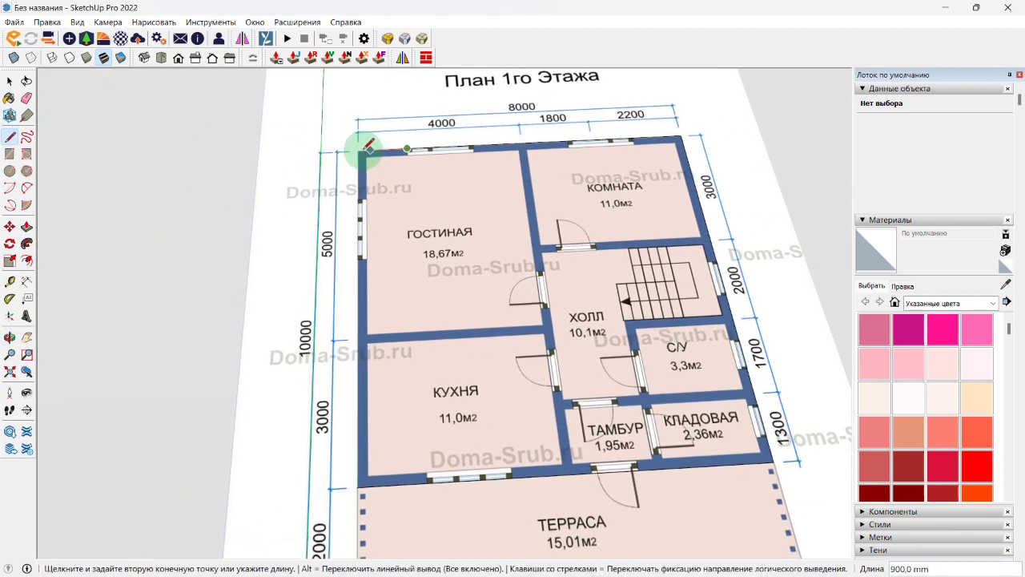
{"action": "key", "text": "Right"}
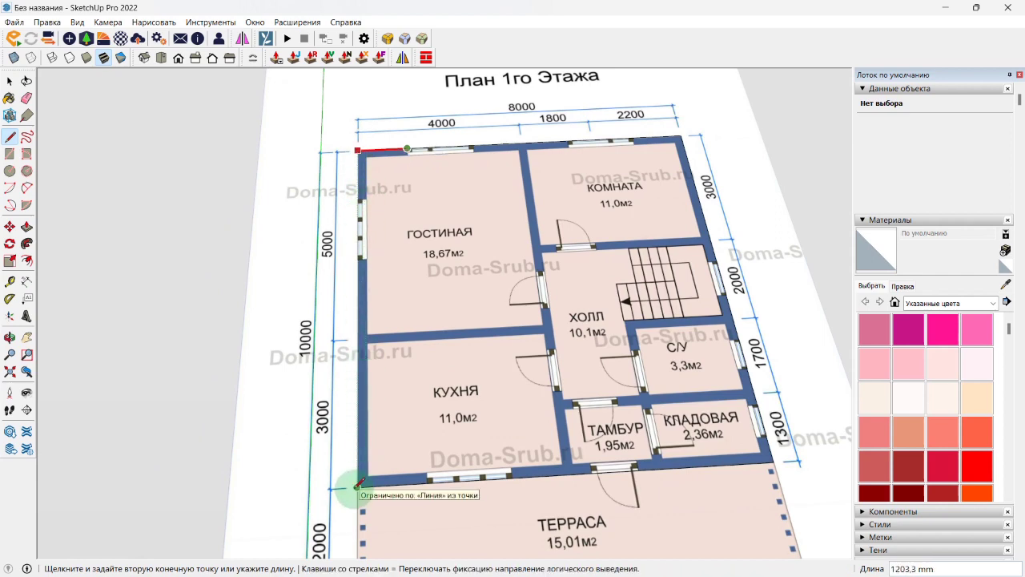
{"action": "scroll", "coordinate": [349, 164], "scroll_direction": "up", "scroll_amount": 5}
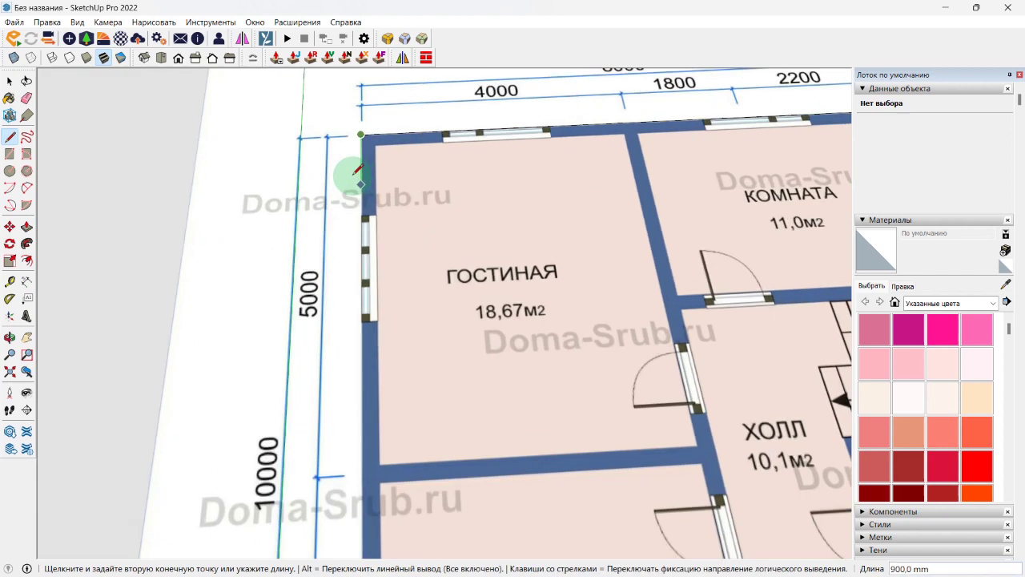
{"action": "left_click", "coordinate": [367, 230]}
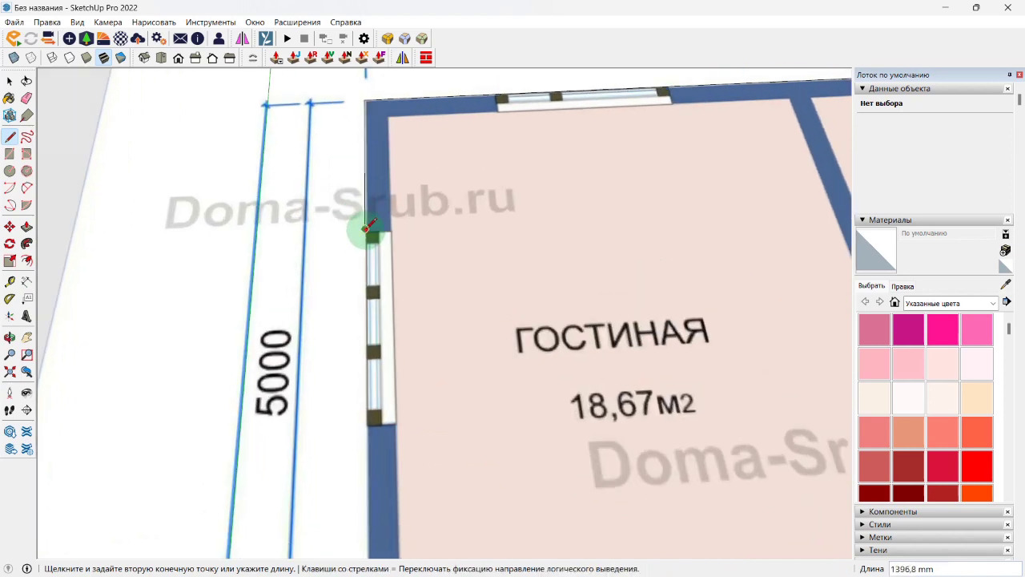
Step: Trace across the ГОСТИНАЯ side window and along the kitchen's outer wall, closing the house outline at the starting corner
{"action": "left_click", "coordinate": [366, 427]}
{"action": "scroll", "coordinate": [364, 456], "scroll_direction": "down", "scroll_amount": 2}
{"action": "middle_click_drag", "start_coordinate": [366, 474], "coordinate": [388, 308], "text": "shift"}
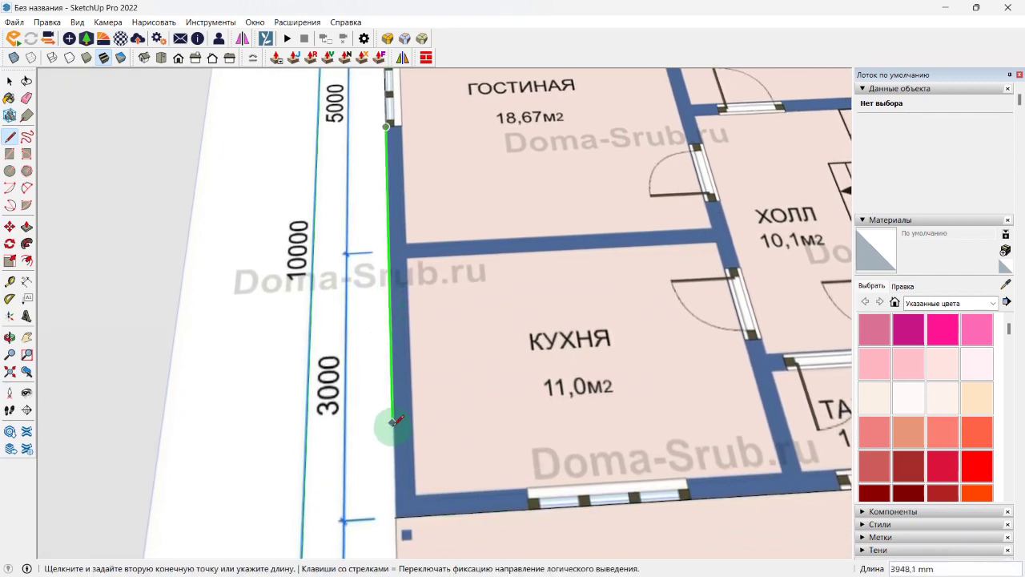
{"action": "mouse_move", "coordinate": [394, 455]}
{"action": "middle_mouse_down", "text": "shift"}
{"action": "mouse_move", "coordinate": [388, 402]}
{"action": "mouse_move", "coordinate": [279, 451]}
{"action": "middle_mouse_up", "text": "shift"}
{"action": "left_click", "coordinate": [388, 460]}
{"action": "scroll", "coordinate": [392, 433], "scroll_direction": "down", "scroll_amount": 2}
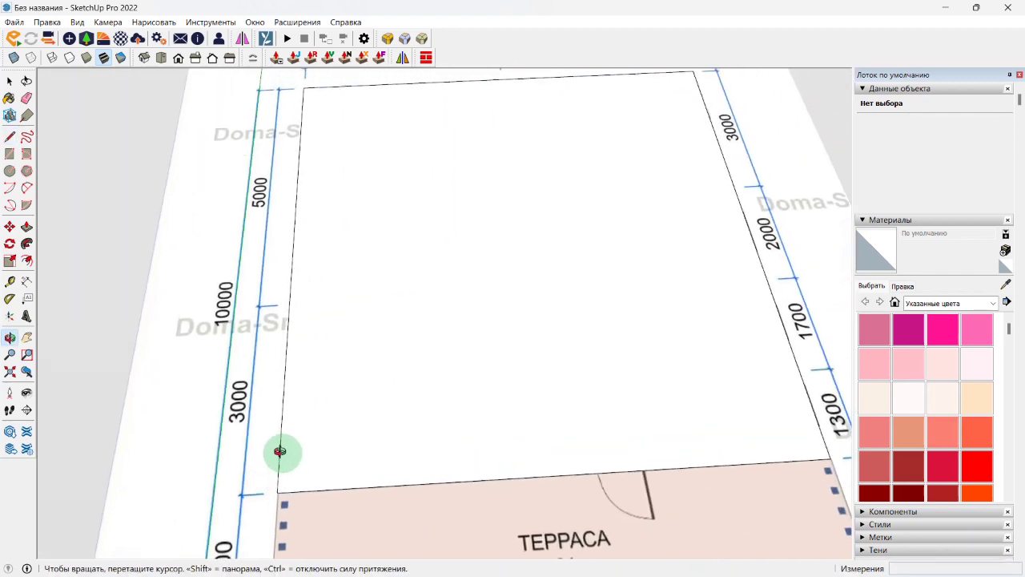
Step: Turn on the X-ray face display so the floor plan shows through the new face
{"action": "scroll", "coordinate": [327, 411], "scroll_direction": "down", "scroll_amount": 3}
{"action": "middle_click_drag", "start_coordinate": [329, 410], "coordinate": [297, 451], "text": "shift"}
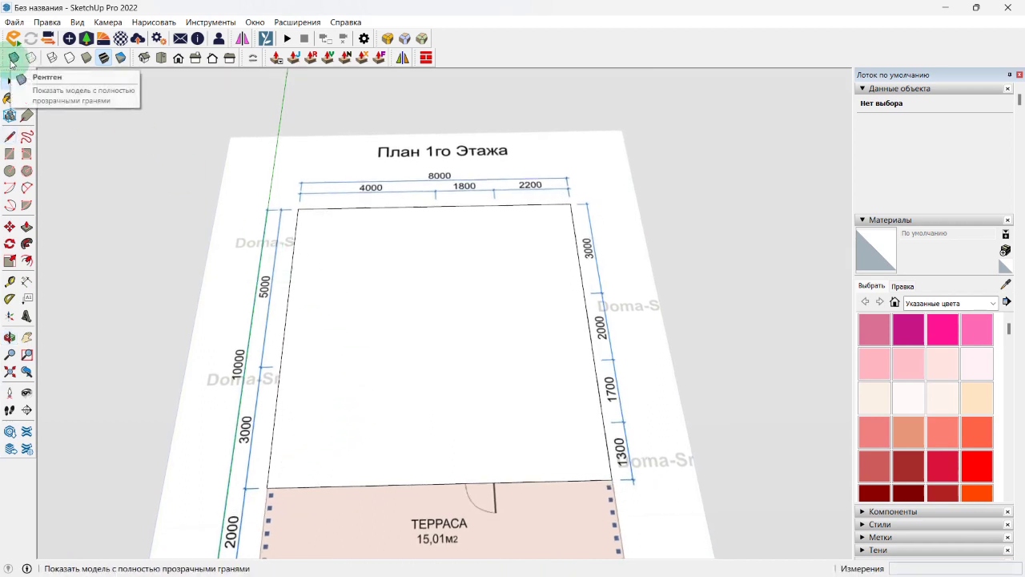
{"action": "left_click", "coordinate": [13, 59]}
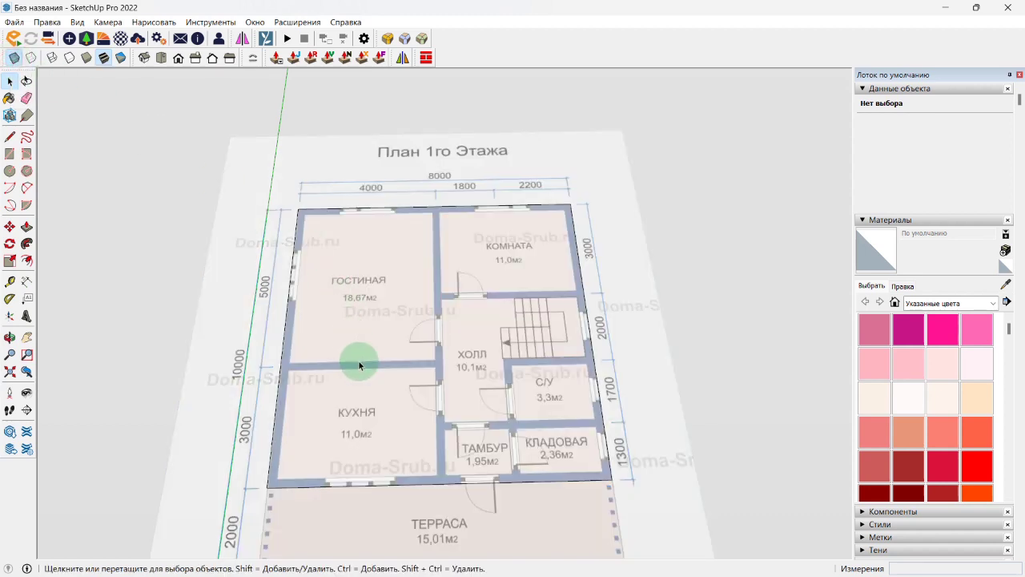
{"action": "middle_click_drag", "start_coordinate": [360, 361], "coordinate": [362, 364]}
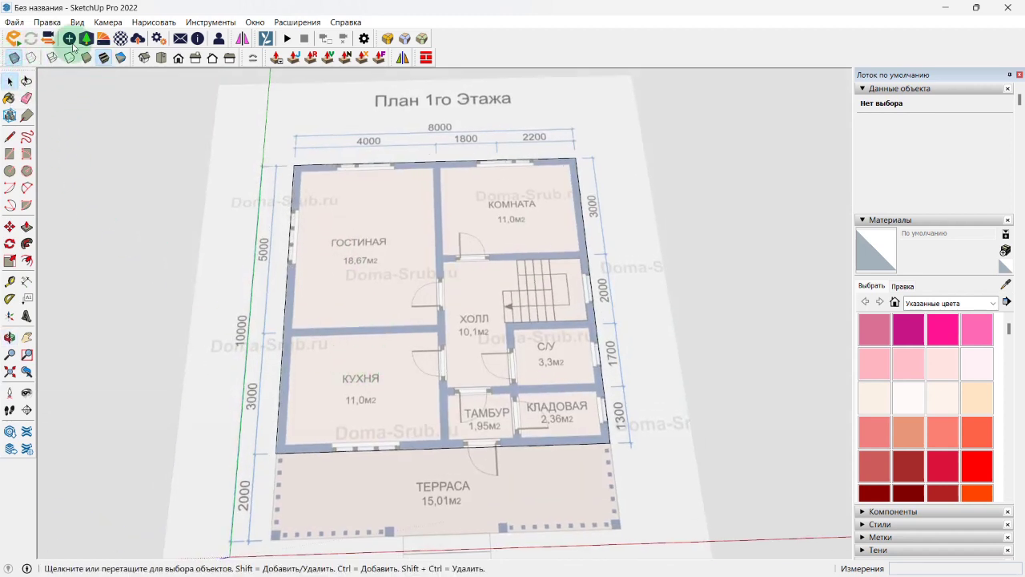
Step: Check in the list of toolbars that the Стили toolbar is enabled
{"action": "left_click", "coordinate": [80, 26]}
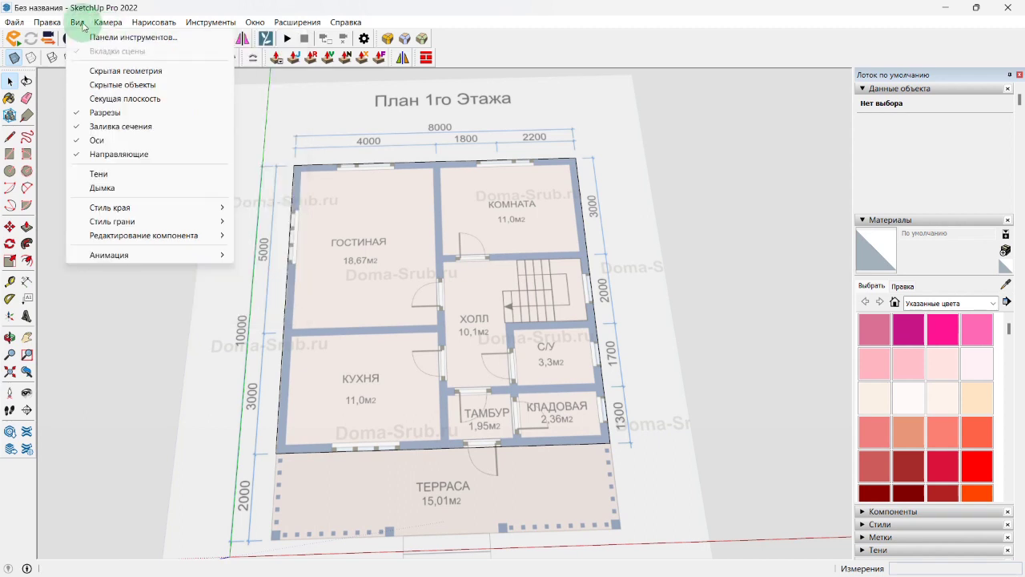
{"action": "left_click", "coordinate": [92, 37]}
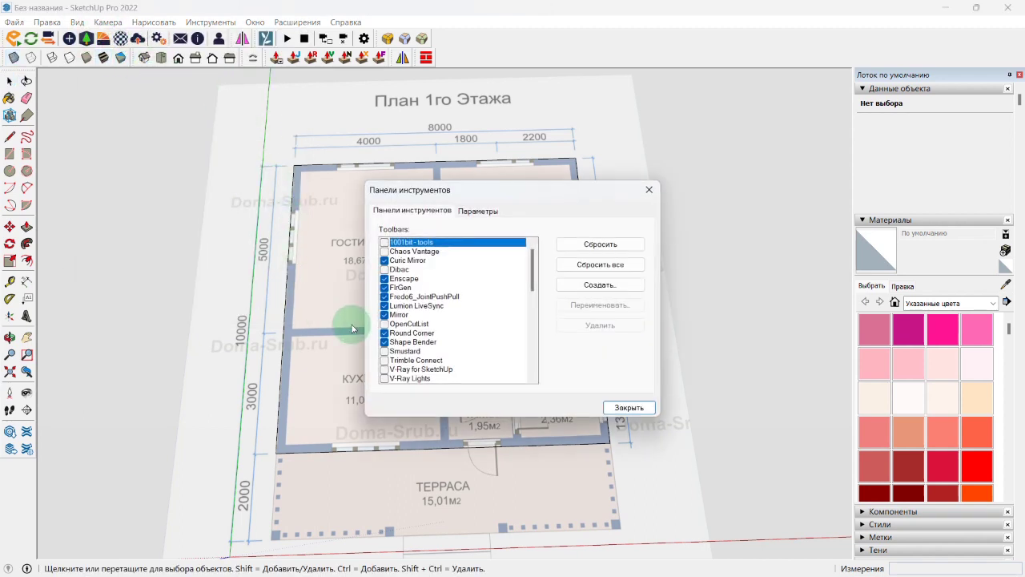
{"action": "scroll", "coordinate": [414, 266], "scroll_direction": "down", "scroll_amount": 6}
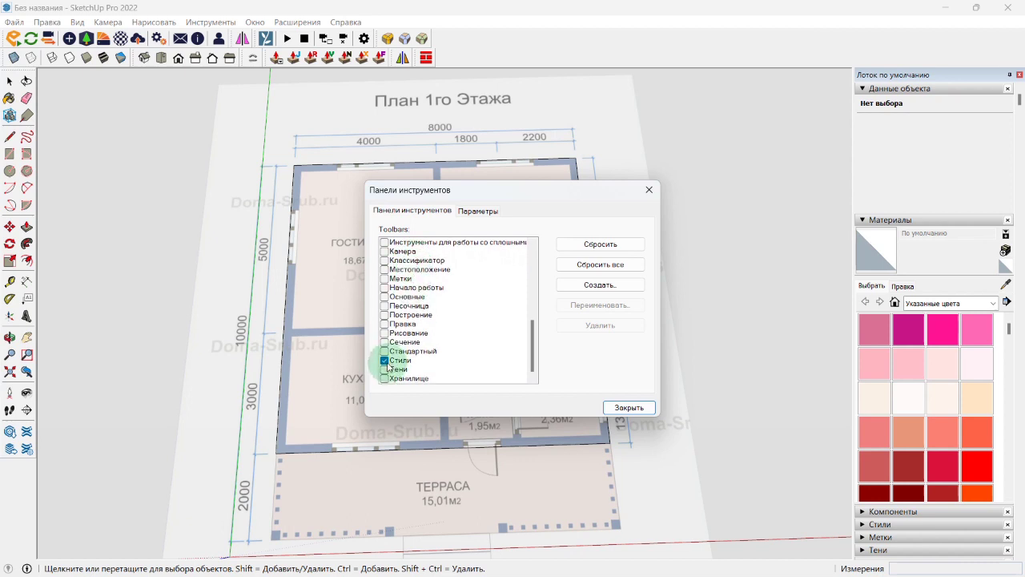
{"action": "left_click", "coordinate": [386, 362]}
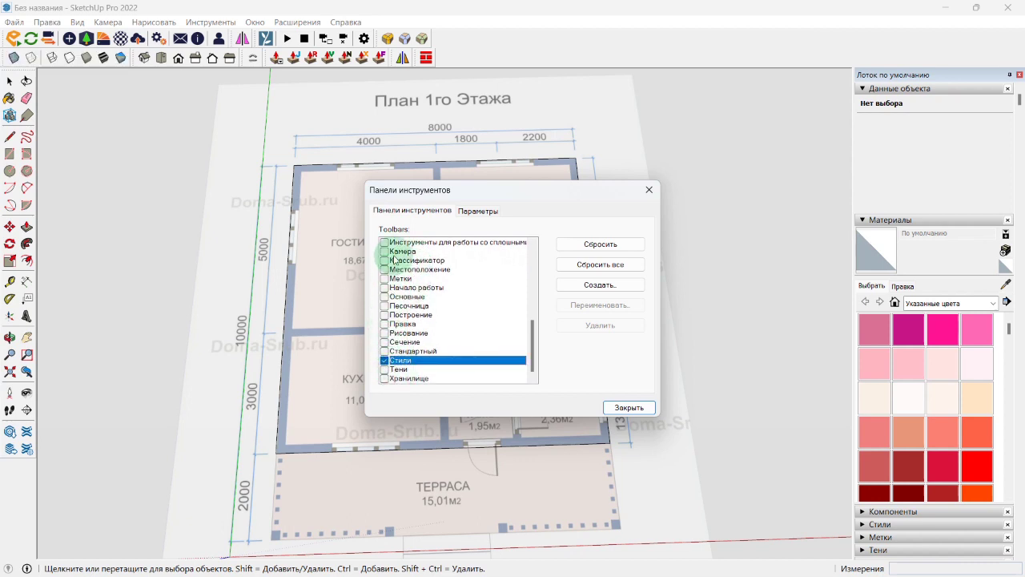
{"action": "scroll", "coordinate": [393, 365], "scroll_direction": "up", "scroll_amount": 10}
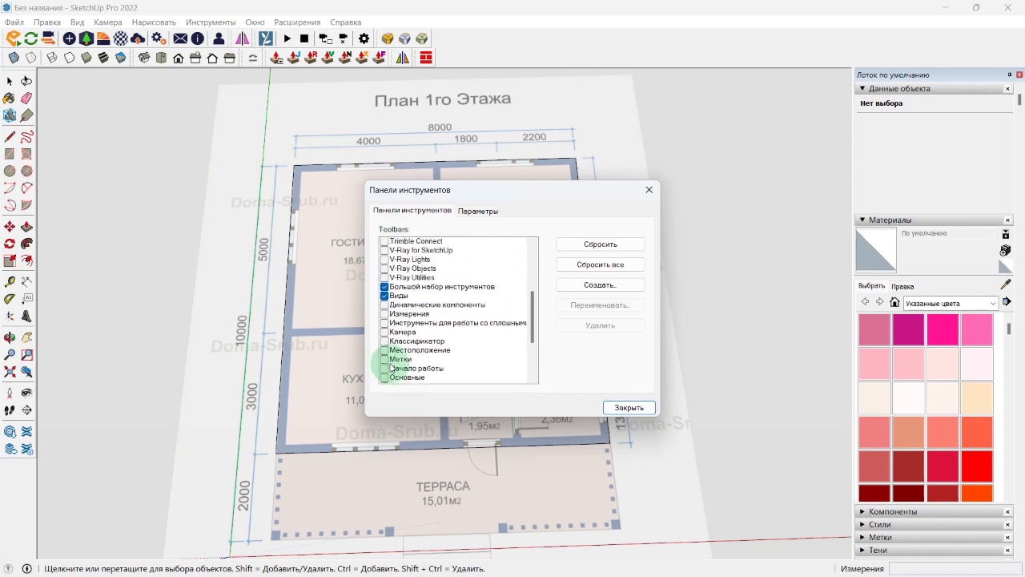
{"action": "scroll", "coordinate": [393, 364], "scroll_direction": "up", "scroll_amount": 1}
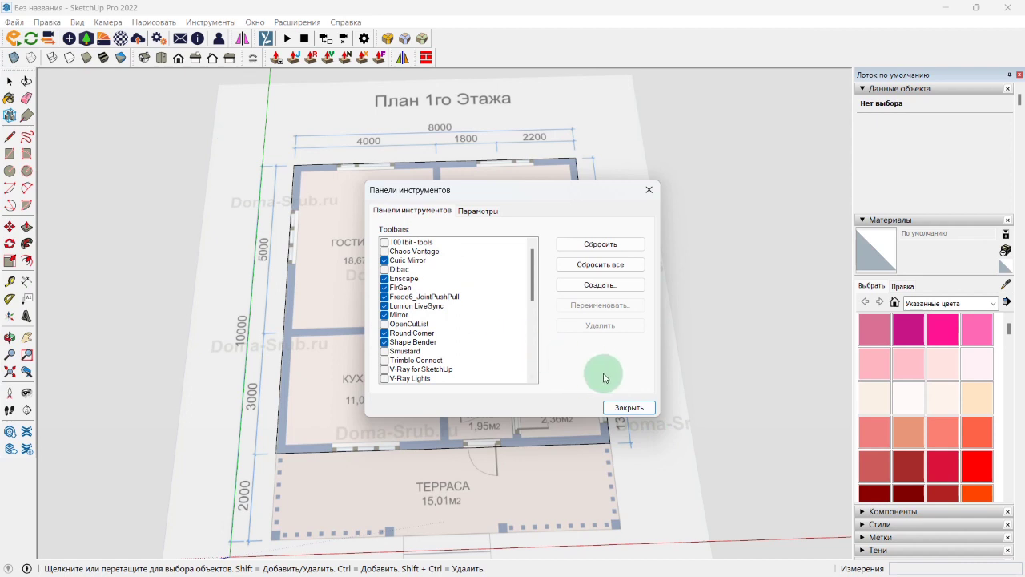
{"action": "left_click", "coordinate": [630, 407]}
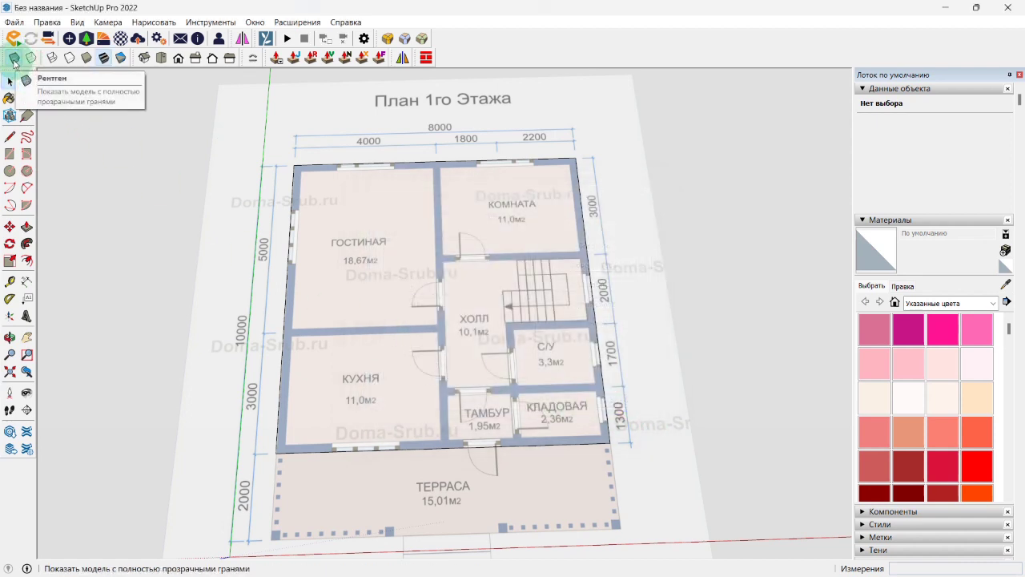
Step: Toggle the X-ray face display off and back on over the traced house outline
{"action": "left_click", "coordinate": [14, 61]}
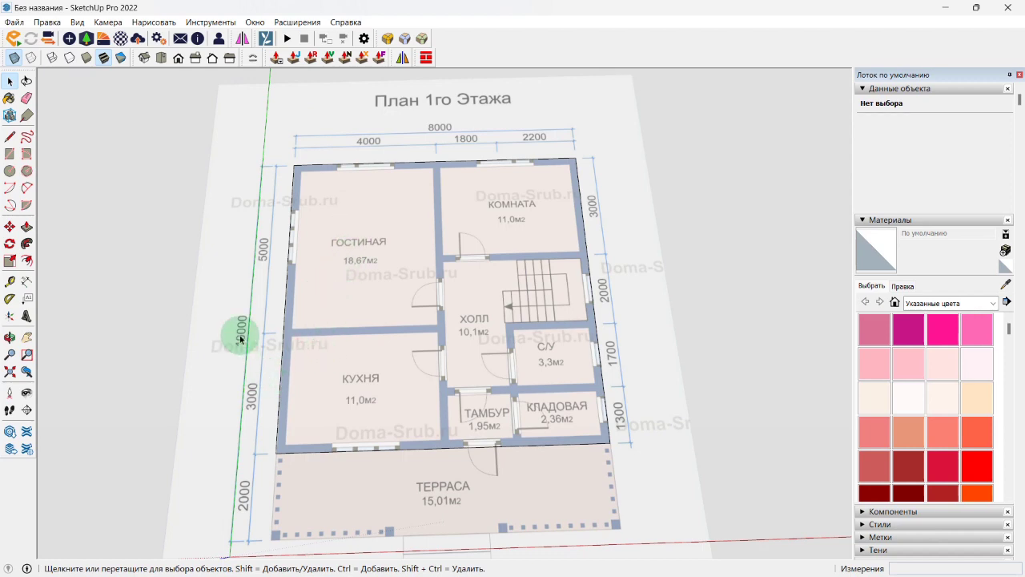
{"action": "middle_click_drag", "start_coordinate": [425, 188], "coordinate": [472, 199], "text": "shift"}
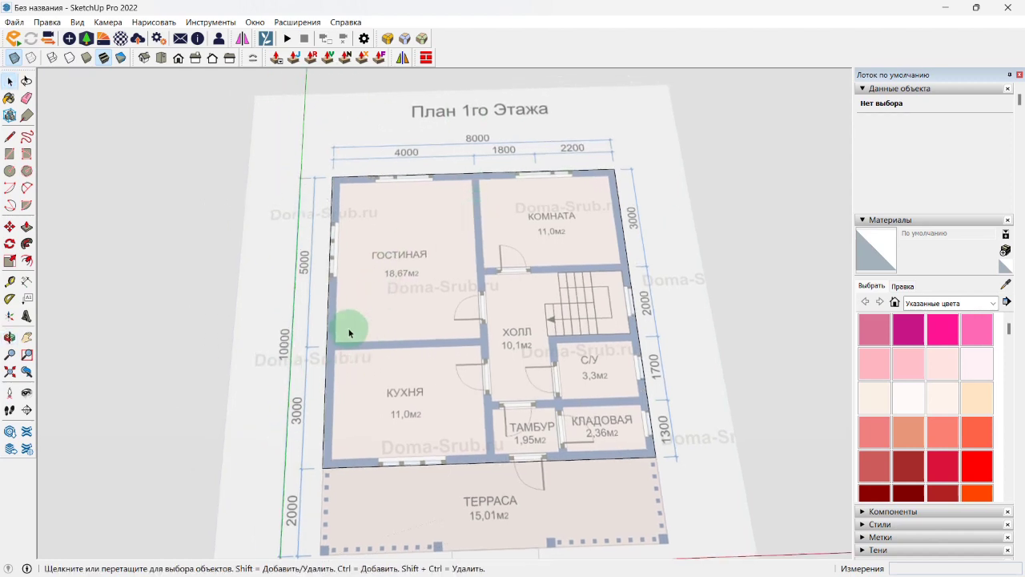
{"action": "scroll", "coordinate": [335, 168], "scroll_direction": "up", "scroll_amount": 6}
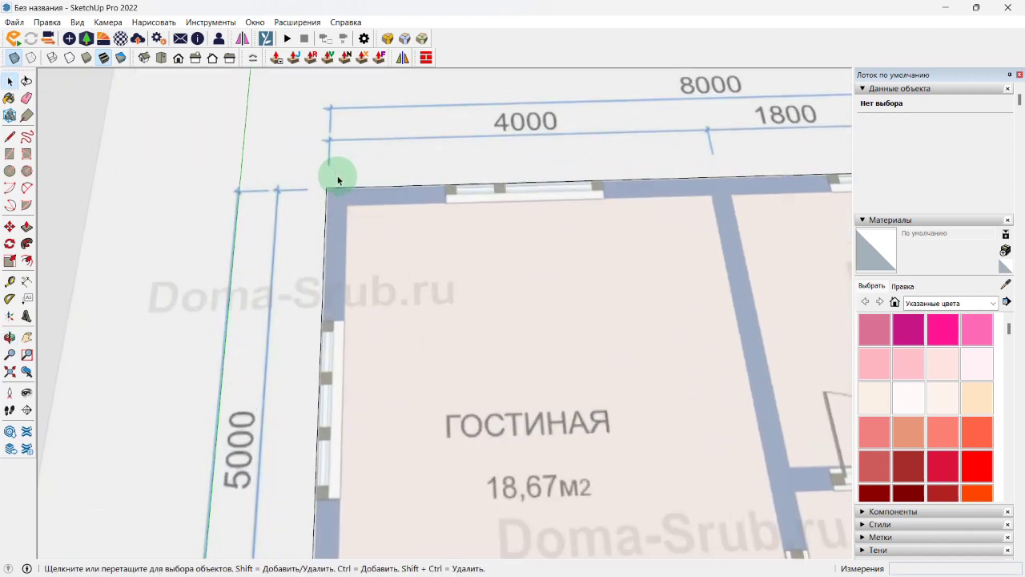
{"action": "key", "text": "k"}
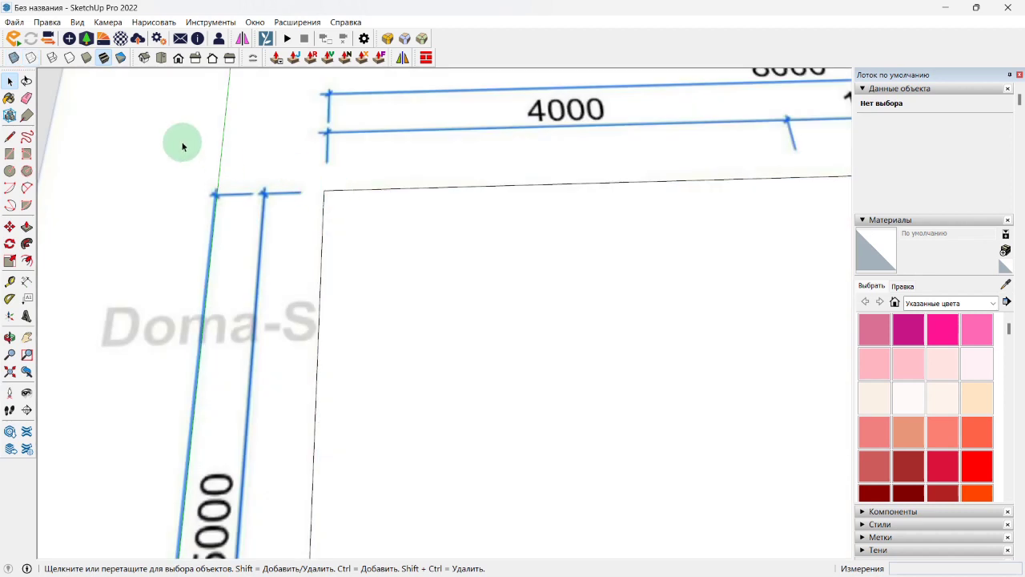
{"action": "left_click", "coordinate": [14, 56]}
Step: Measure the outer wall's thickness at the ГОСТИНАЯ outer corner with a trial line
{"action": "scroll", "coordinate": [351, 219], "scroll_direction": "up", "scroll_amount": 1}
{"action": "scroll", "coordinate": [350, 216], "scroll_direction": "up", "scroll_amount": 2}
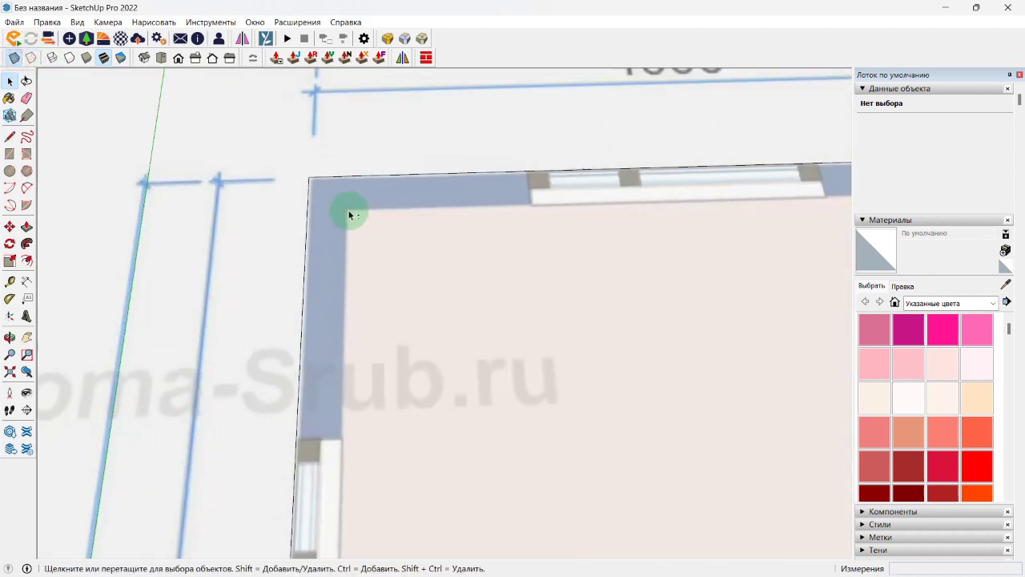
{"action": "middle_click_drag", "start_coordinate": [350, 216], "coordinate": [319, 299], "text": "shift"}
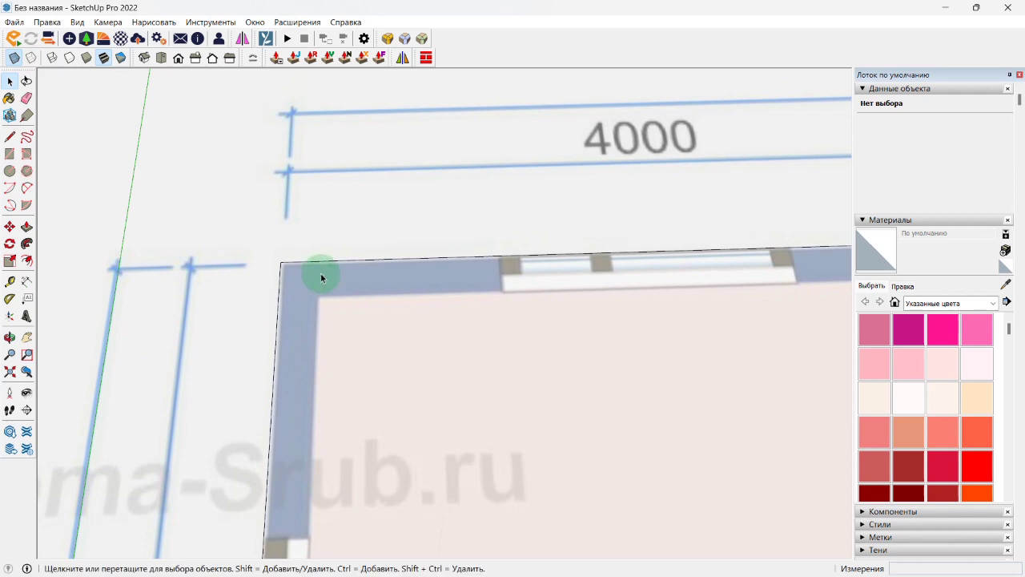
{"action": "key", "text": "l"}
{"action": "left_click", "coordinate": [278, 299]}
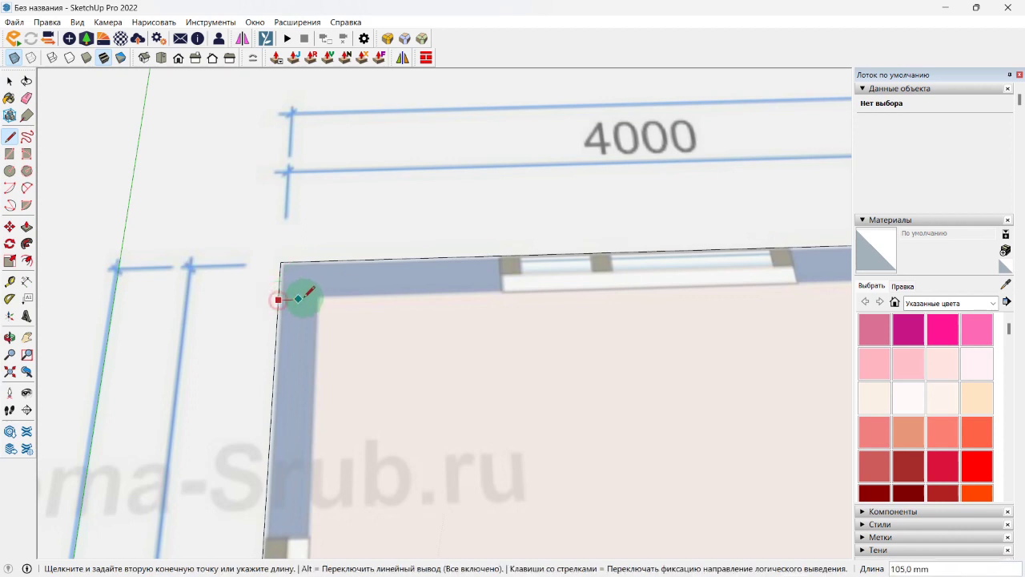
{"action": "scroll", "coordinate": [318, 298], "scroll_direction": "up", "scroll_amount": 3}
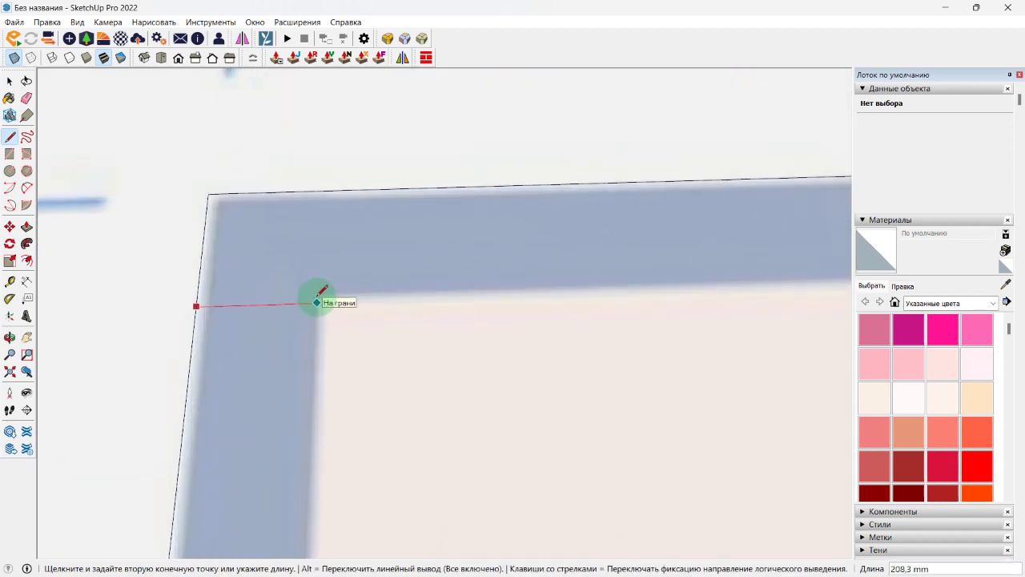
Step: Draw a 200 × 200 mm square inward from the outline's outer corner at ГОСТИНАЯ to mark the wall thickness
{"action": "key", "text": "r"}
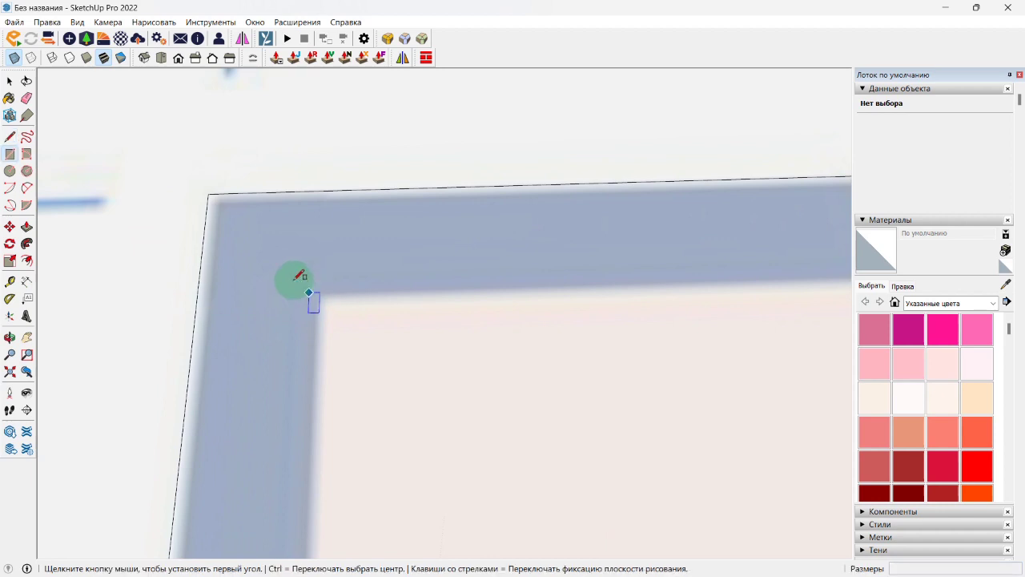
{"action": "left_click", "coordinate": [209, 193]}
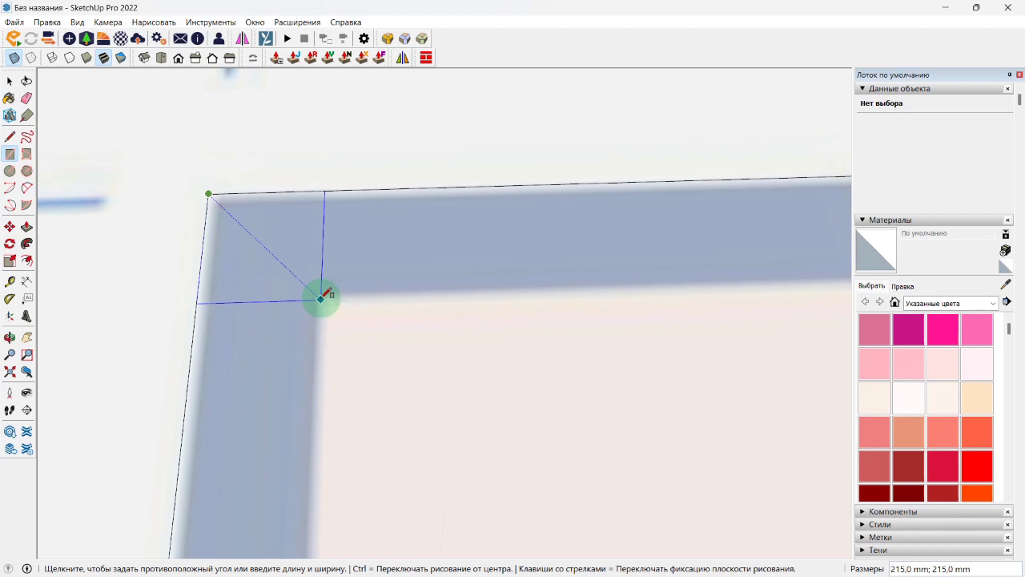
{"action": "key", "text": "ctrl"}
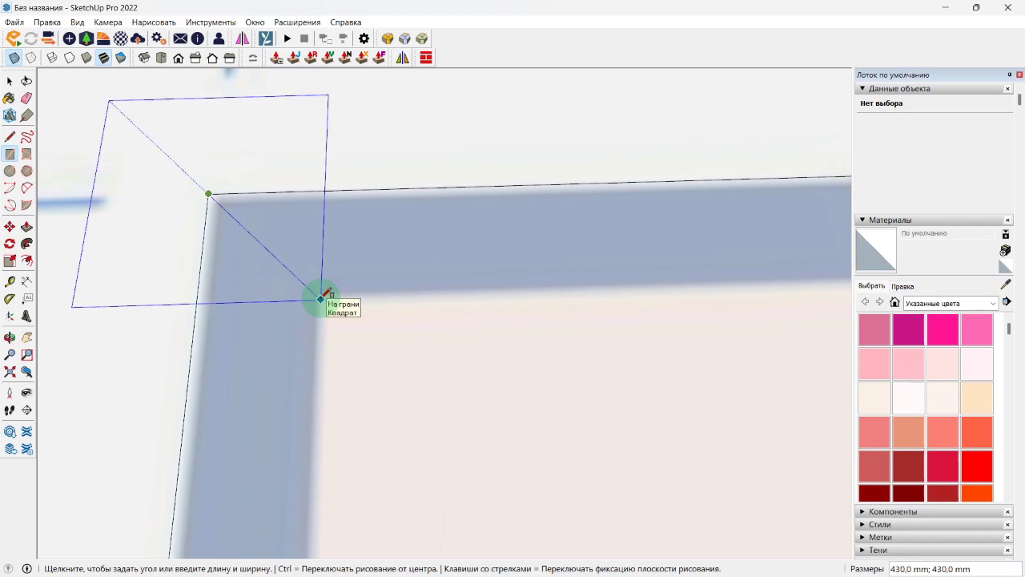
{"action": "key", "text": "ctrl"}
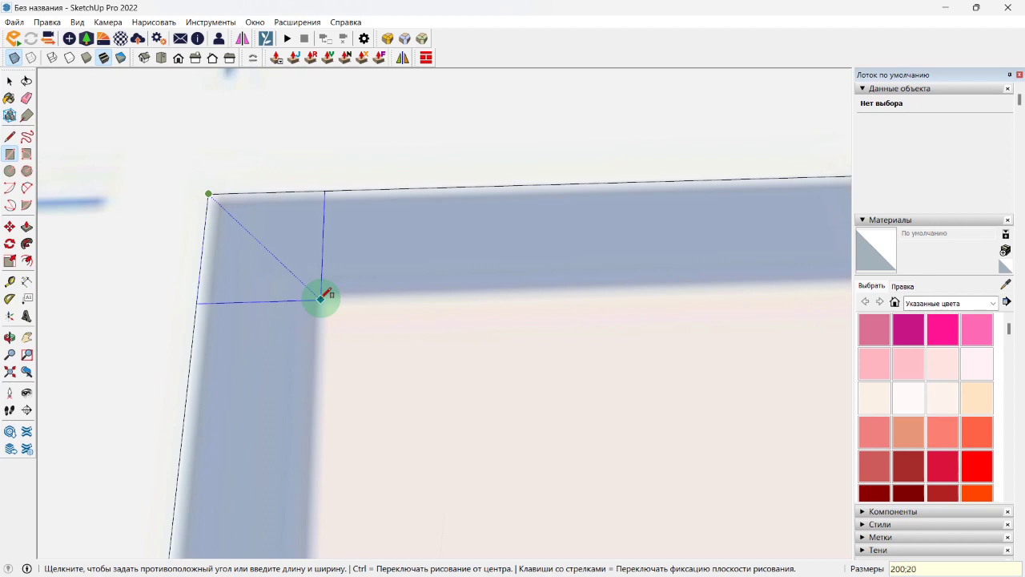
{"action": "left_click", "coordinate": [320, 299]}
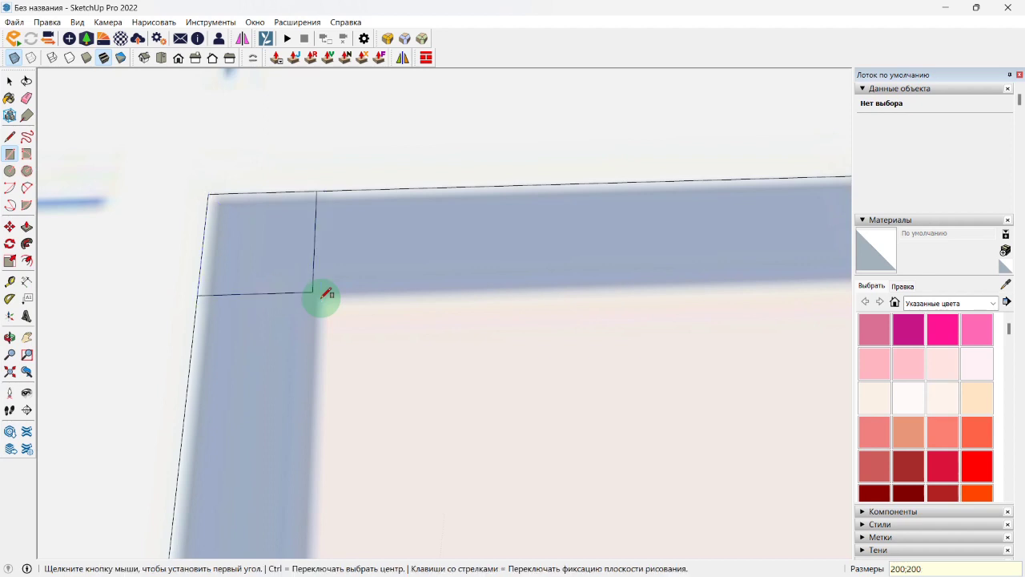
{"action": "key", "text": "space"}
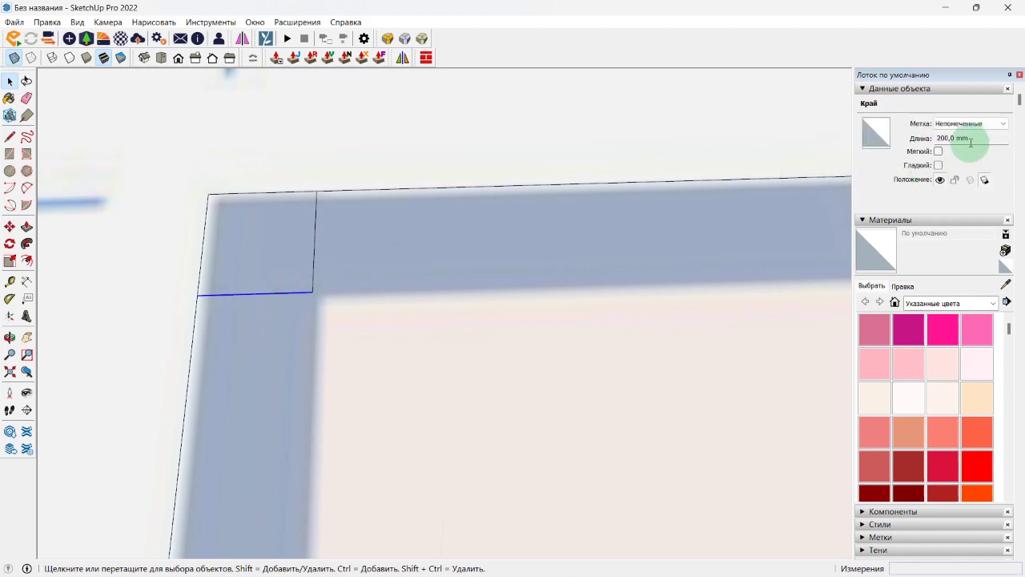
Step: Trace the ГОСТИНАЯ inner wall from the square's inner corner: about 1003 mm to the window, 1619 mm across it, and 1078 mm to the КОМНАТА partition
{"action": "scroll", "coordinate": [398, 300], "scroll_direction": "down", "scroll_amount": 3}
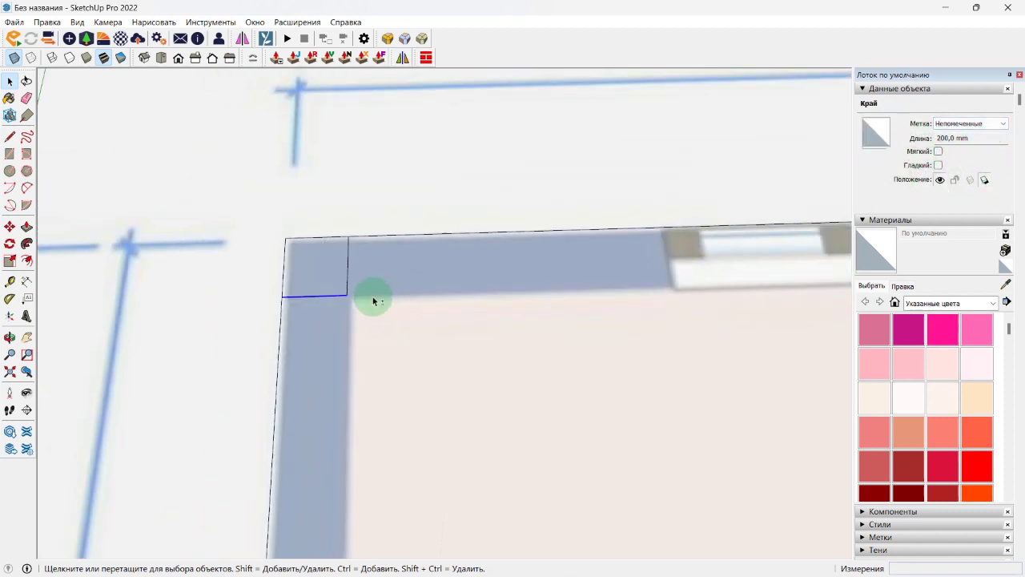
{"action": "scroll", "coordinate": [373, 299], "scroll_direction": "up", "scroll_amount": 3}
{"action": "scroll", "coordinate": [319, 218], "scroll_direction": "down", "scroll_amount": 3}
{"action": "key", "text": "l"}
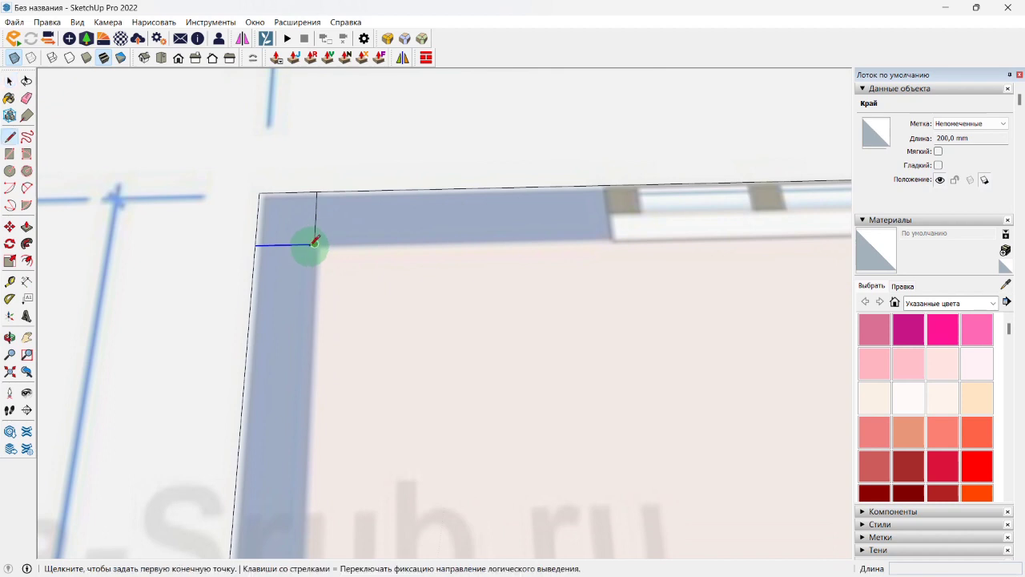
{"action": "left_click", "coordinate": [314, 244]}
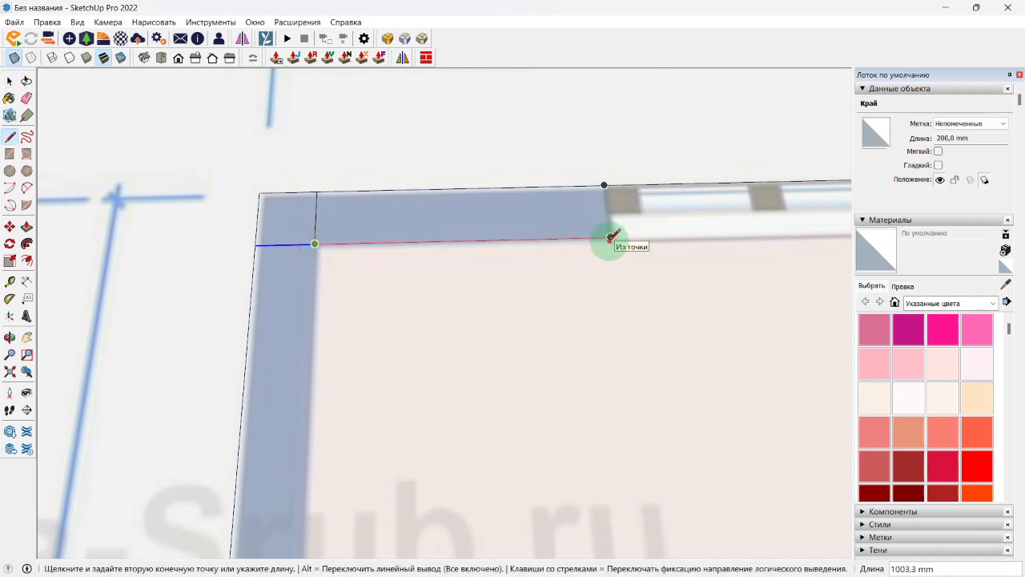
{"action": "scroll", "coordinate": [561, 228], "scroll_direction": "up", "scroll_amount": 5}
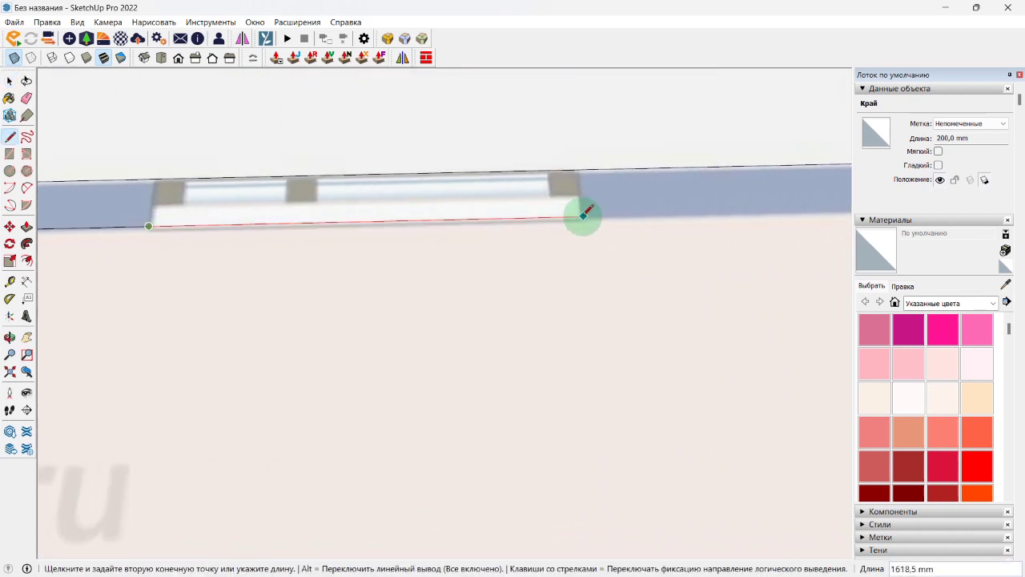
{"action": "middle_click_drag", "start_coordinate": [579, 165], "coordinate": [556, 206]}
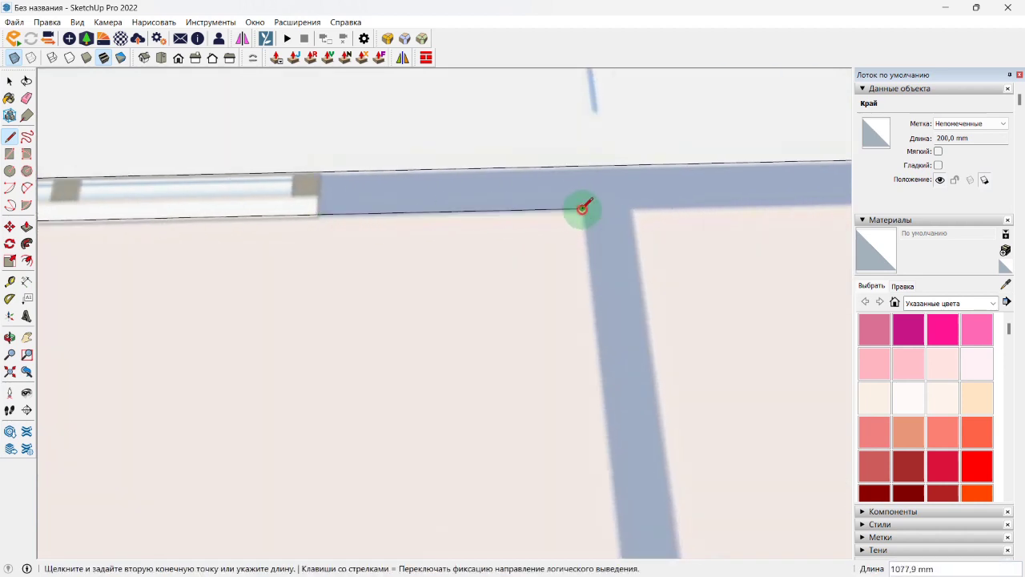
{"action": "left_click", "coordinate": [582, 208]}
Step: Trace the ГОСТИНАЯ side of the partition about 3357 mm to the ХОЛЛ door, across the doorway, and about 365 mm to the room's corner
{"action": "scroll", "coordinate": [585, 241], "scroll_direction": "down", "scroll_amount": 5}
{"action": "scroll", "coordinate": [553, 241], "scroll_direction": "down", "scroll_amount": 2}
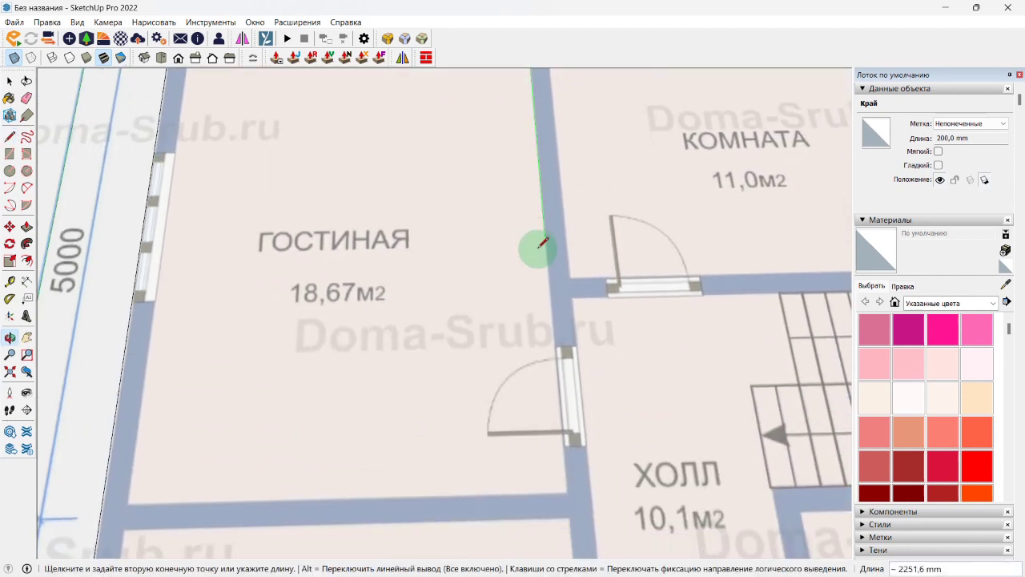
{"action": "scroll", "coordinate": [550, 331], "scroll_direction": "up", "scroll_amount": 3}
{"action": "left_click", "coordinate": [558, 358]}
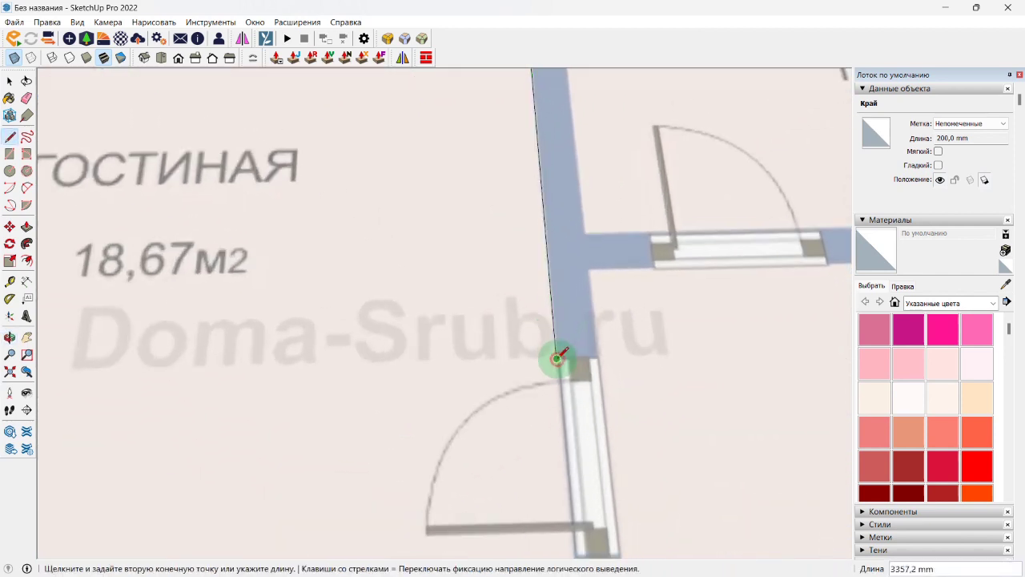
{"action": "middle_click_drag", "start_coordinate": [556, 354], "coordinate": [531, 231], "text": "shift"}
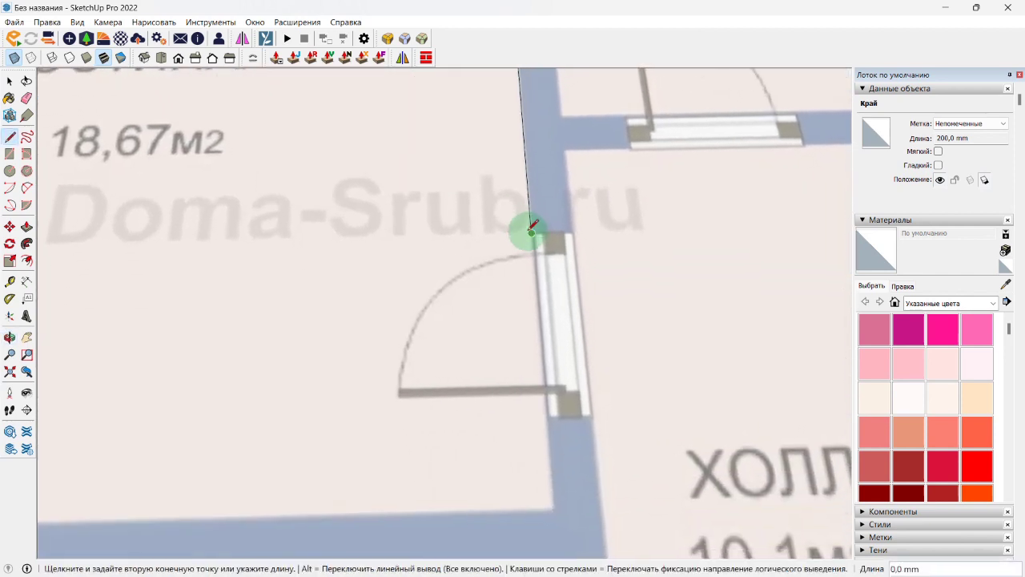
{"action": "left_click", "coordinate": [546, 419]}
{"action": "middle_click_drag", "start_coordinate": [548, 417], "coordinate": [547, 332], "text": "shift"}
{"action": "scroll", "coordinate": [546, 332], "scroll_direction": "down", "scroll_amount": 1}
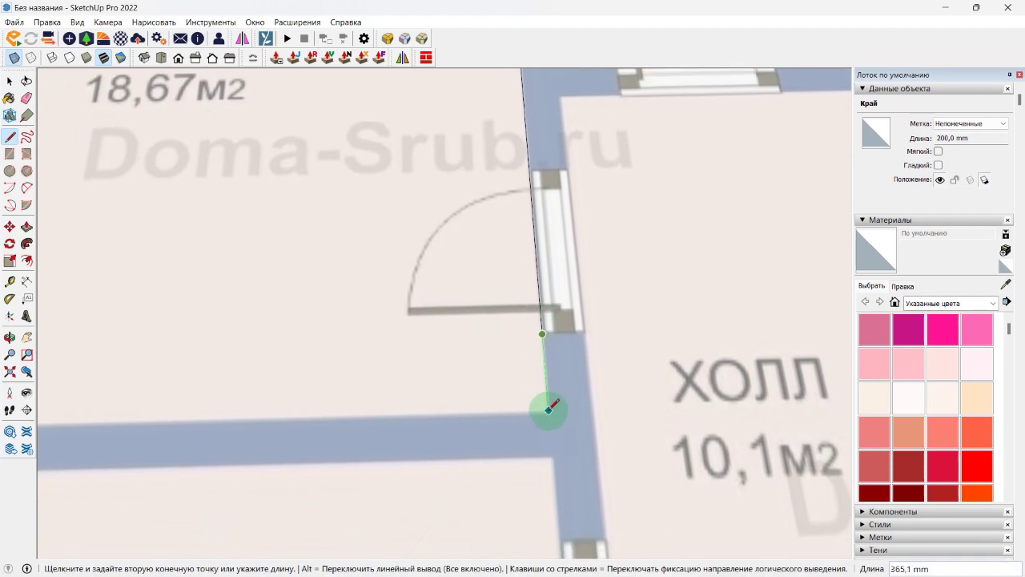
{"action": "left_click", "coordinate": [549, 411]}
Step: Trace the ГОСТИНАЯ side of the КУХНЯ partition about 3701 mm to the outer wall, aligned with the 200 mm square's inner corner
{"action": "middle_click_drag", "start_coordinate": [469, 400], "coordinate": [659, 383], "text": "shift"}
{"action": "middle_click_drag", "start_coordinate": [372, 393], "coordinate": [465, 389], "text": "shift"}
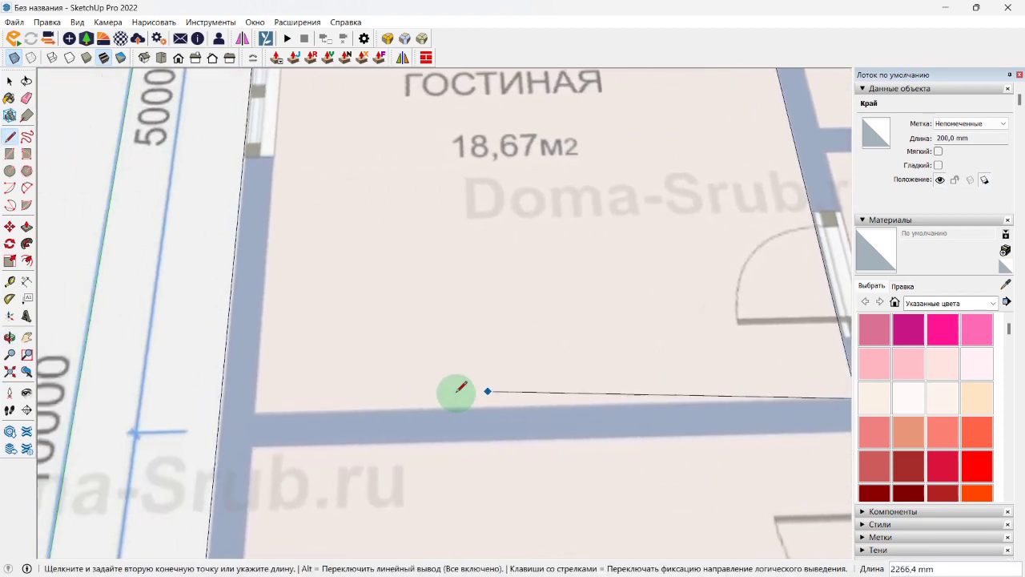
{"action": "scroll", "coordinate": [259, 407], "scroll_direction": "down", "scroll_amount": 3}
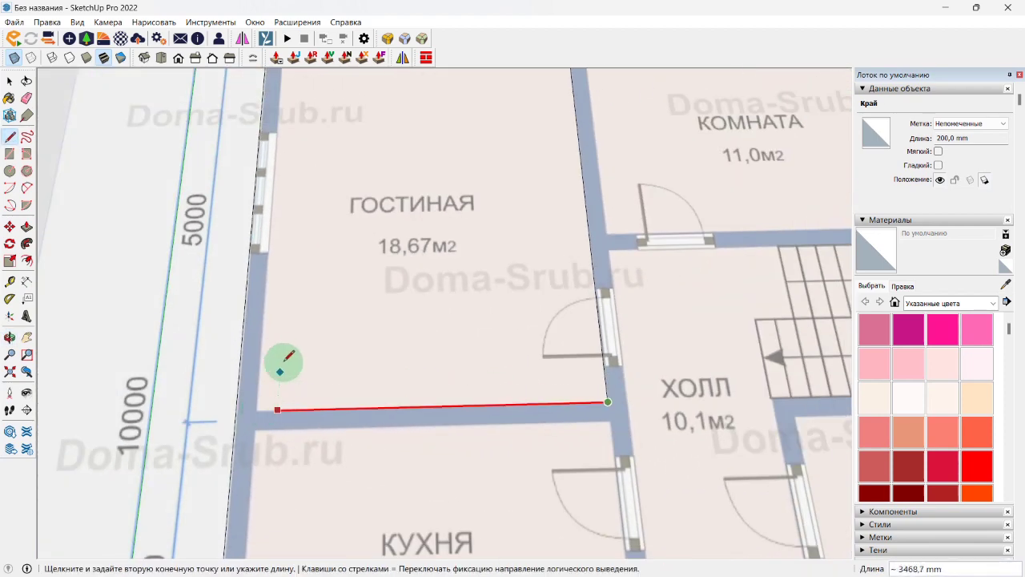
{"action": "middle_click_drag", "start_coordinate": [286, 359], "coordinate": [354, 398], "text": "shift"}
{"action": "left_click", "coordinate": [323, 101]}
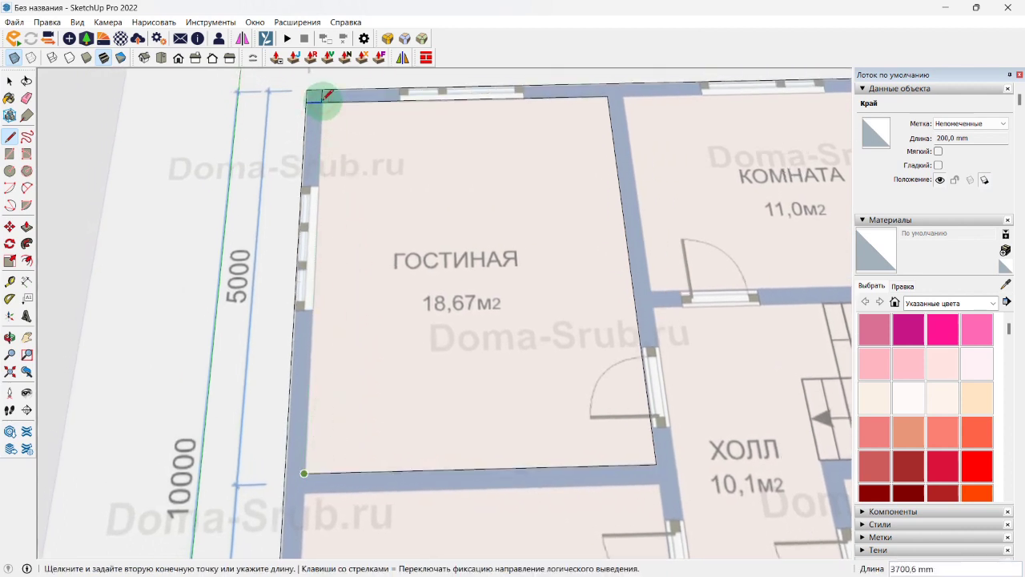
Step: Close the ГОСТИНАЯ outline along the outer window wall with a line about 4632 mm long ending at the 200 mm square's inner corner
{"action": "scroll", "coordinate": [313, 311], "scroll_direction": "up", "scroll_amount": 4}
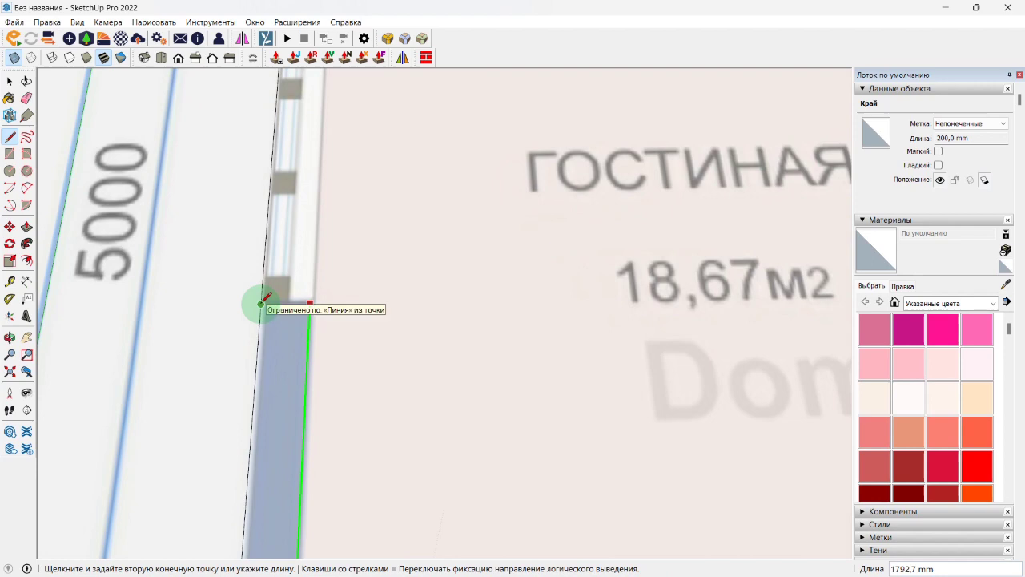
{"action": "scroll", "coordinate": [262, 304], "scroll_direction": "up", "scroll_amount": 2}
{"action": "scroll", "coordinate": [262, 305], "scroll_direction": "up", "scroll_amount": 1}
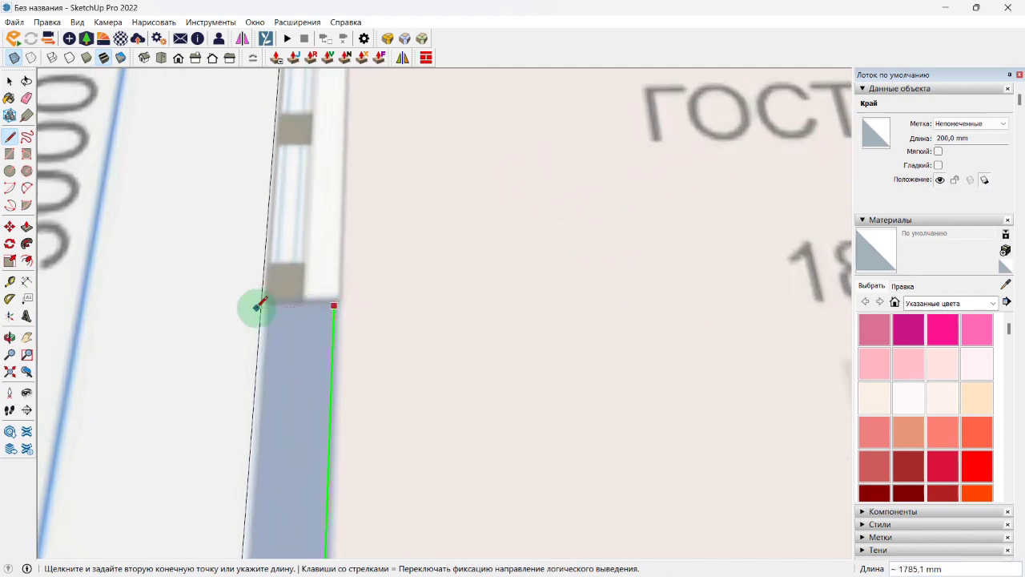
{"action": "scroll", "coordinate": [297, 305], "scroll_direction": "down", "scroll_amount": 7}
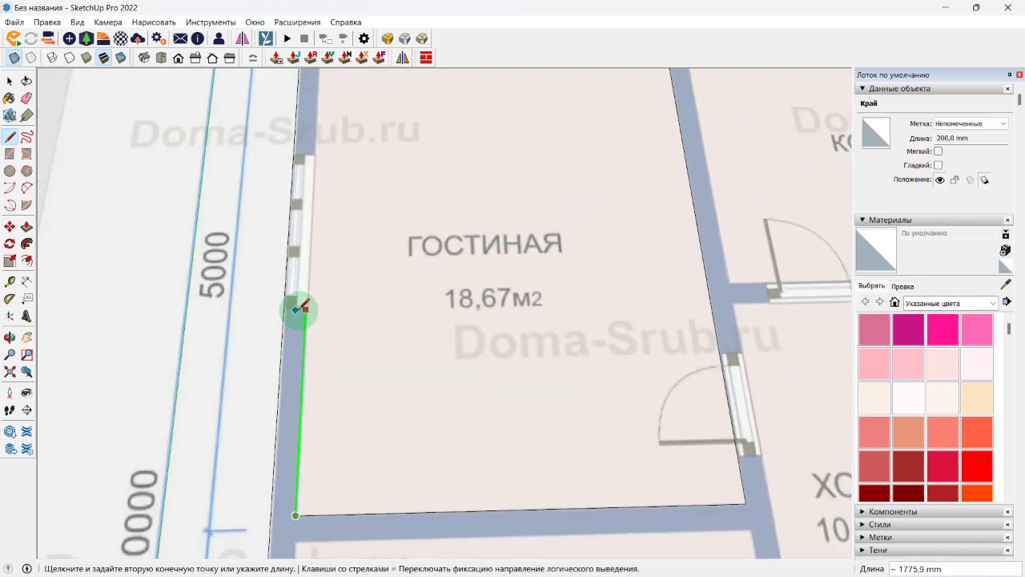
{"action": "middle_click_drag", "start_coordinate": [297, 306], "coordinate": [336, 320], "text": "shift"}
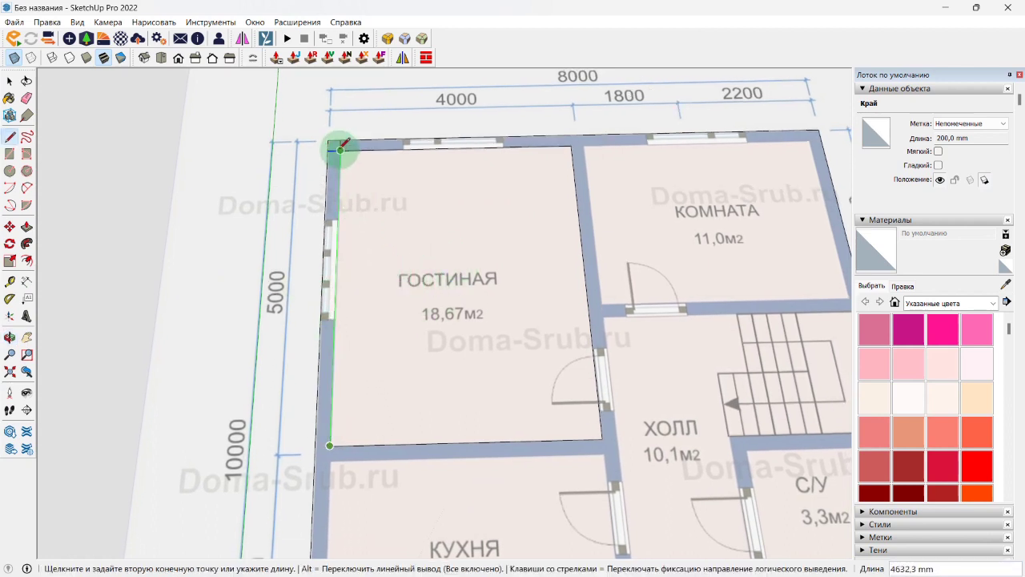
{"action": "scroll", "coordinate": [341, 149], "scroll_direction": "up", "scroll_amount": 3}
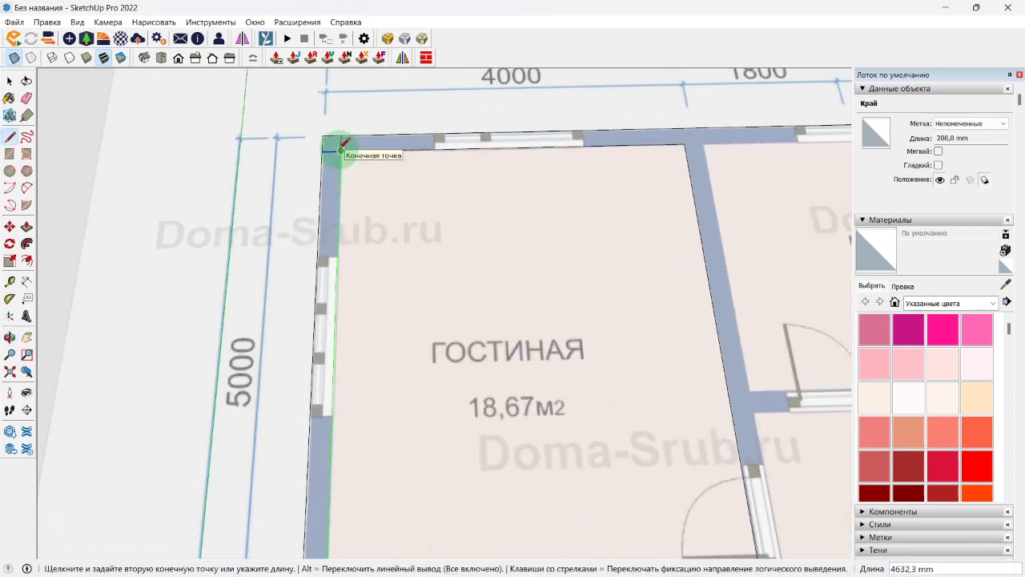
{"action": "left_click", "coordinate": [340, 150]}
Step: Select the ГОСТИНАЯ face and the remaining house face in turn to check that they are separate
{"action": "scroll", "coordinate": [395, 206], "scroll_direction": "down", "scroll_amount": 4}
{"action": "middle_click_drag", "start_coordinate": [395, 206], "coordinate": [541, 250], "text": "shift"}
{"action": "key", "text": "space"}
{"action": "left_click", "coordinate": [412, 229]}
{"action": "left_click", "coordinate": [559, 261]}
{"action": "middle_click_drag", "start_coordinate": [360, 290], "coordinate": [393, 313]}
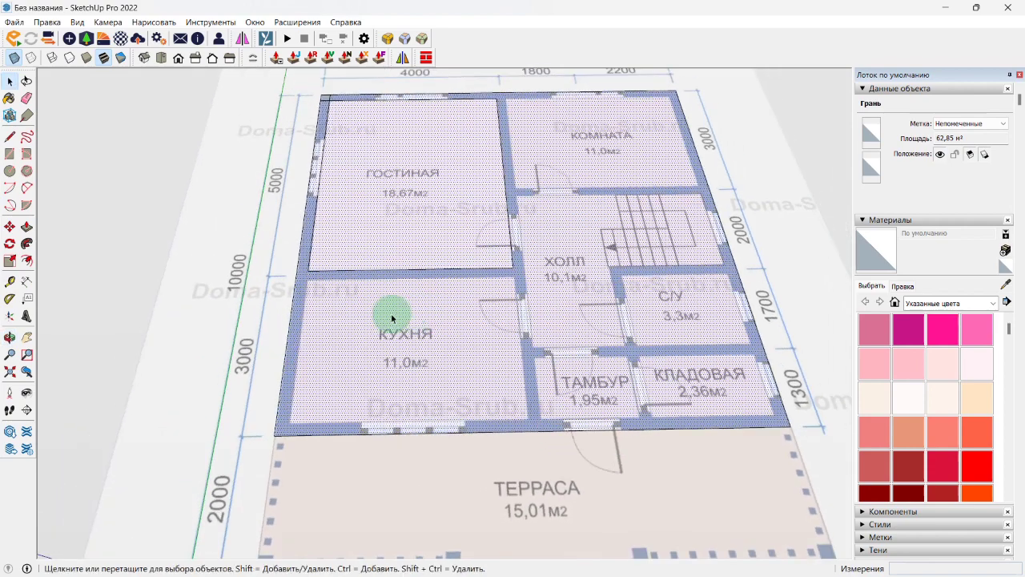
Step: Draw a 200 mm line across the partition from ГОСТИНАЯ's corner, and trace the partition's КУХНЯ side until aligned with ГОСТИНАЯ's opposite corner
{"action": "scroll", "coordinate": [319, 288], "scroll_direction": "up", "scroll_amount": 2}
{"action": "scroll", "coordinate": [319, 288], "scroll_direction": "up", "scroll_amount": 2}
{"action": "key", "text": "l"}
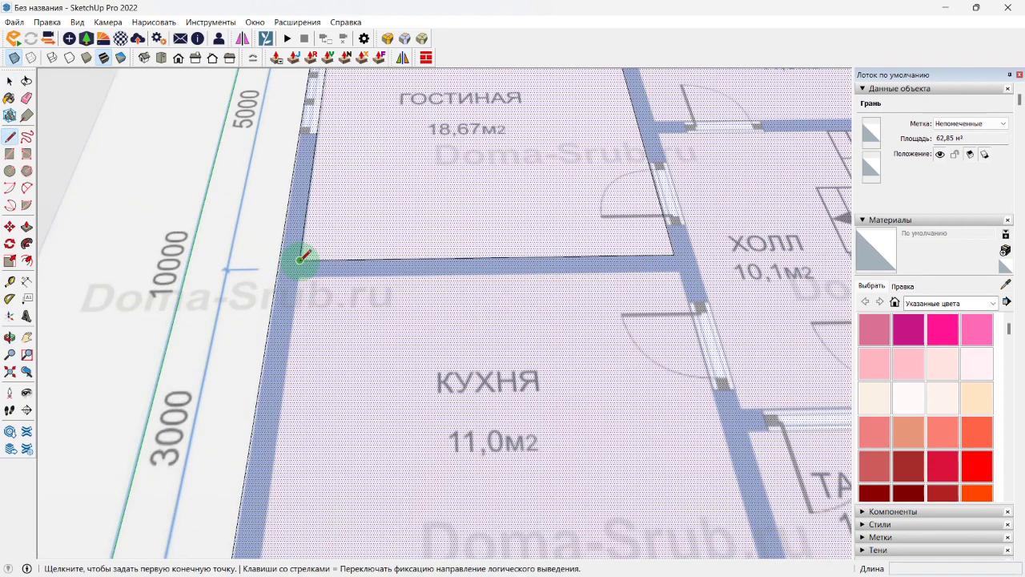
{"action": "scroll", "coordinate": [300, 259], "scroll_direction": "up", "scroll_amount": 3}
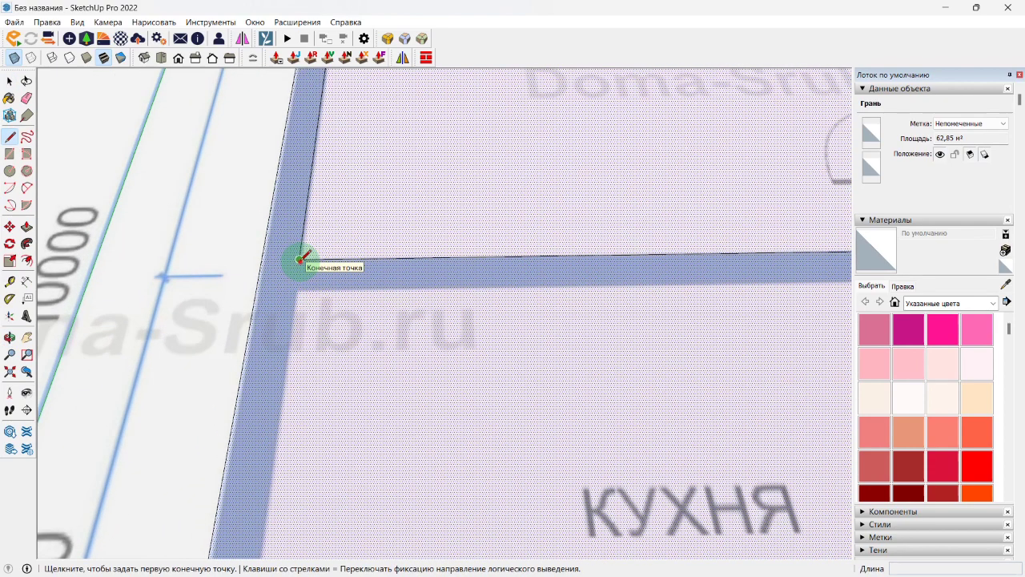
{"action": "left_click", "coordinate": [301, 258]}
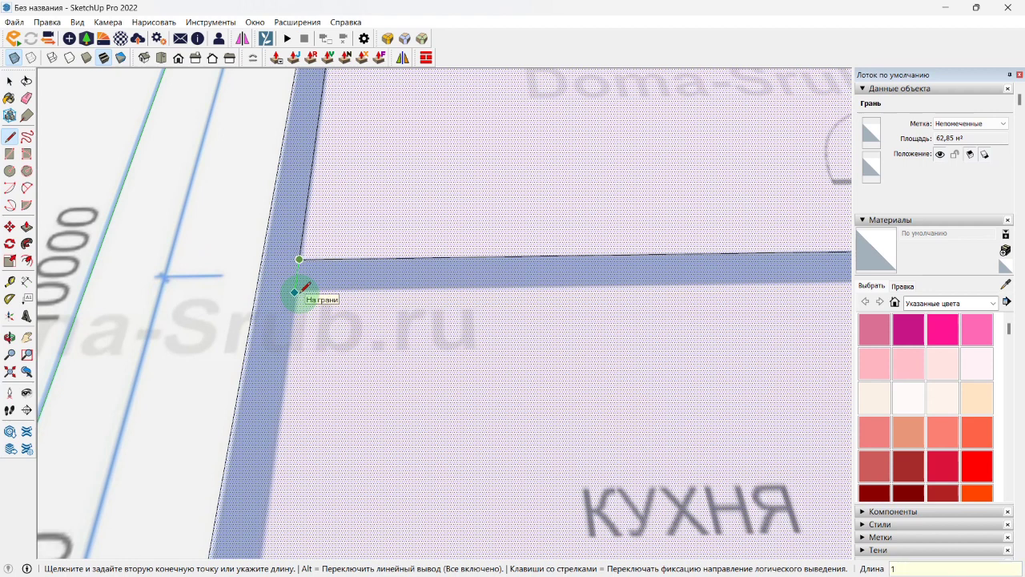
{"action": "key", "text": "Return"}
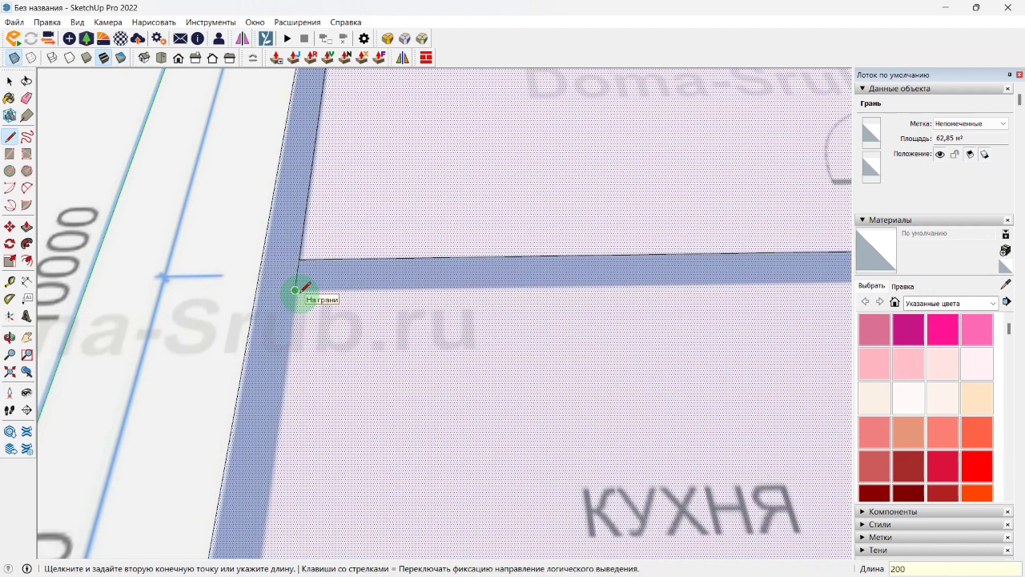
{"action": "scroll", "coordinate": [296, 290], "scroll_direction": "down", "scroll_amount": 2}
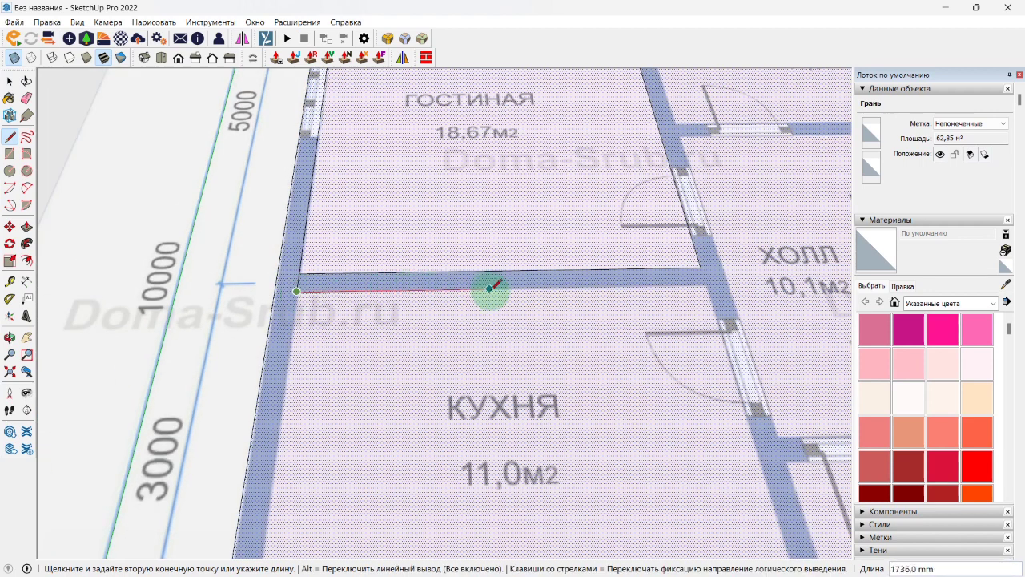
{"action": "left_click", "coordinate": [703, 276]}
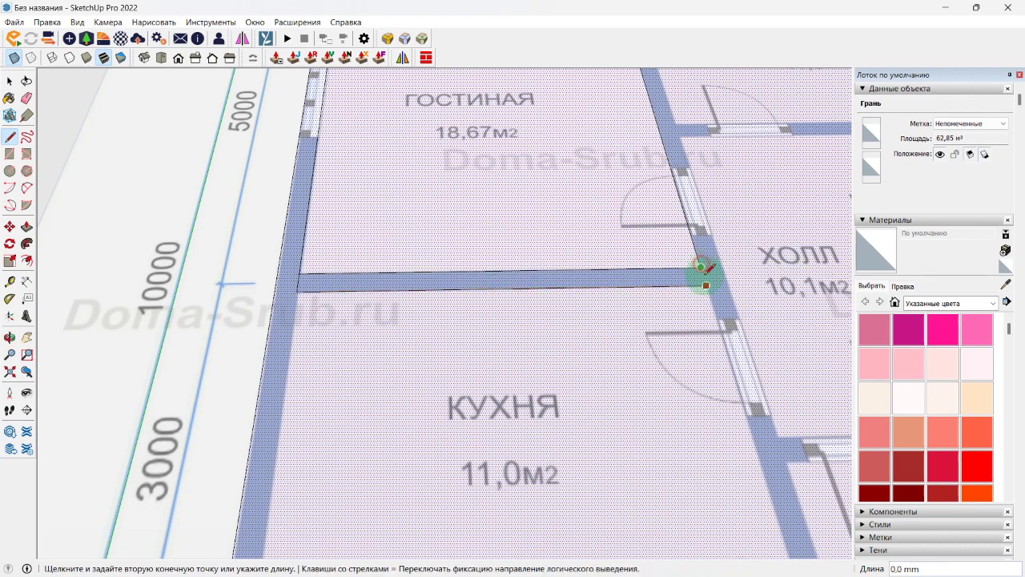
Step: Trace the КУХНЯ side of the ХОЛЛ partition about 353 mm to the door, about 902 mm across it, and on to the outer outline
{"action": "middle_click_drag", "start_coordinate": [702, 276], "coordinate": [646, 256]}
{"action": "scroll", "coordinate": [645, 260], "scroll_direction": "up", "scroll_amount": 5}
{"action": "left_click", "coordinate": [618, 195]}
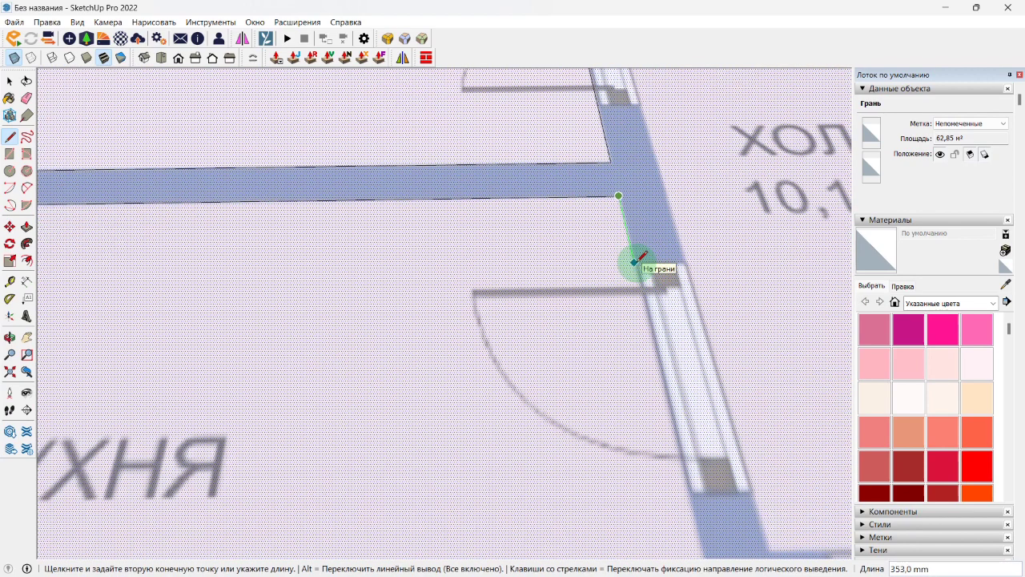
{"action": "scroll", "coordinate": [646, 279], "scroll_direction": "down", "scroll_amount": 2}
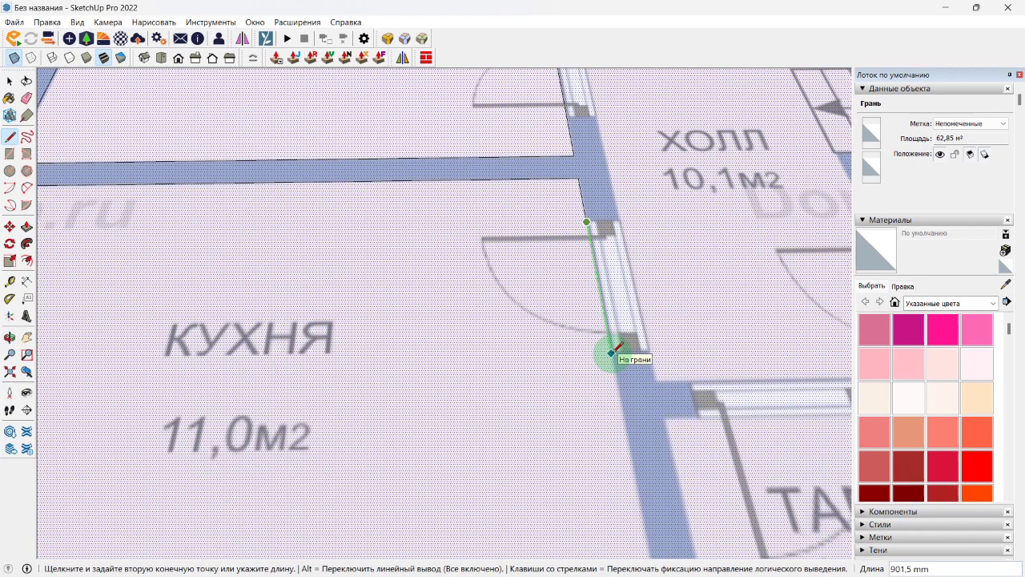
{"action": "scroll", "coordinate": [614, 349], "scroll_direction": "down", "scroll_amount": 3}
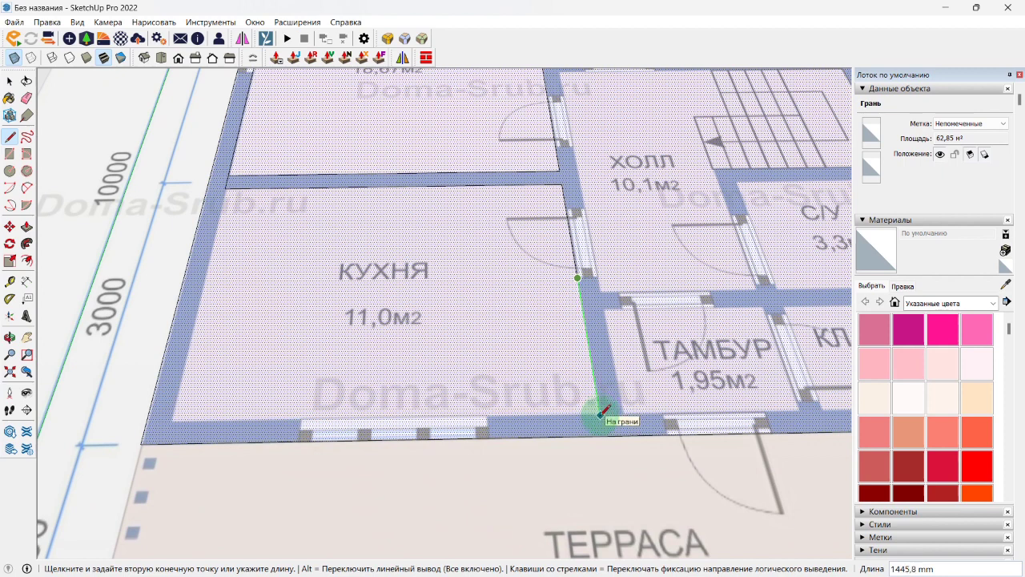
{"action": "left_click", "coordinate": [602, 431]}
Step: Mark the outer wall's thickness with a 200 mm line from the outline back along the КУХНЯ–ТАМБУР partition
{"action": "scroll", "coordinate": [602, 432], "scroll_direction": "up", "scroll_amount": 3}
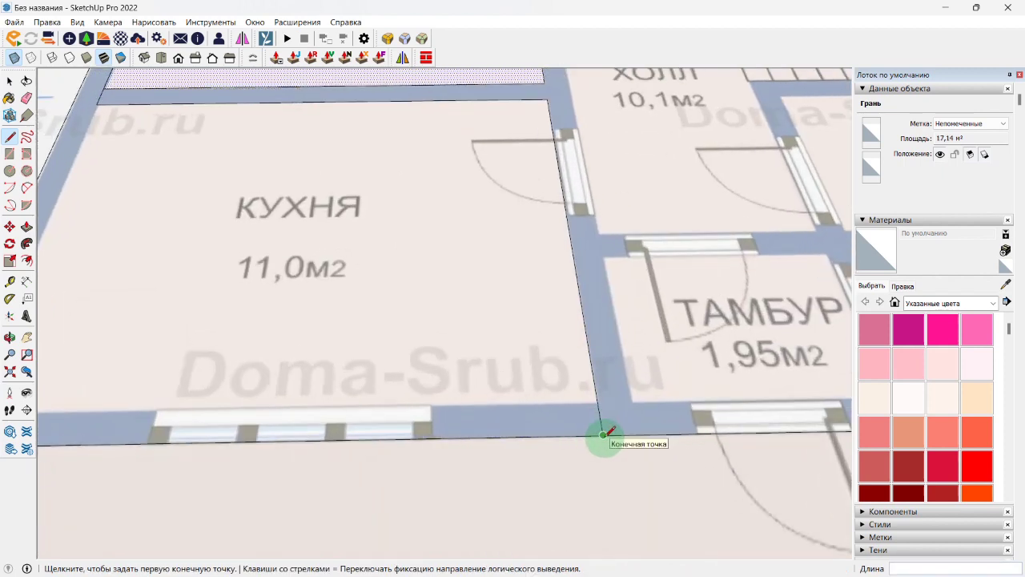
{"action": "left_click", "coordinate": [603, 434]}
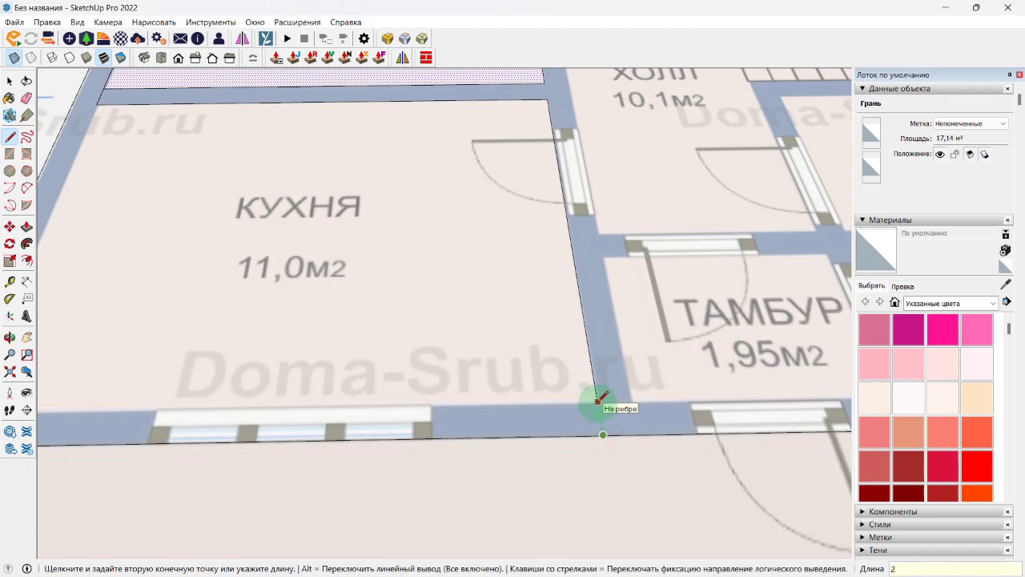
{"action": "key", "text": "Return"}
{"action": "left_click", "coordinate": [598, 403]}
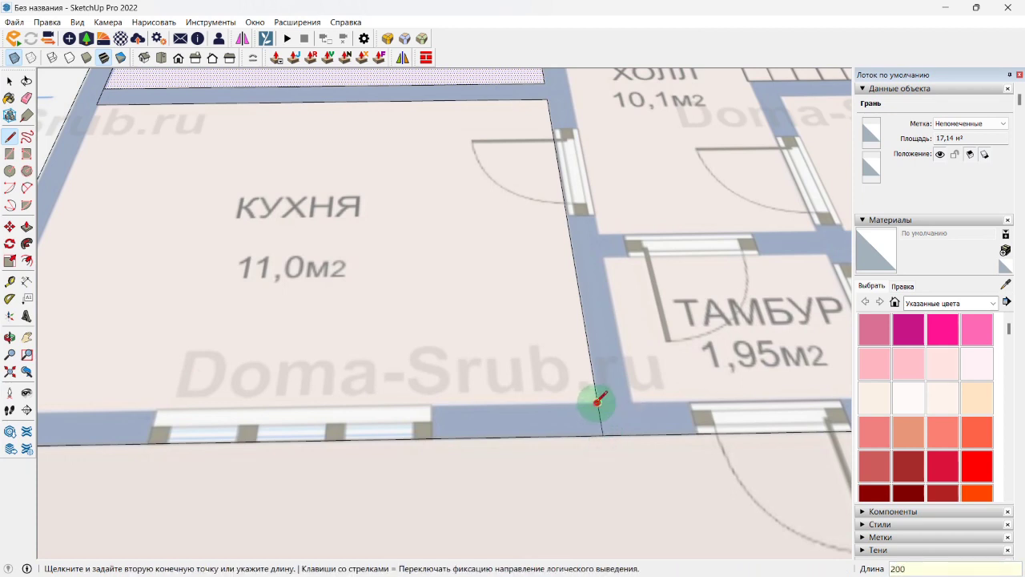
Step: Trace КУХНЯ's inner face along the ТЕРРАСА wall, and close the room with a line about 2693 mm long to the ГОСТИНАЯ partition's corner
{"action": "key", "text": "Right"}
{"action": "scroll", "coordinate": [430, 405], "scroll_direction": "down", "scroll_amount": 1}
{"action": "middle_click_drag", "start_coordinate": [430, 406], "coordinate": [609, 400], "text": "shift"}
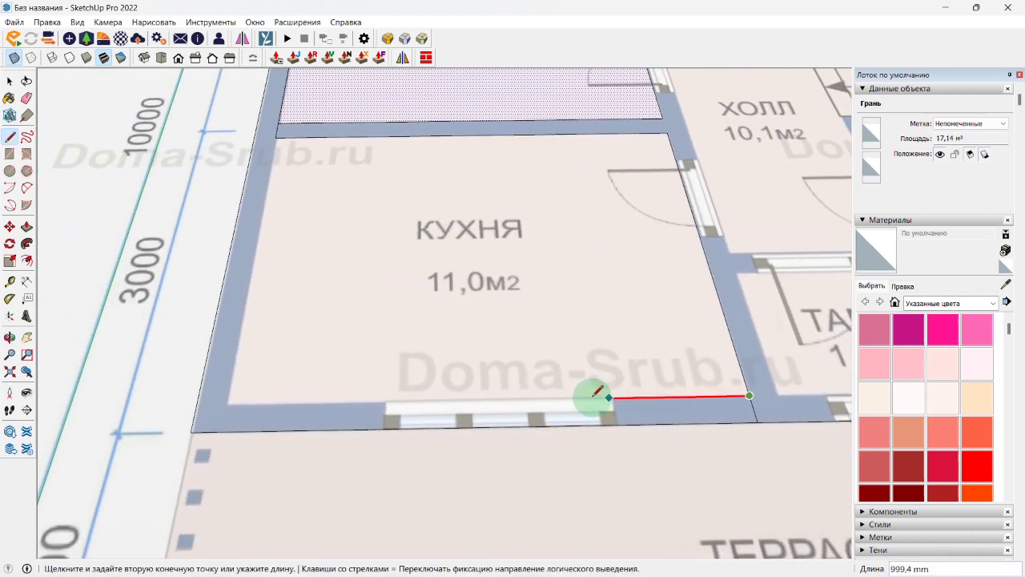
{"action": "left_click", "coordinate": [277, 137]}
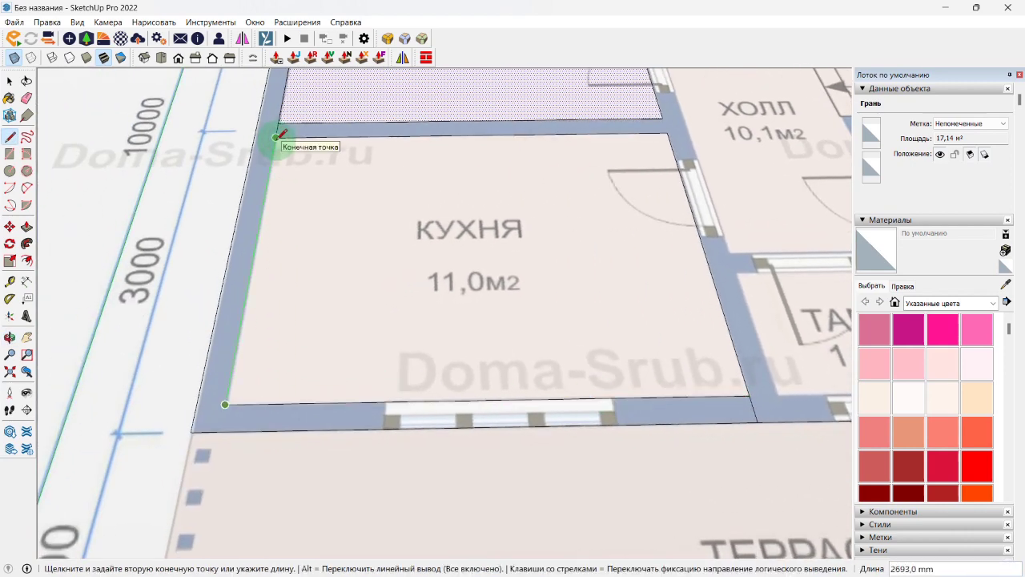
{"action": "left_click", "coordinate": [276, 137]}
Step: Erase the leftover 200 mm helper lines crossing the walls at КУХНЯ's corners by ТАМБУР and ГОСТИНАЯ
{"action": "scroll", "coordinate": [277, 169], "scroll_direction": "down", "scroll_amount": 1}
{"action": "mouse_move", "coordinate": [274, 206]}
{"action": "middle_mouse_down"}
{"action": "mouse_move", "coordinate": [334, 261]}
{"action": "mouse_move", "coordinate": [222, 276]}
{"action": "middle_mouse_up"}
{"action": "scroll", "coordinate": [437, 345], "scroll_direction": "up", "scroll_amount": 3}
{"action": "key", "text": "e"}
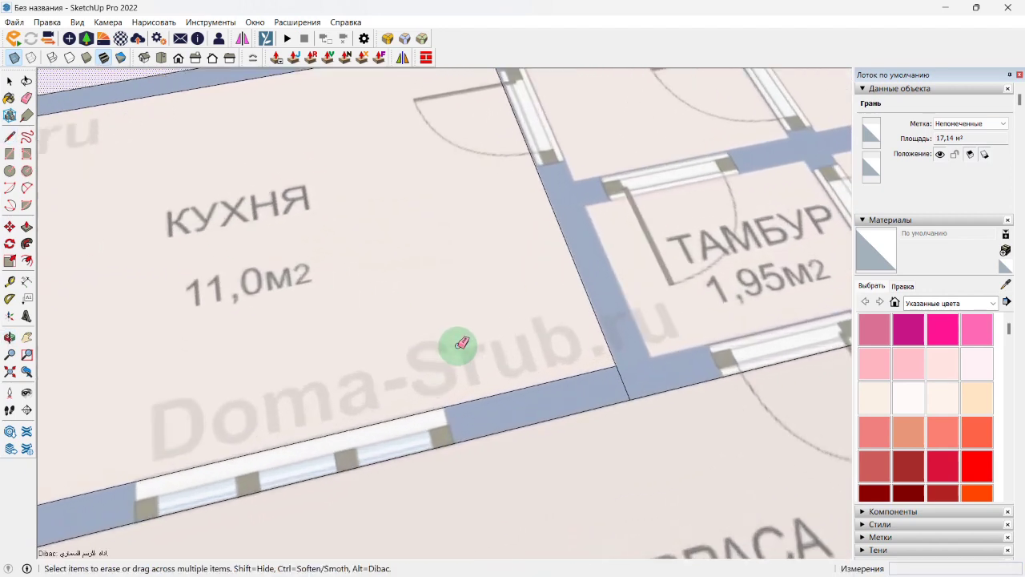
{"action": "mouse_move", "coordinate": [636, 382]}
{"action": "middle_mouse_down"}
{"action": "mouse_move", "coordinate": [499, 279]}
{"action": "mouse_move", "coordinate": [547, 422]}
{"action": "mouse_move", "coordinate": [327, 328]}
{"action": "middle_mouse_up"}
{"action": "scroll", "coordinate": [304, 300], "scroll_direction": "up", "scroll_amount": 4}
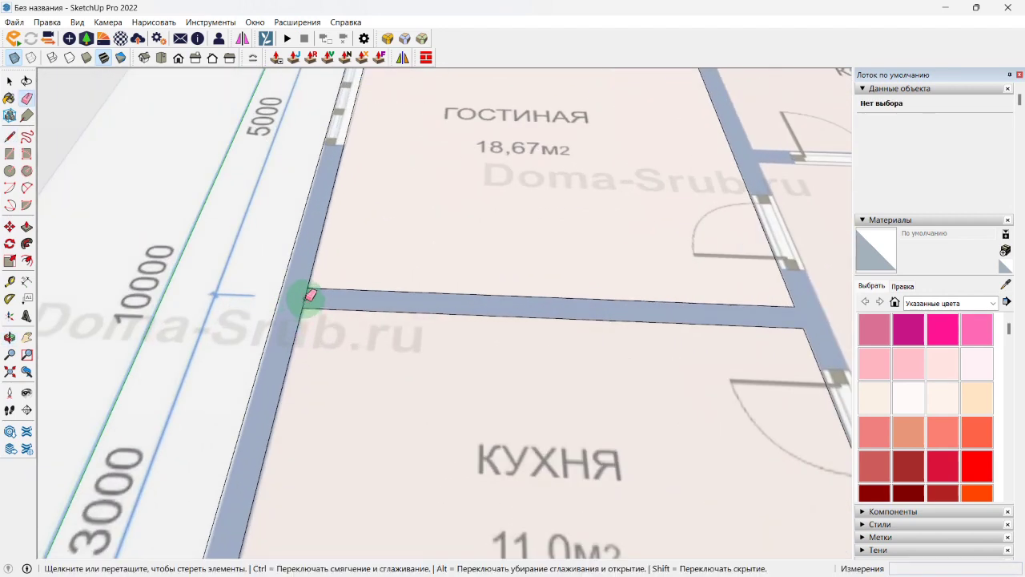
{"action": "scroll", "coordinate": [326, 228], "scroll_direction": "down", "scroll_amount": 3}
{"action": "mouse_move", "coordinate": [358, 96]}
{"action": "middle_mouse_down"}
{"action": "mouse_move", "coordinate": [270, 178]}
{"action": "mouse_move", "coordinate": [328, 211]}
{"action": "mouse_move", "coordinate": [297, 269]}
{"action": "middle_mouse_up"}
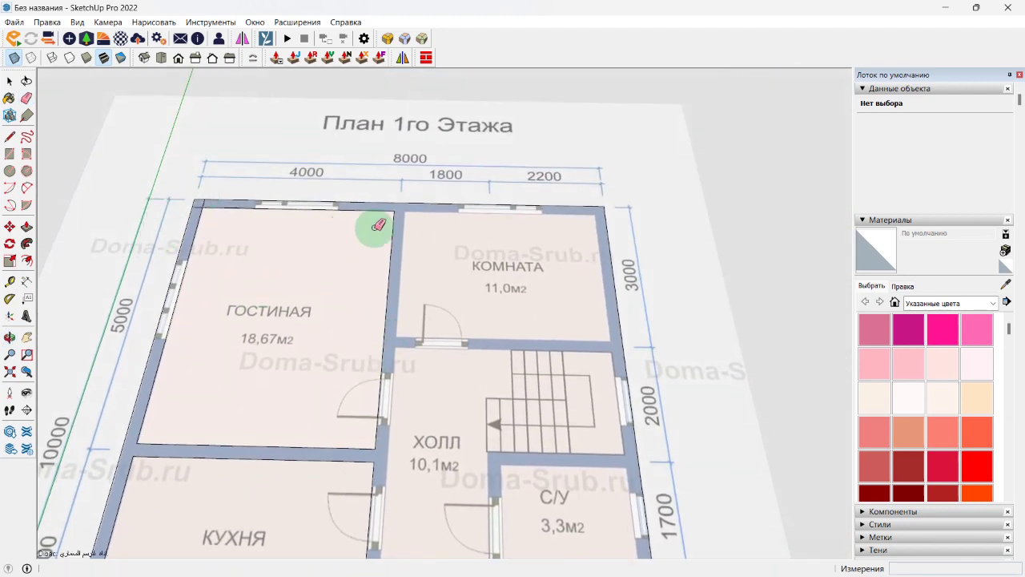
Step: Draw a 200 mm line across the partition from ГОСТИНАЯ's corner, and trace КОМНАТА's window wall about 3835 mm to the outer outline
{"action": "scroll", "coordinate": [411, 205], "scroll_direction": "up", "scroll_amount": 2}
{"action": "scroll", "coordinate": [414, 205], "scroll_direction": "up", "scroll_amount": 1}
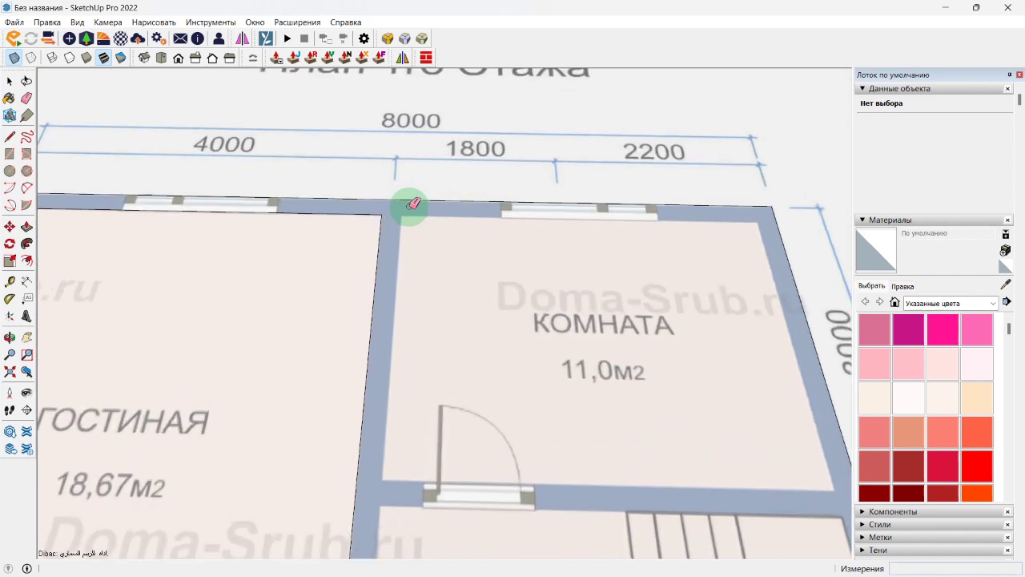
{"action": "key", "text": "l"}
{"action": "left_click", "coordinate": [382, 215]}
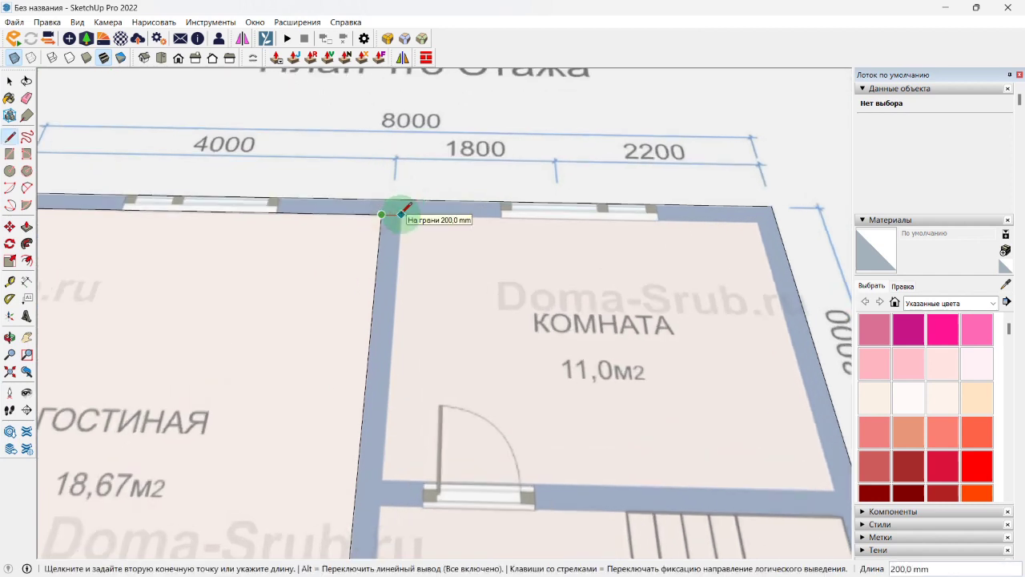
{"action": "left_click", "coordinate": [402, 214]}
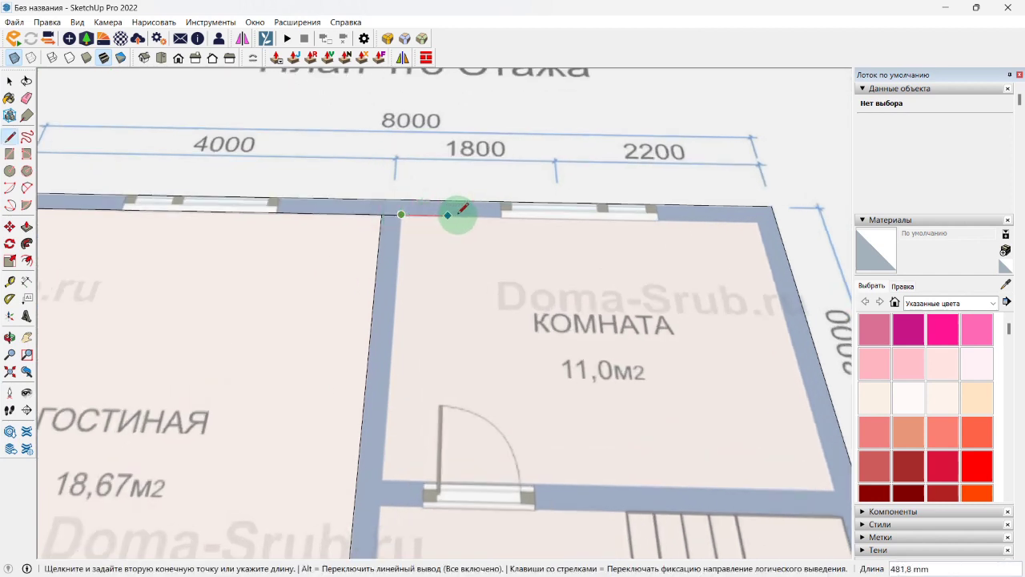
{"action": "left_click", "coordinate": [777, 222]}
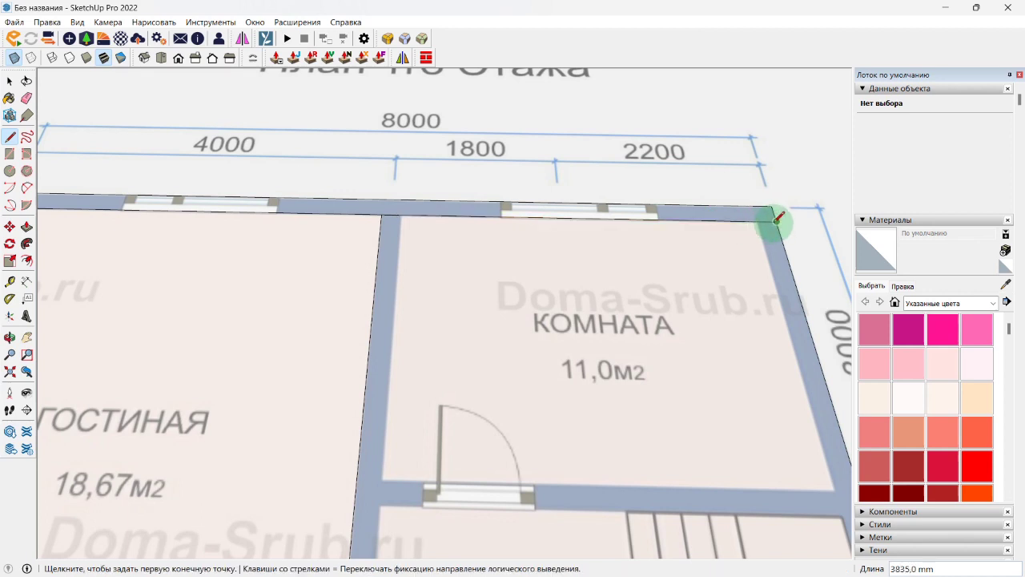
Step: Mark a 200 mm wall thickness inward from the outline, and trace КОМНАТА's outer side wall down to the ХОЛЛ partition
{"action": "left_click", "coordinate": [775, 222]}
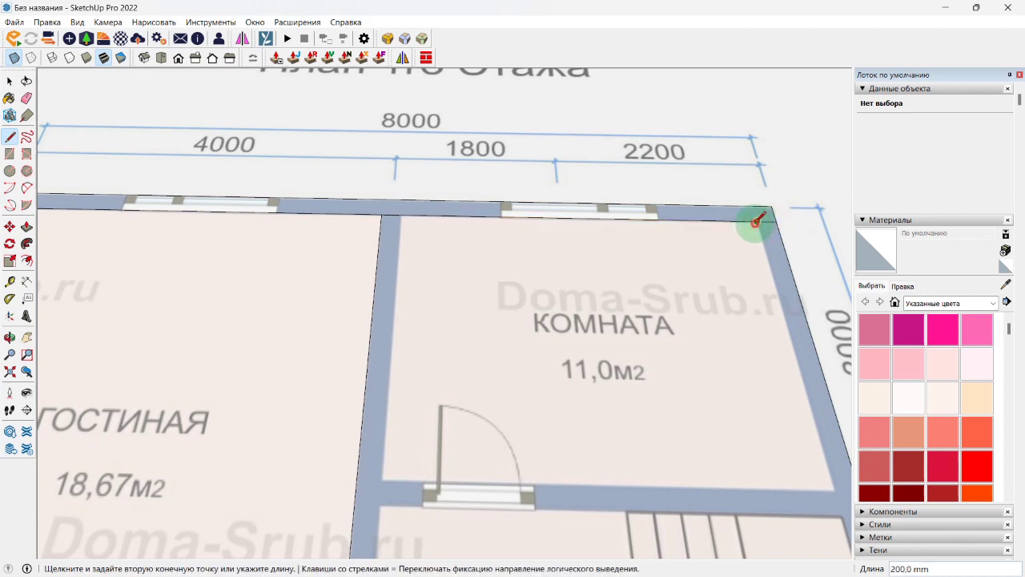
{"action": "middle_click_drag", "start_coordinate": [757, 224], "coordinate": [603, 273]}
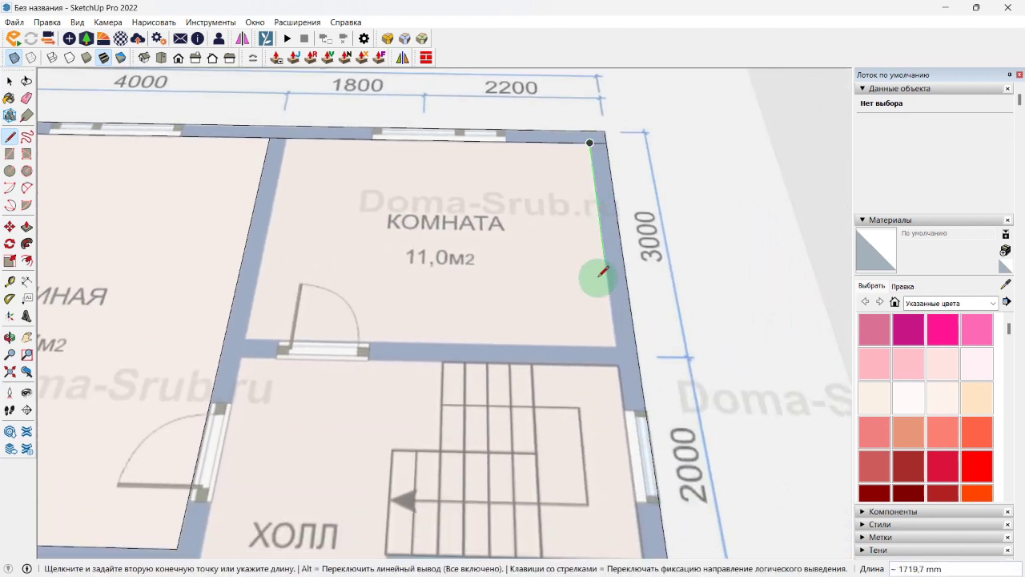
{"action": "left_click", "coordinate": [616, 347]}
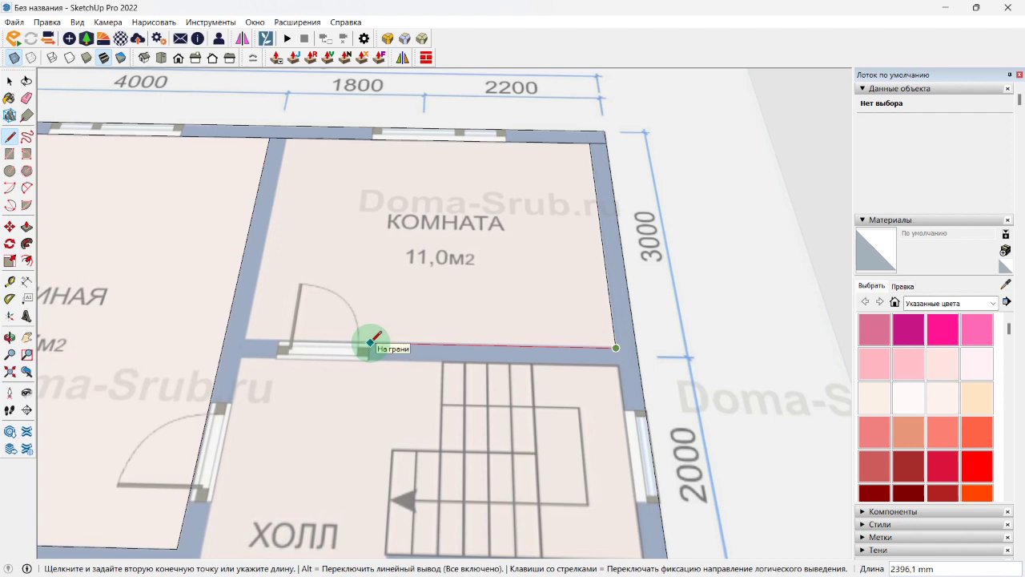
Step: Trace КОМНАТА's ХОЛЛ partition about 2410 mm to the door and on to the corner, and close the room with a line about 2708 mm long
{"action": "scroll", "coordinate": [370, 342], "scroll_direction": "down", "scroll_amount": 3}
{"action": "scroll", "coordinate": [426, 305], "scroll_direction": "up", "scroll_amount": 3}
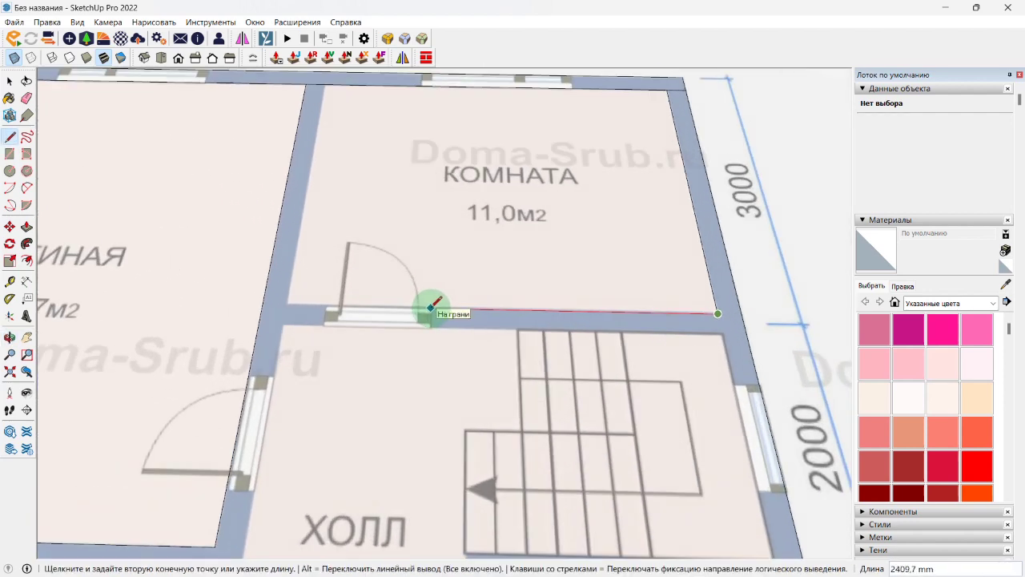
{"action": "left_click", "coordinate": [431, 307]}
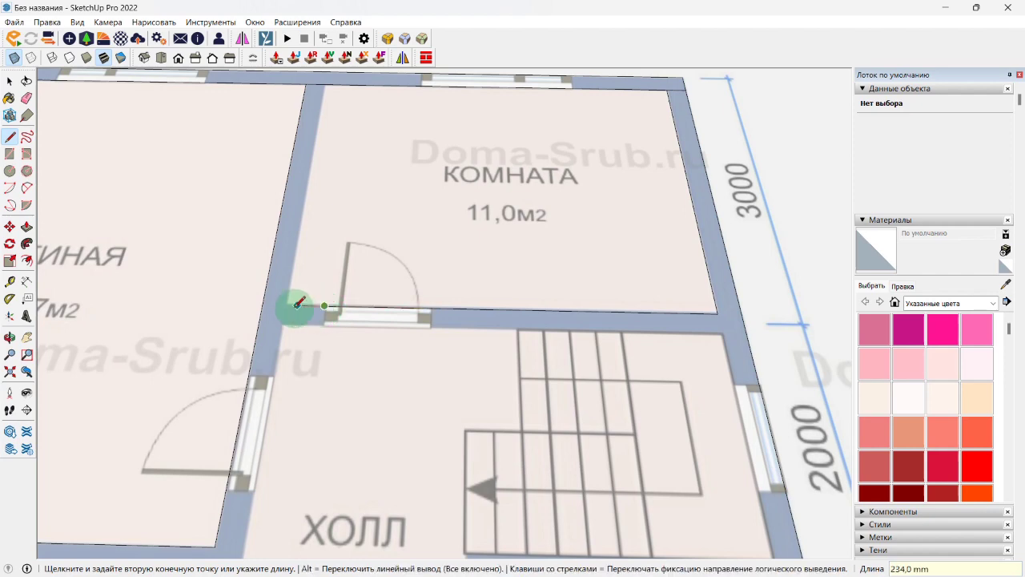
{"action": "left_click", "coordinate": [286, 304]}
{"action": "left_click", "coordinate": [325, 85]}
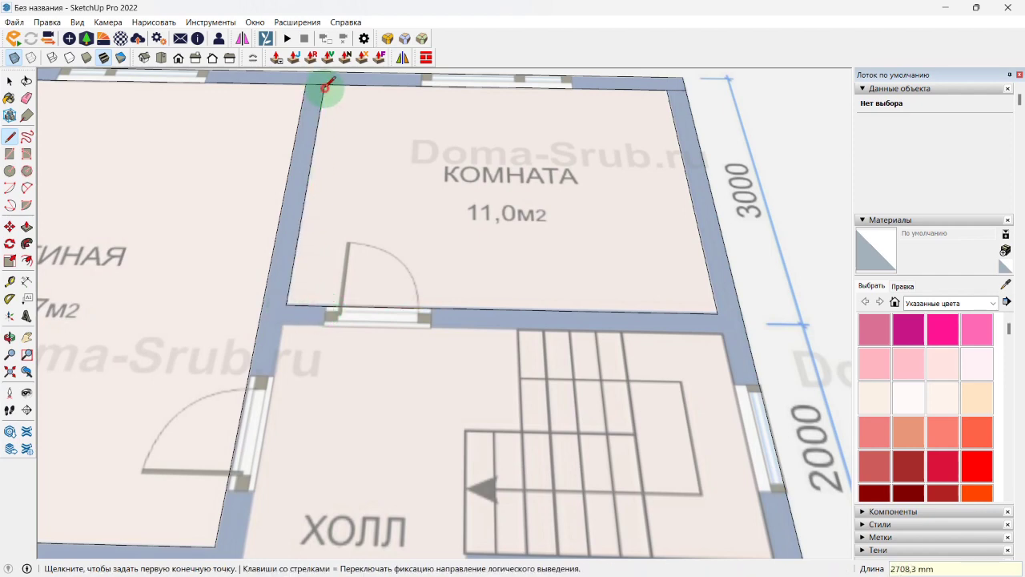
Step: Draw a 200 mm line across the partition from КОМНАТА's corner by the door, and trace ХОЛЛ's side of that partition to the outer wall
{"action": "middle_click_drag", "start_coordinate": [326, 85], "coordinate": [388, 108]}
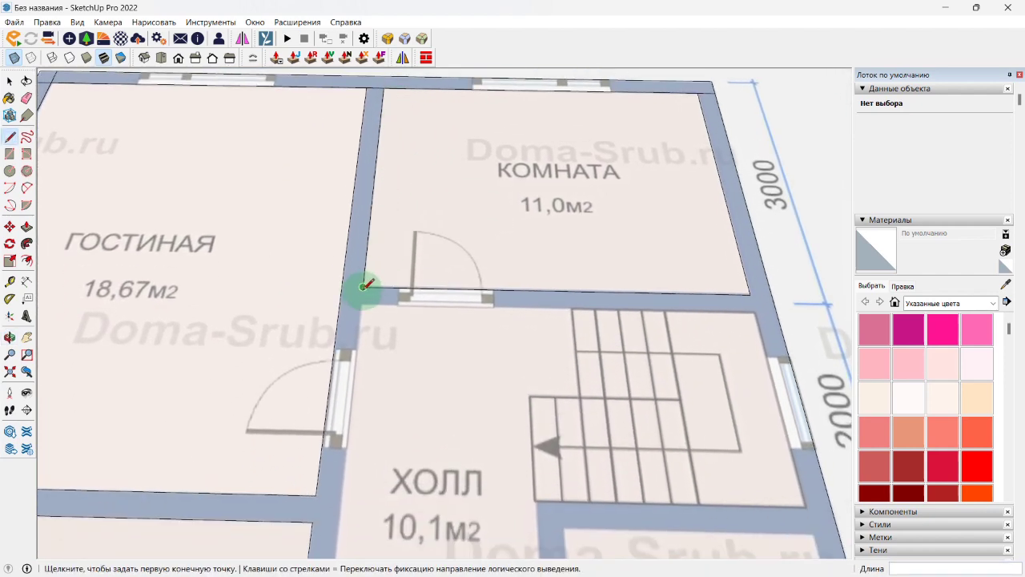
{"action": "left_click", "coordinate": [363, 286]}
{"action": "type", "text": "20"}
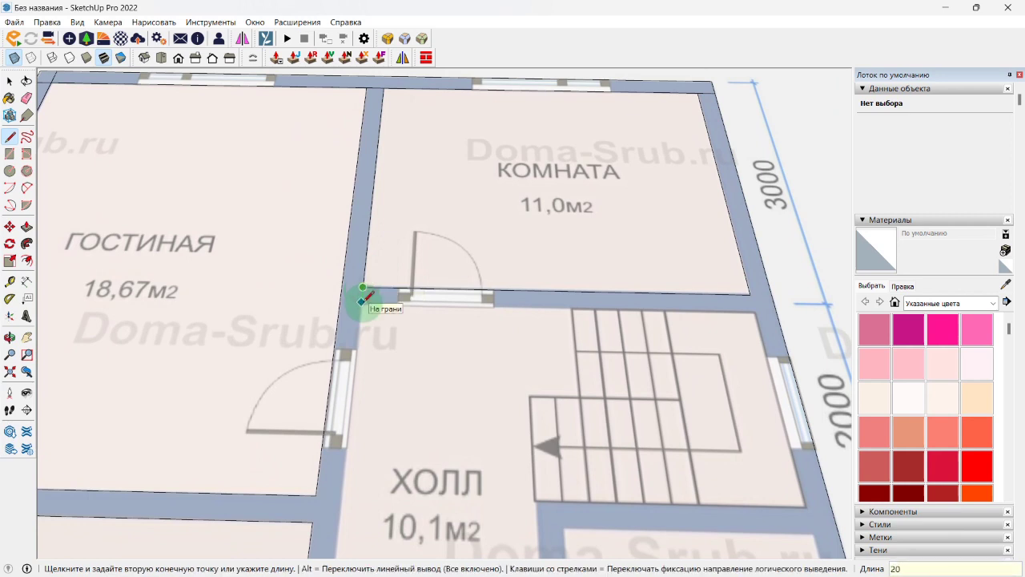
{"action": "type", "text": "0"}
{"action": "key", "text": "Return"}
{"action": "scroll", "coordinate": [486, 294], "scroll_direction": "down", "scroll_amount": 1}
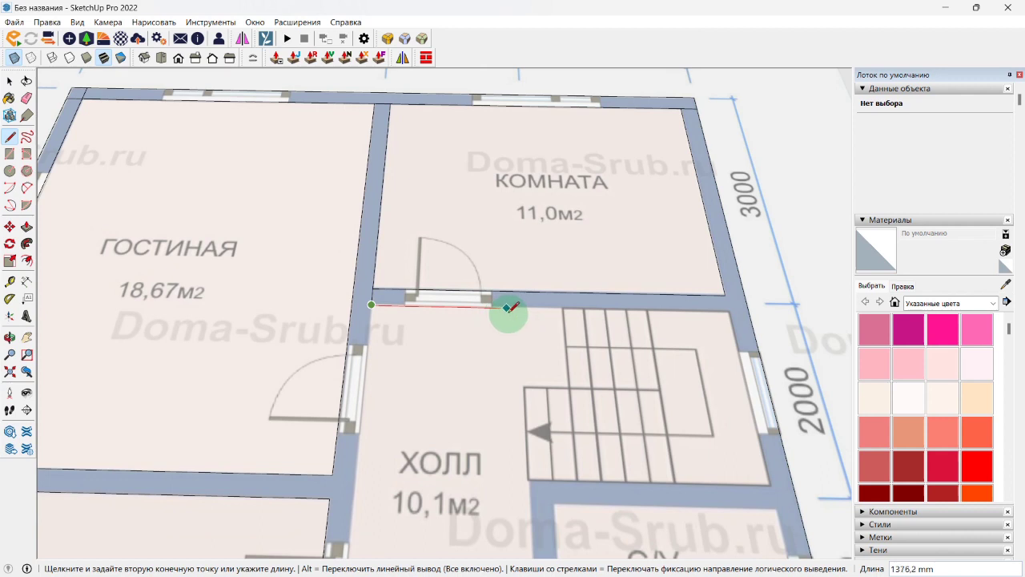
{"action": "left_click", "coordinate": [727, 309]}
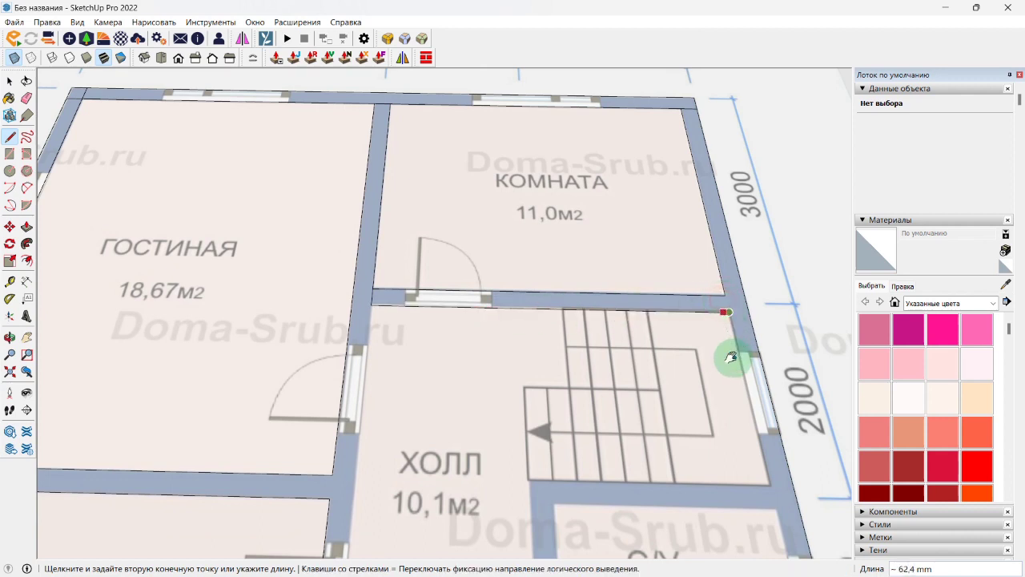
Step: Trace ХОЛЛ's outer wall face 1740 mm past the window, and follow the С/У partition below the stairs to its corner
{"action": "middle_click_drag", "start_coordinate": [731, 358], "coordinate": [712, 357], "text": "shift"}
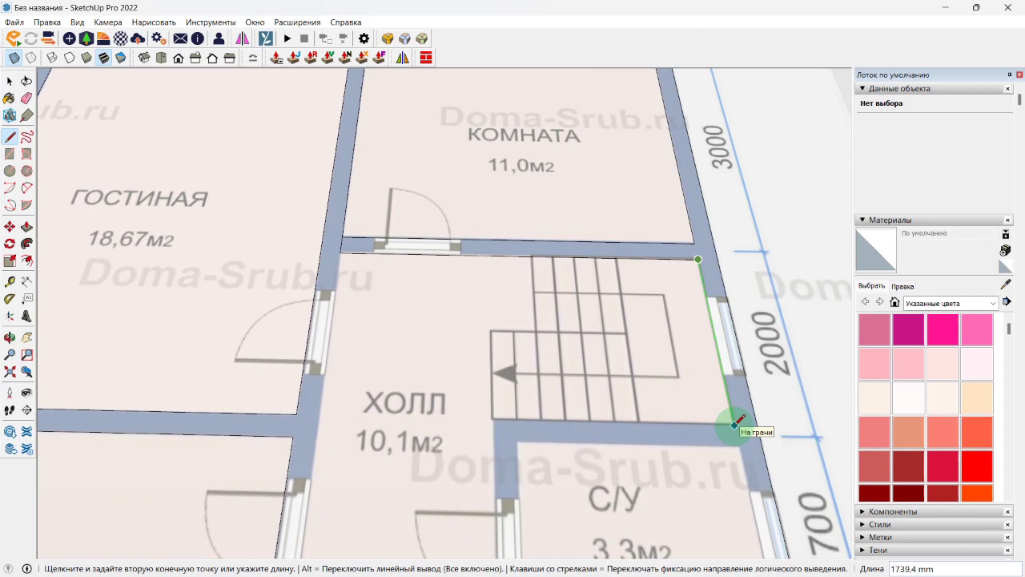
{"action": "scroll", "coordinate": [735, 425], "scroll_direction": "up", "scroll_amount": 1}
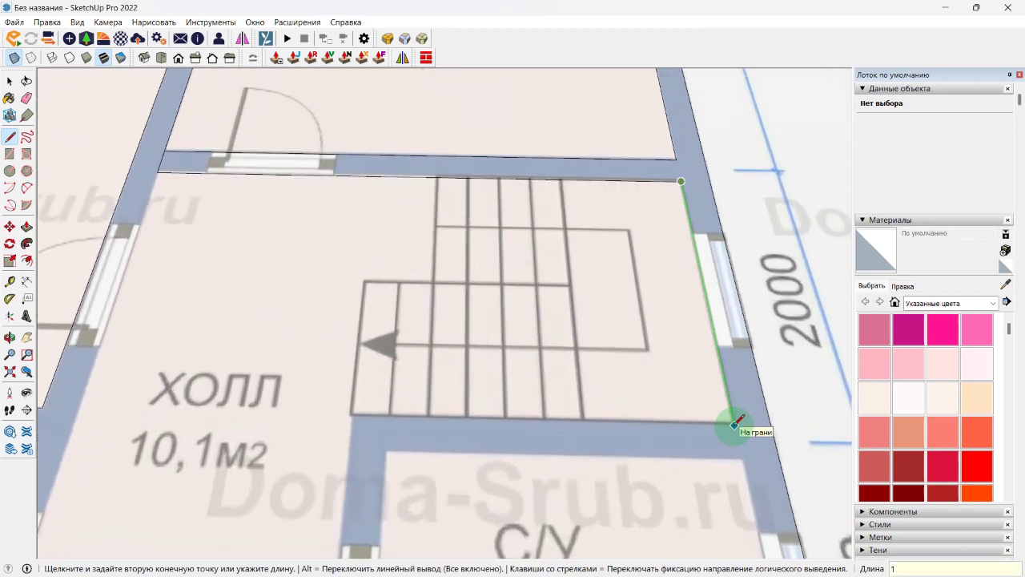
{"action": "left_click", "coordinate": [736, 424]}
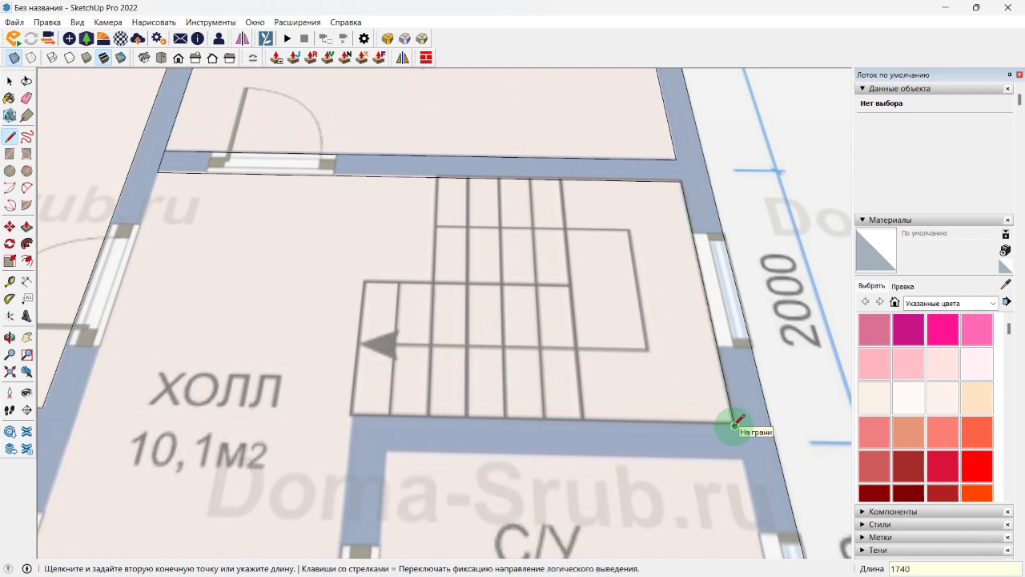
{"action": "left_click", "coordinate": [353, 415]}
{"action": "scroll", "coordinate": [355, 433], "scroll_direction": "down", "scroll_amount": 3}
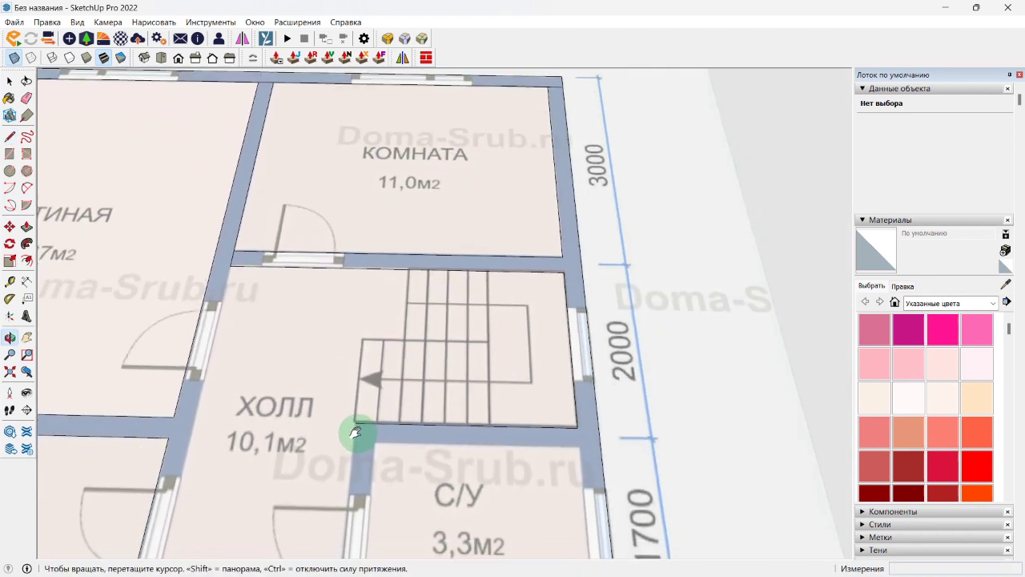
Step: Trace ХОЛЛ's side of the С/У partition to the door, 800 mm along the door, and on to the ТАМБУР wall corner
{"action": "middle_click_drag", "start_coordinate": [355, 431], "coordinate": [533, 355]}
{"action": "scroll", "coordinate": [389, 350], "scroll_direction": "up", "scroll_amount": 3}
{"action": "left_click", "coordinate": [385, 352]}
{"action": "scroll", "coordinate": [474, 358], "scroll_direction": "down", "scroll_amount": 3}
{"action": "scroll", "coordinate": [474, 358], "scroll_direction": "down", "scroll_amount": 1}
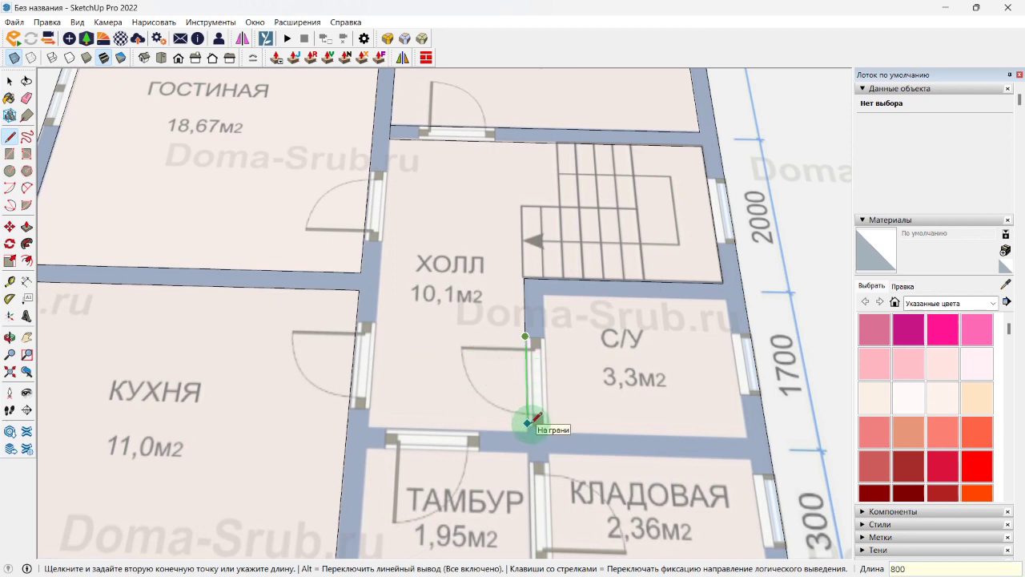
{"action": "key", "text": "Return"}
{"action": "scroll", "coordinate": [526, 419], "scroll_direction": "up", "scroll_amount": 3}
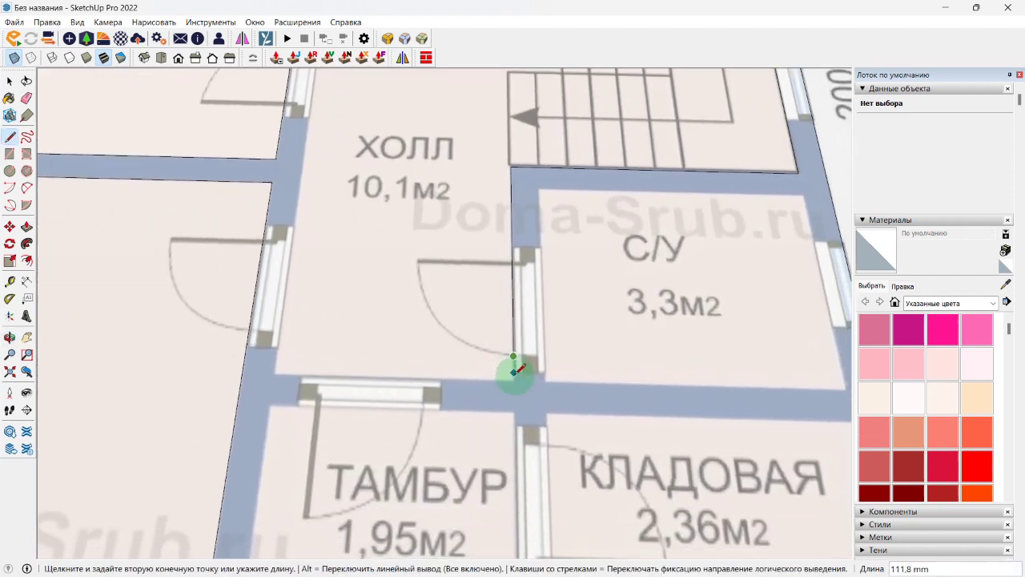
{"action": "scroll", "coordinate": [515, 372], "scroll_direction": "up", "scroll_amount": 2}
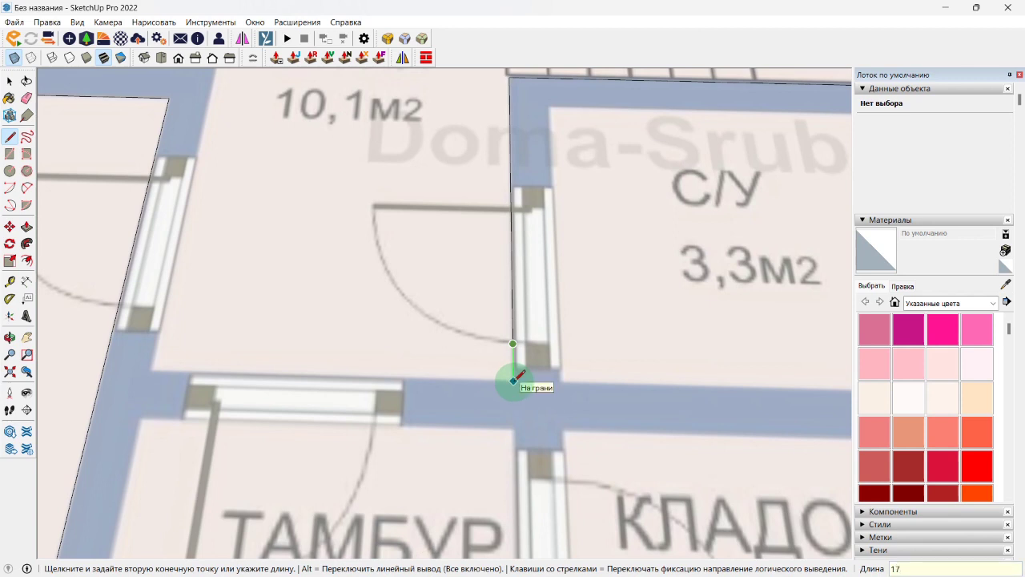
{"action": "left_click", "coordinate": [513, 380]}
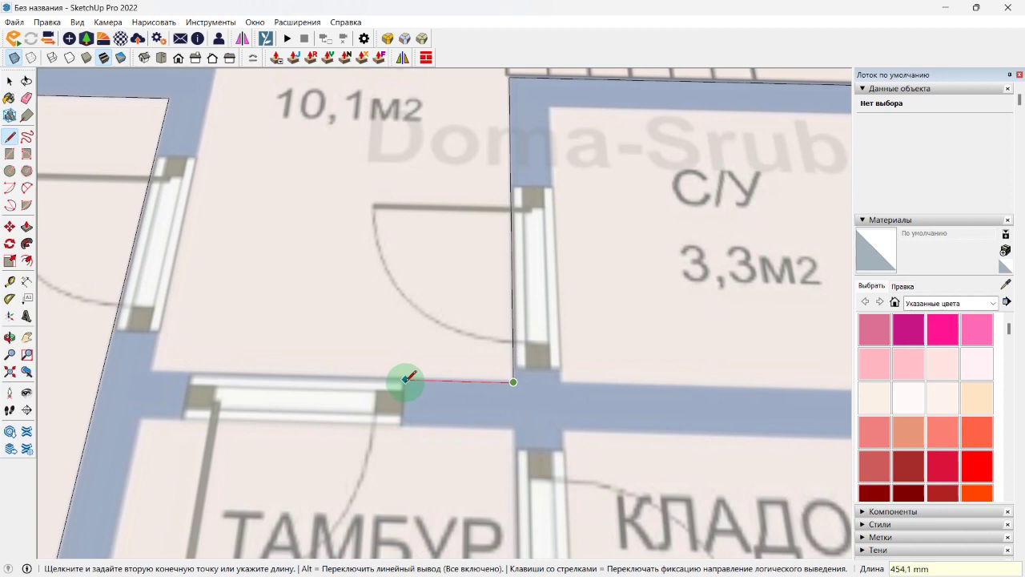
Step: Trace ХОЛЛ's ТАМБУР wall to the door, 900 mm along the door, and on to the corner at the КУХНЯ partition
{"action": "middle_click_drag", "start_coordinate": [407, 374], "coordinate": [457, 366], "text": "shift"}
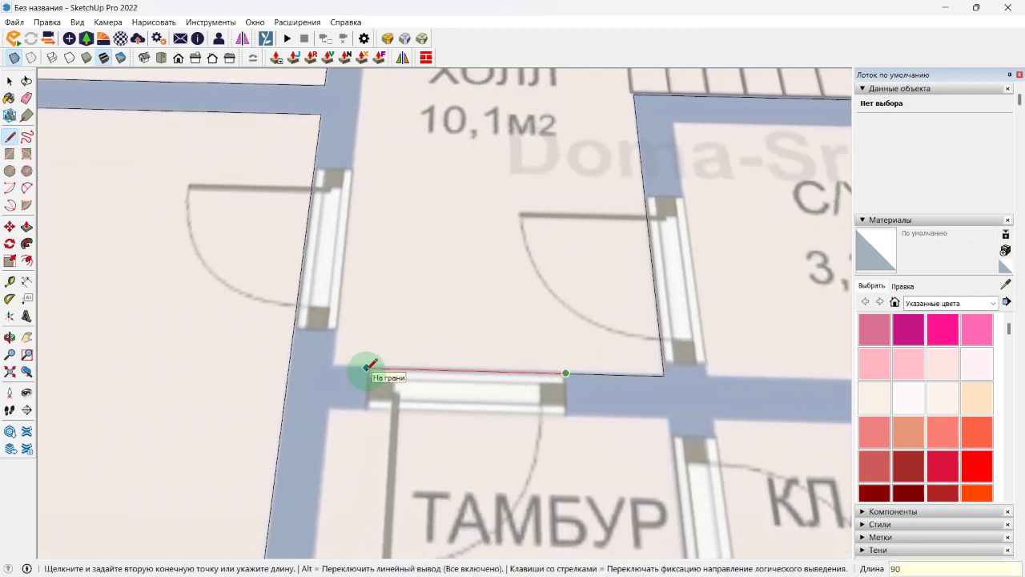
{"action": "type", "text": "90"}
{"action": "key", "text": "Return"}
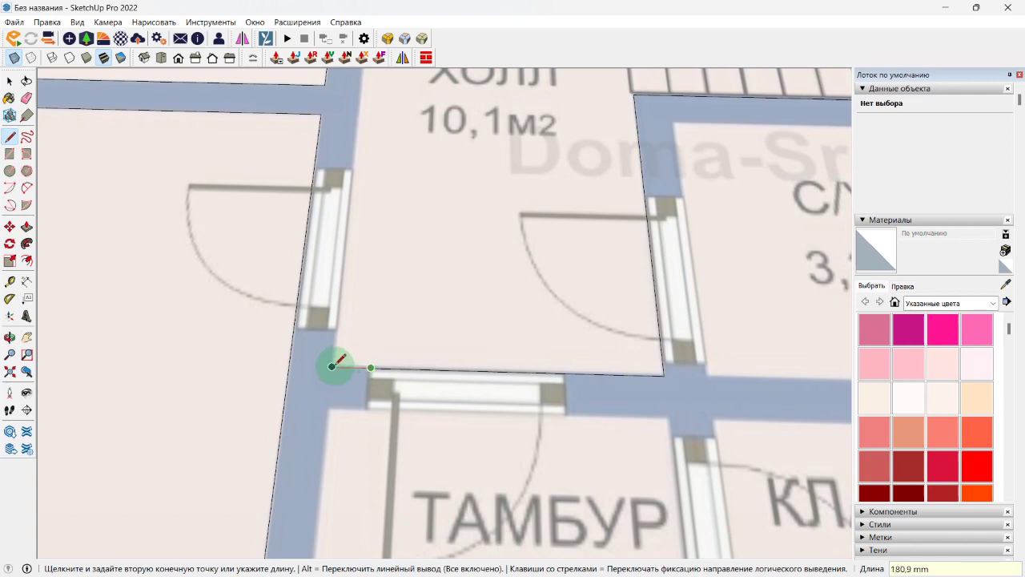
{"action": "scroll", "coordinate": [332, 366], "scroll_direction": "down", "scroll_amount": 6}
{"action": "middle_click_drag", "start_coordinate": [332, 360], "coordinate": [387, 384]}
{"action": "left_click", "coordinate": [400, 385]}
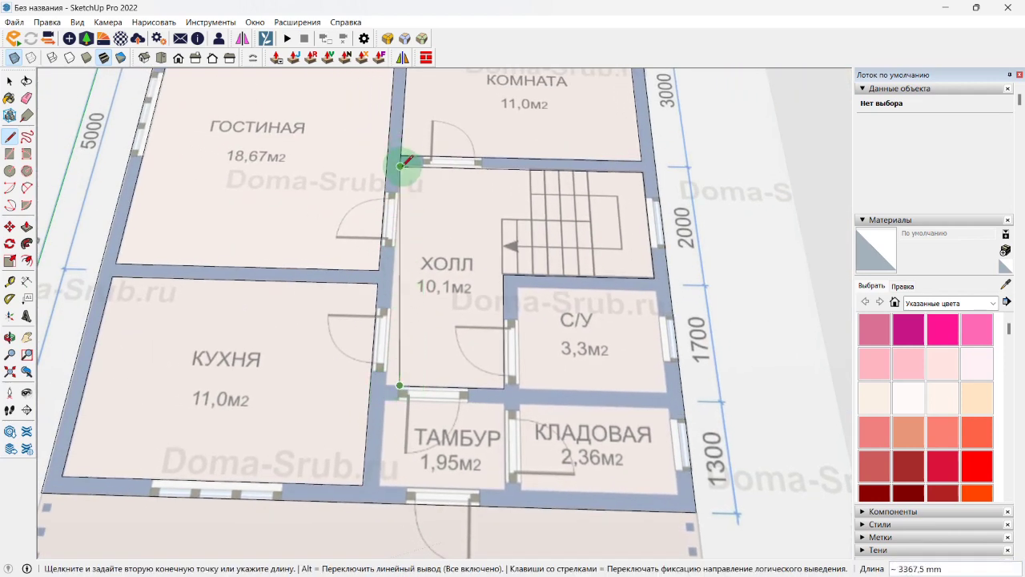
{"action": "left_click", "coordinate": [385, 384]}
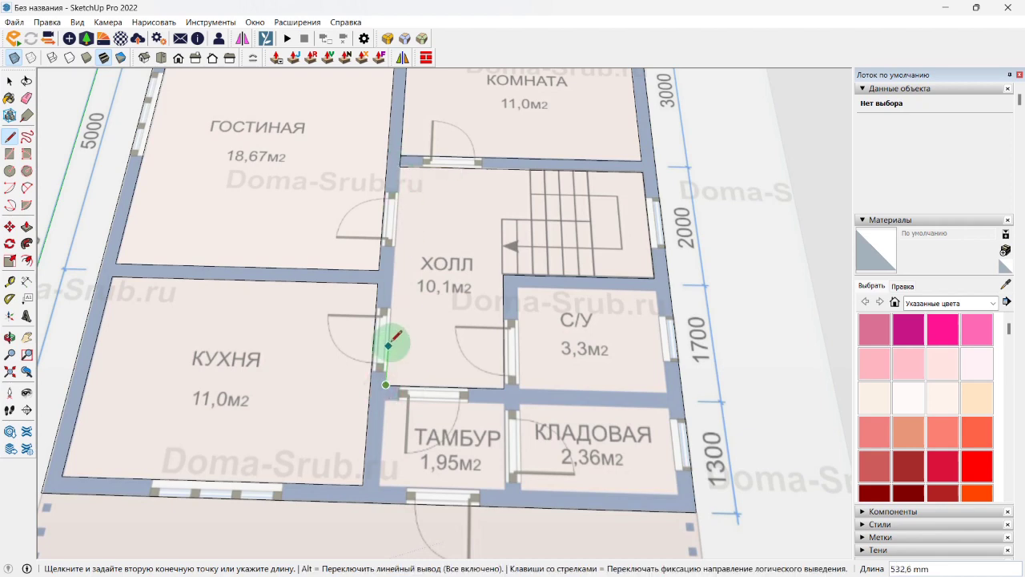
Step: Close ХОЛЛ's outline along the КУХНЯ and ГОСТИНАЯ partition up to the starting corner, and select the room's face
{"action": "left_click", "coordinate": [401, 171]}
{"action": "mouse_move", "coordinate": [403, 171]}
{"action": "middle_mouse_down"}
{"action": "mouse_move", "coordinate": [373, 217]}
{"action": "mouse_move", "coordinate": [399, 246]}
{"action": "mouse_move", "coordinate": [441, 252]}
{"action": "mouse_move", "coordinate": [405, 200]}
{"action": "mouse_move", "coordinate": [554, 210]}
{"action": "mouse_move", "coordinate": [538, 259]}
{"action": "mouse_move", "coordinate": [473, 264]}
{"action": "middle_mouse_up"}
{"action": "key", "text": "space"}
{"action": "left_click", "coordinate": [398, 246]}
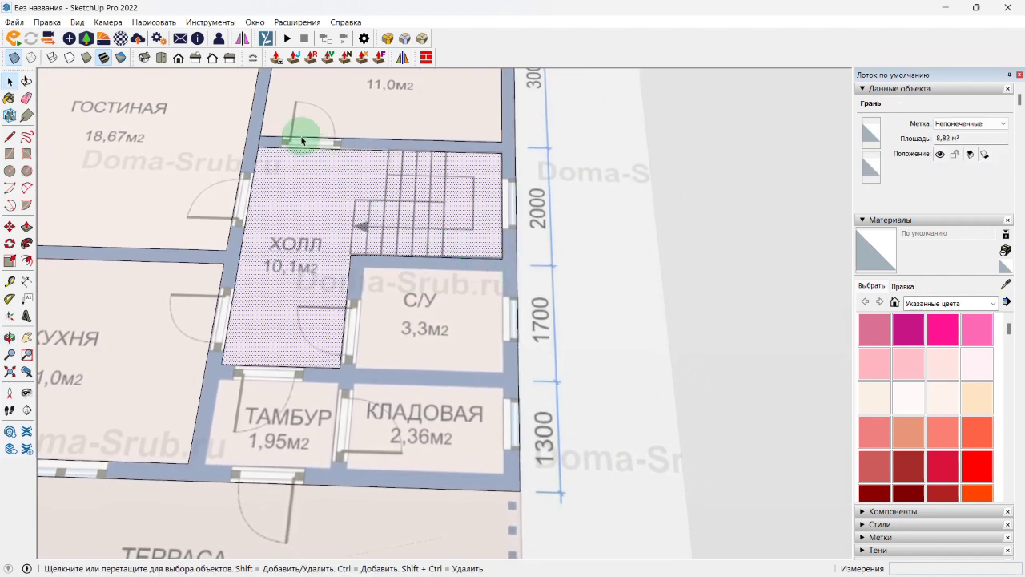
Step: Draw 200 mm helper lines across the walls from ХОЛЛ's two corners beside С/У
{"action": "key", "text": "e"}
{"action": "scroll", "coordinate": [519, 267], "scroll_direction": "up", "scroll_amount": 1}
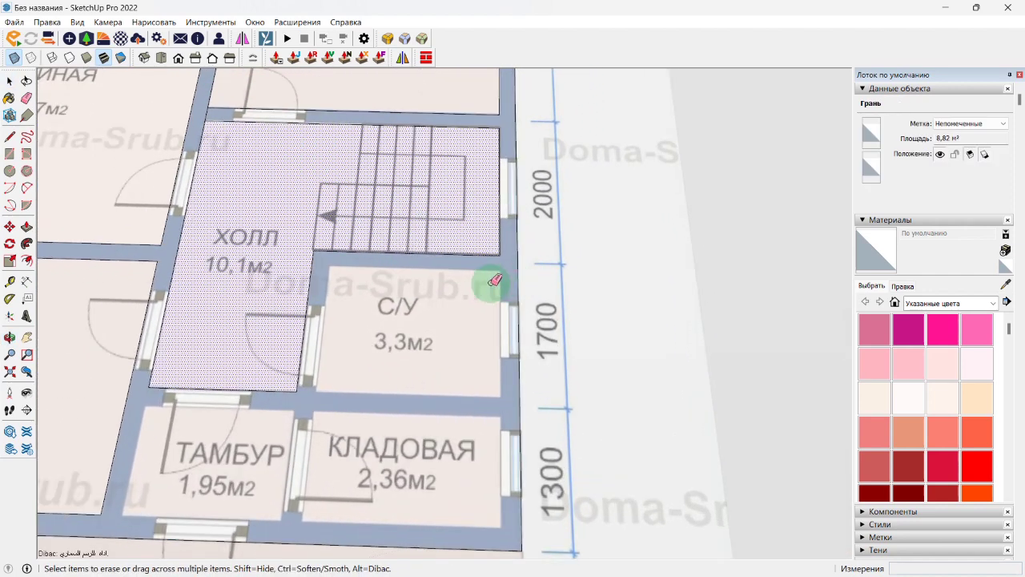
{"action": "key", "text": "l"}
{"action": "left_click", "coordinate": [499, 253]}
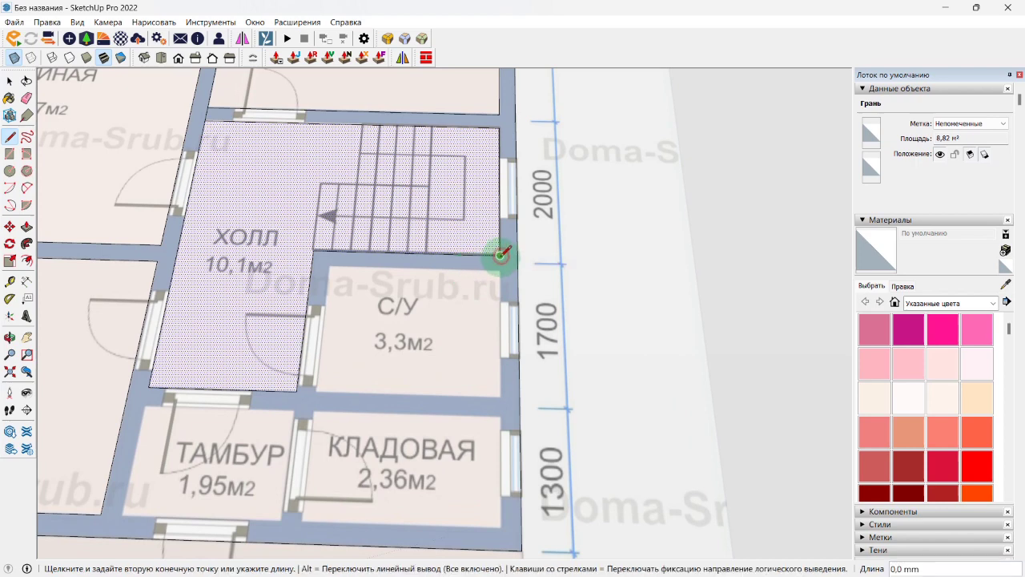
{"action": "scroll", "coordinate": [500, 255], "scroll_direction": "up", "scroll_amount": 2}
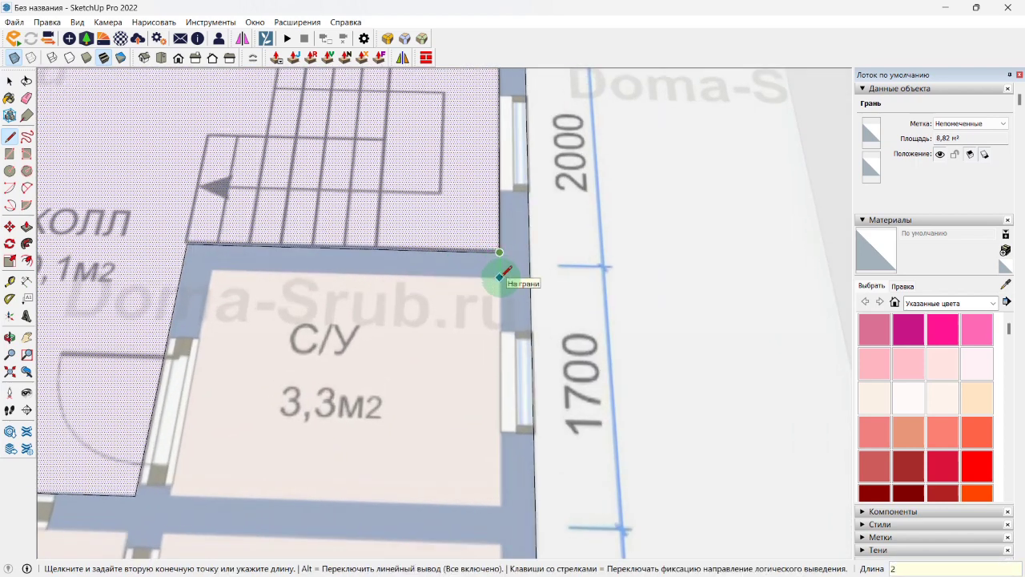
{"action": "left_click", "coordinate": [499, 278]}
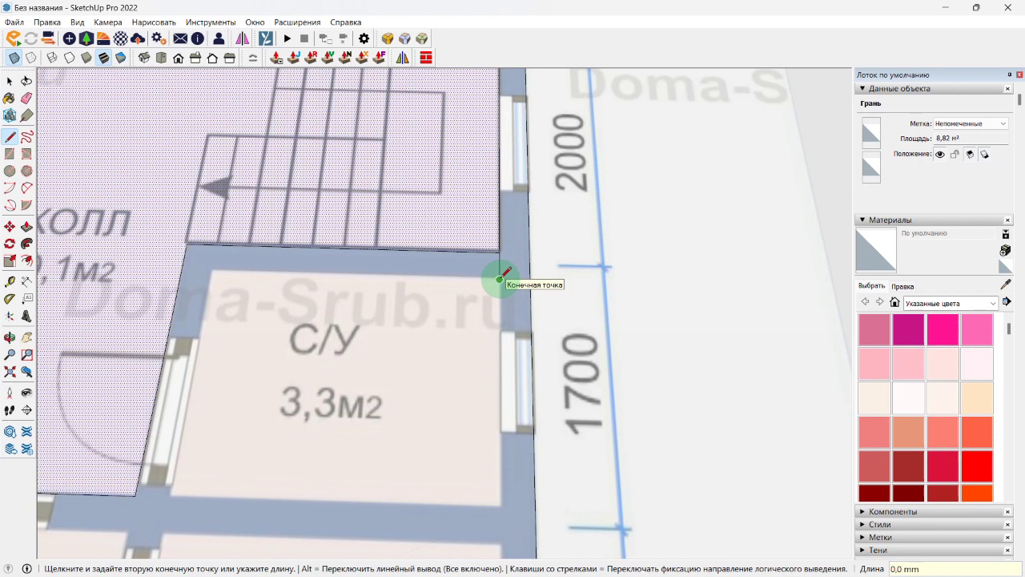
{"action": "key", "text": "Escape"}
{"action": "left_click", "coordinate": [136, 495]}
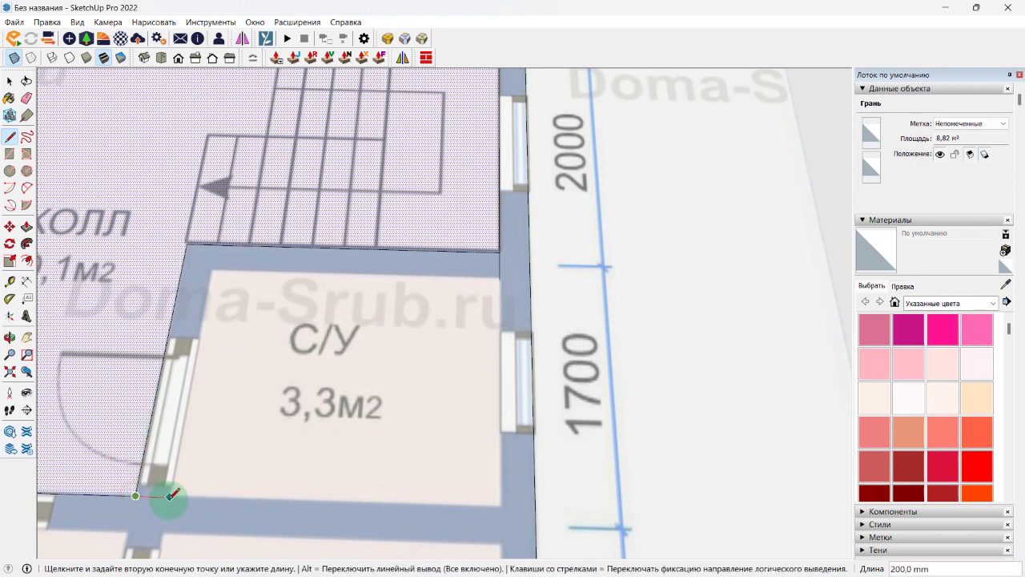
Step: Draw С/У's inner outline as a rectangle between the ends of the two 200 mm helper lines
{"action": "key", "text": "r"}
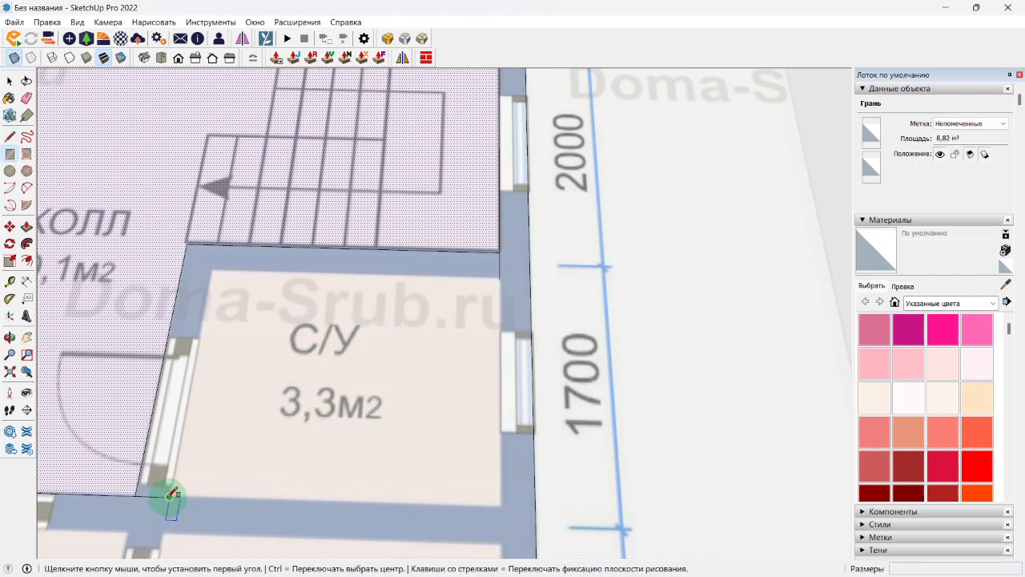
{"action": "left_click", "coordinate": [170, 497]}
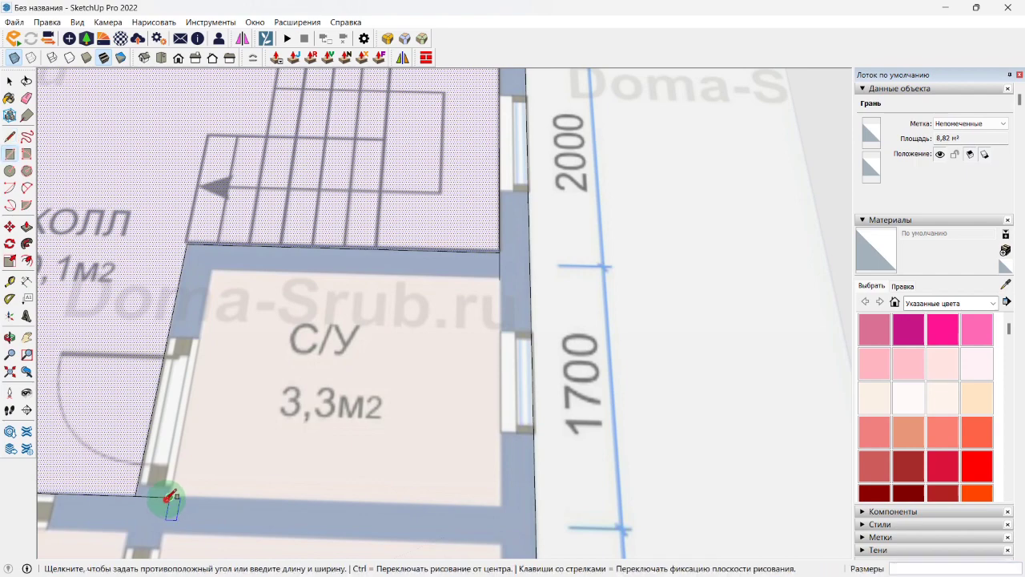
{"action": "left_click", "coordinate": [499, 278]}
{"action": "middle_click_drag", "start_coordinate": [471, 289], "coordinate": [423, 313]}
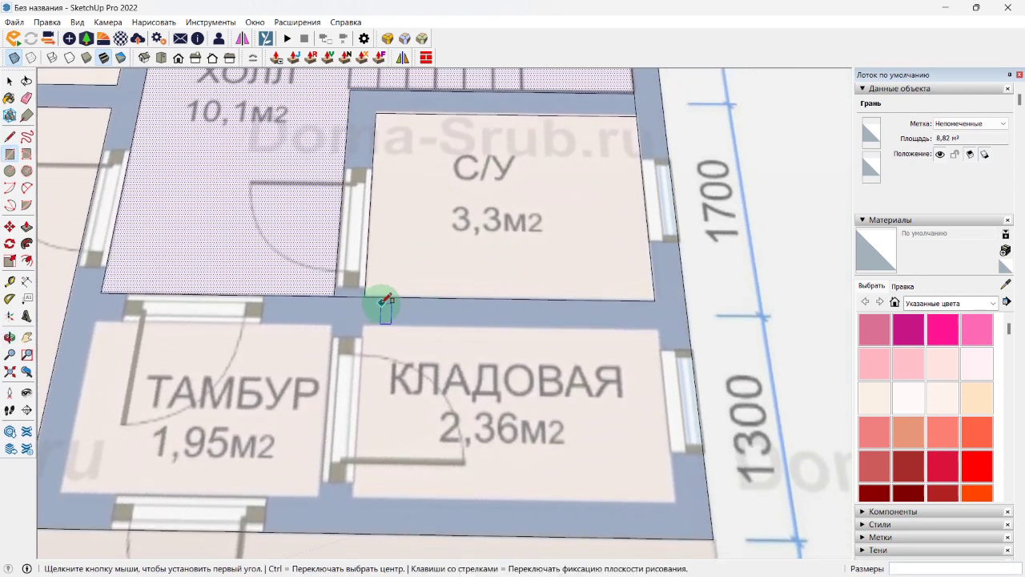
Step: Erase the 200 mm helper lines at С/У's corners and select the wall face around the rooms
{"action": "key", "text": "e"}
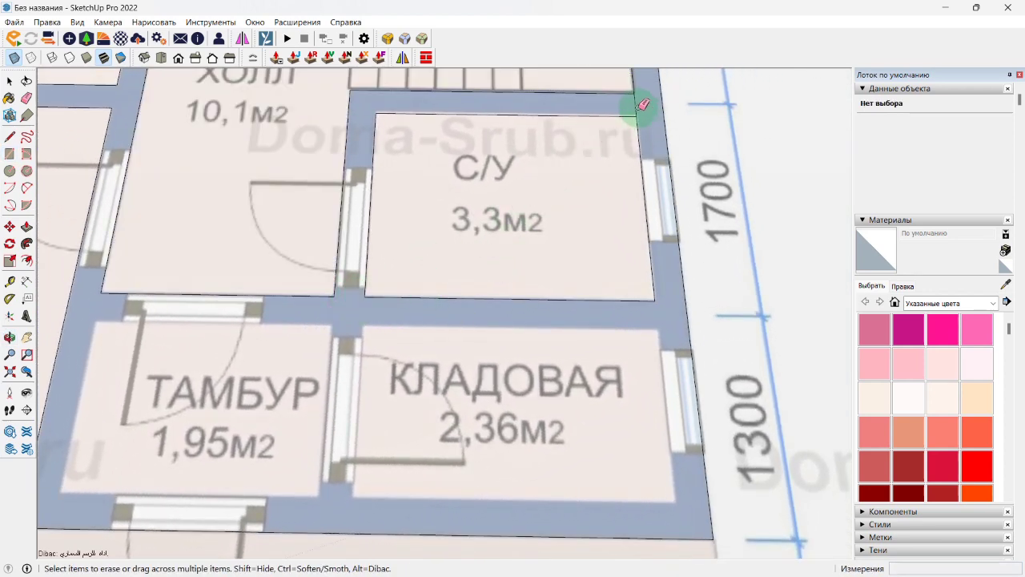
{"action": "key", "text": "space"}
{"action": "left_click", "coordinate": [650, 131]}
{"action": "scroll", "coordinate": [627, 182], "scroll_direction": "down", "scroll_amount": 2}
{"action": "middle_click_drag", "start_coordinate": [613, 199], "coordinate": [587, 167], "text": "shift"}
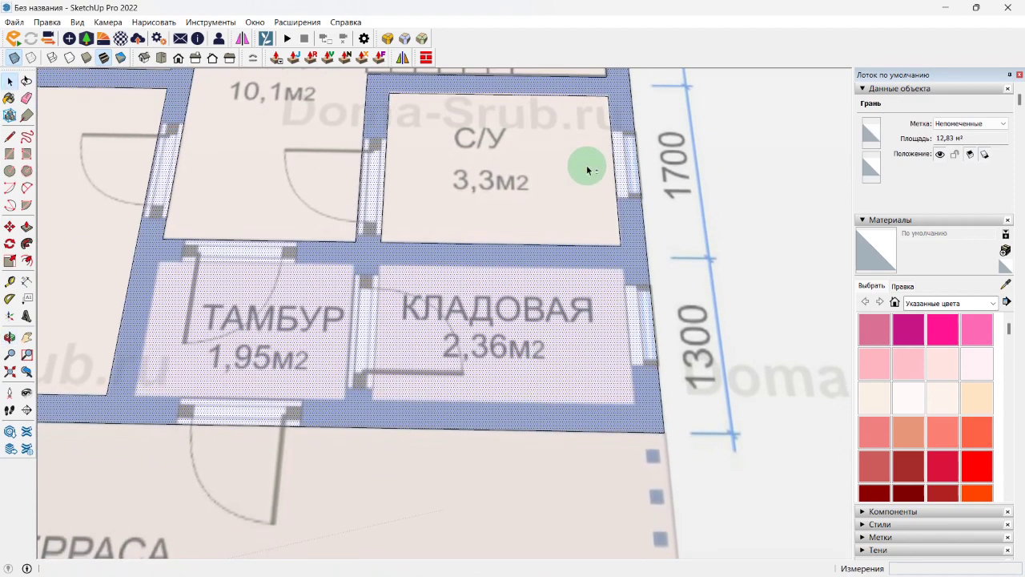
Step: Draw a 200 mm line across the partition from С/У's outer-wall corner, and trace КЛАДОВАЯ's outer side wall down to the terrace-side outline
{"action": "key", "text": "l"}
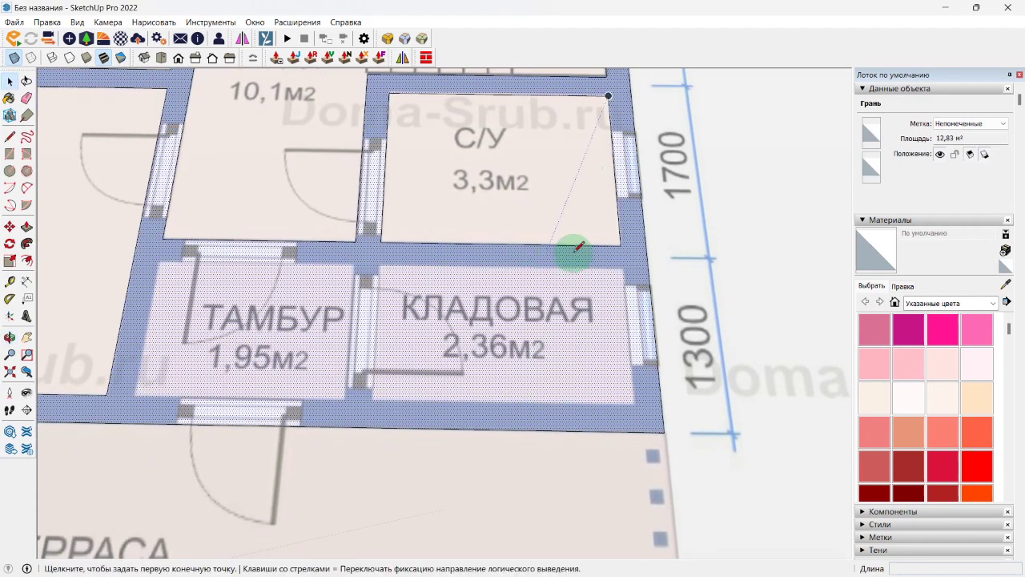
{"action": "scroll", "coordinate": [622, 247], "scroll_direction": "up", "scroll_amount": 1}
{"action": "left_click", "coordinate": [622, 248]}
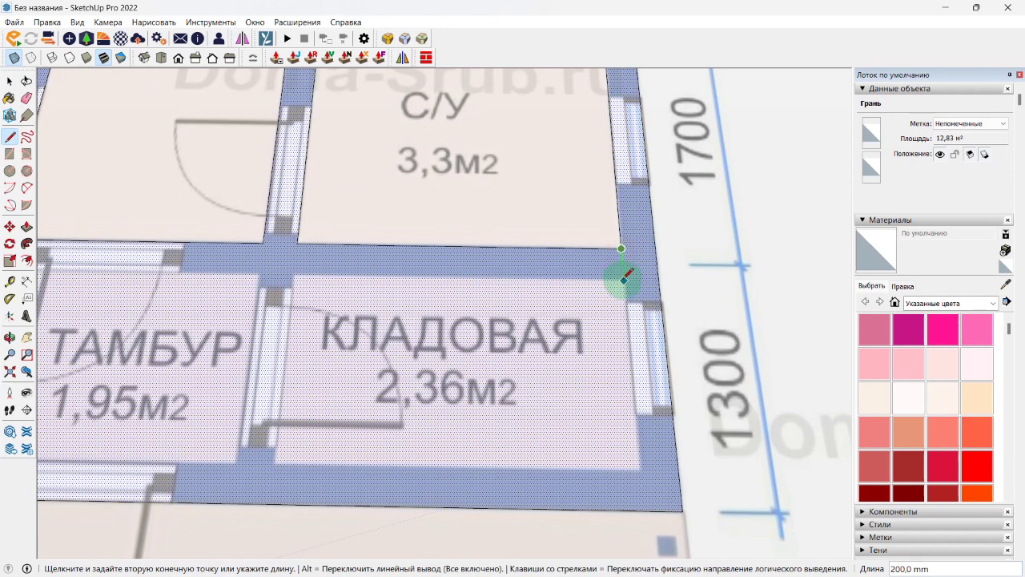
{"action": "left_click", "coordinate": [624, 279]}
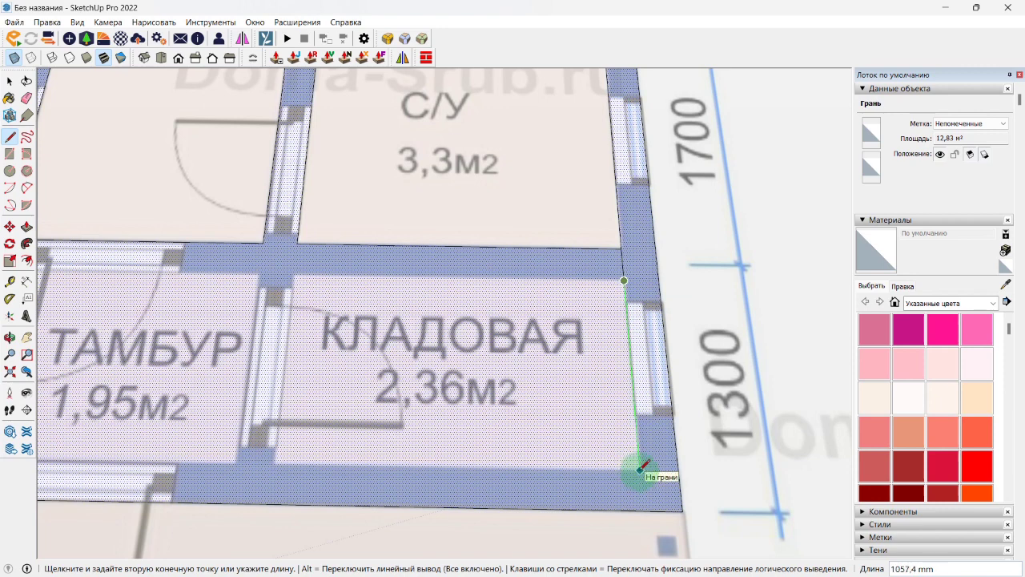
{"action": "left_click", "coordinate": [643, 510]}
Step: Mark a 200 mm wall thickness inward from the terrace-side outline, and trace КЛАДОВАЯ's terrace-side wall until it aligns with С/У's inner corner
{"action": "left_click", "coordinate": [643, 510]}
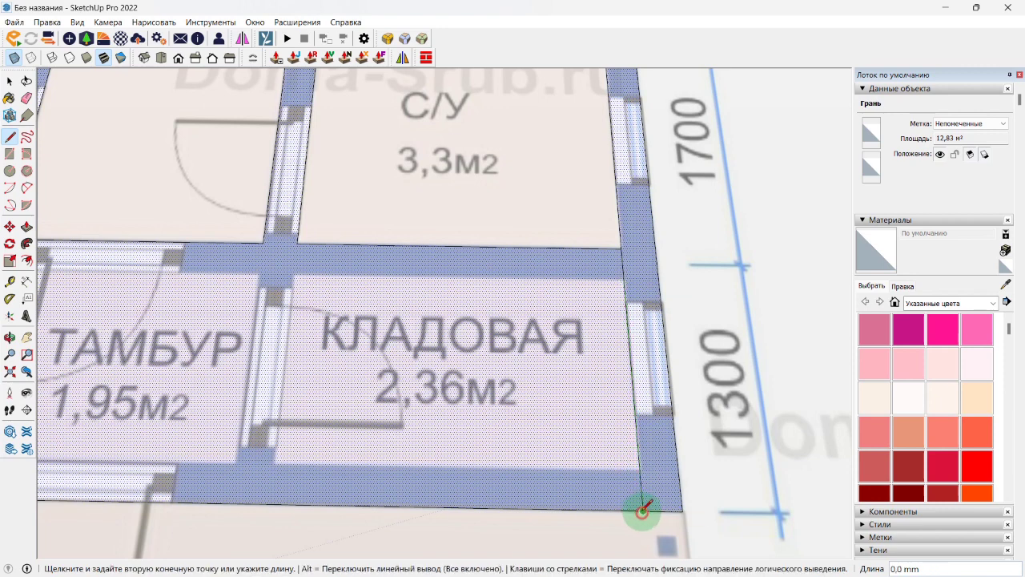
{"action": "left_click", "coordinate": [641, 471]}
{"action": "left_click", "coordinate": [640, 471]}
{"action": "middle_click_drag", "start_coordinate": [480, 464], "coordinate": [613, 462], "text": "shift"}
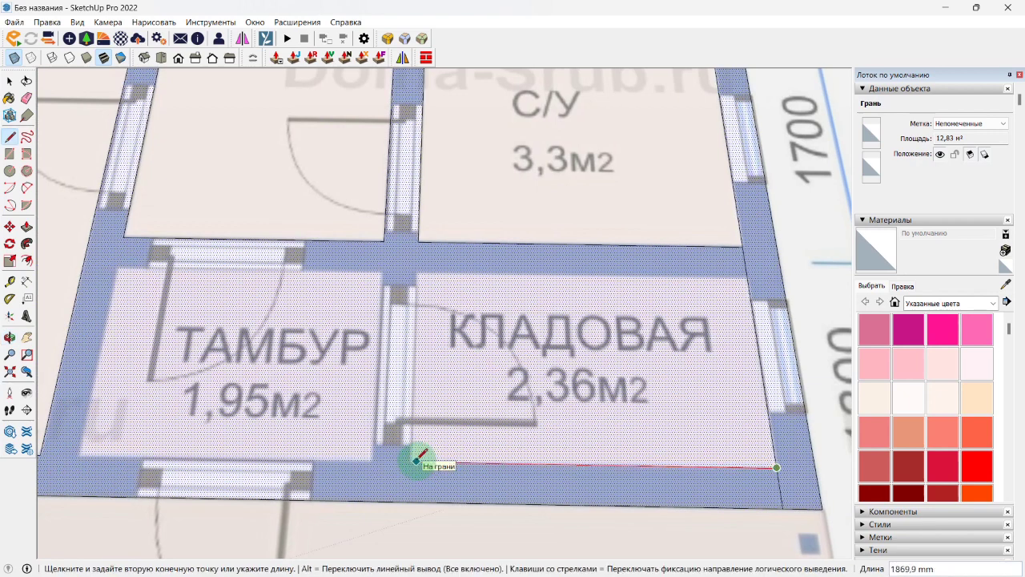
{"action": "key", "text": "shift"}
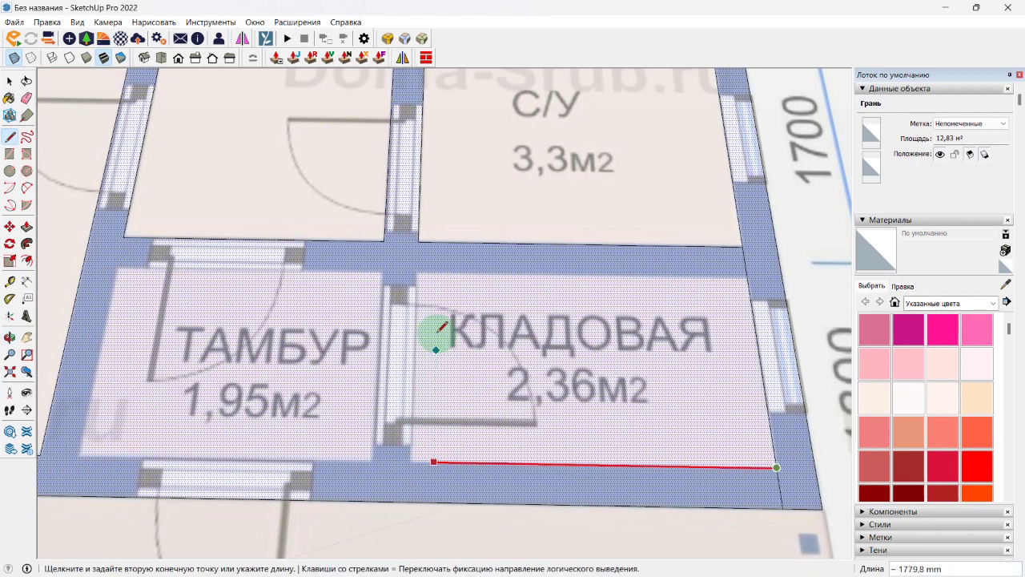
{"action": "left_click", "coordinate": [419, 240]}
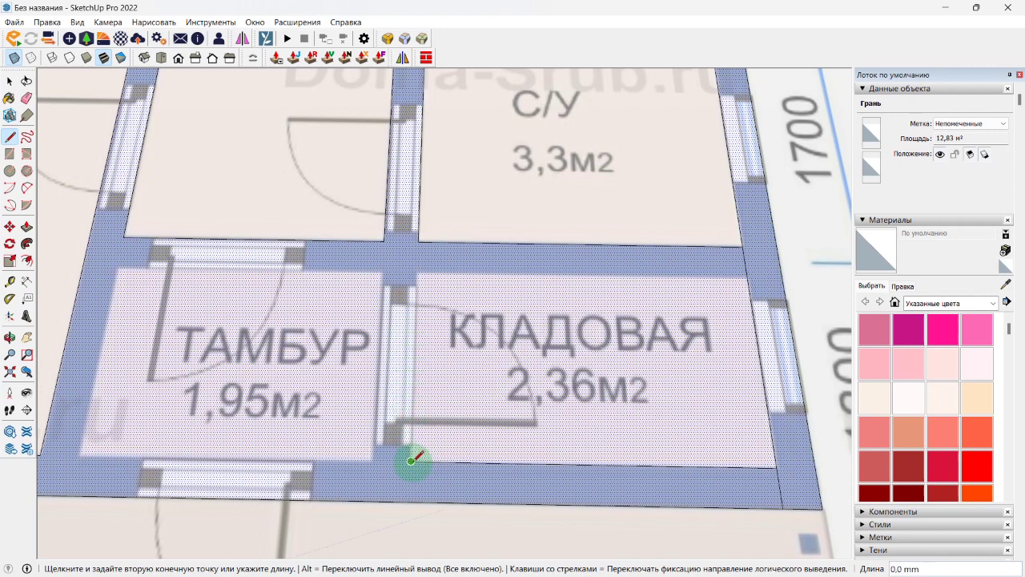
{"action": "scroll", "coordinate": [410, 461], "scroll_direction": "up", "scroll_amount": 2}
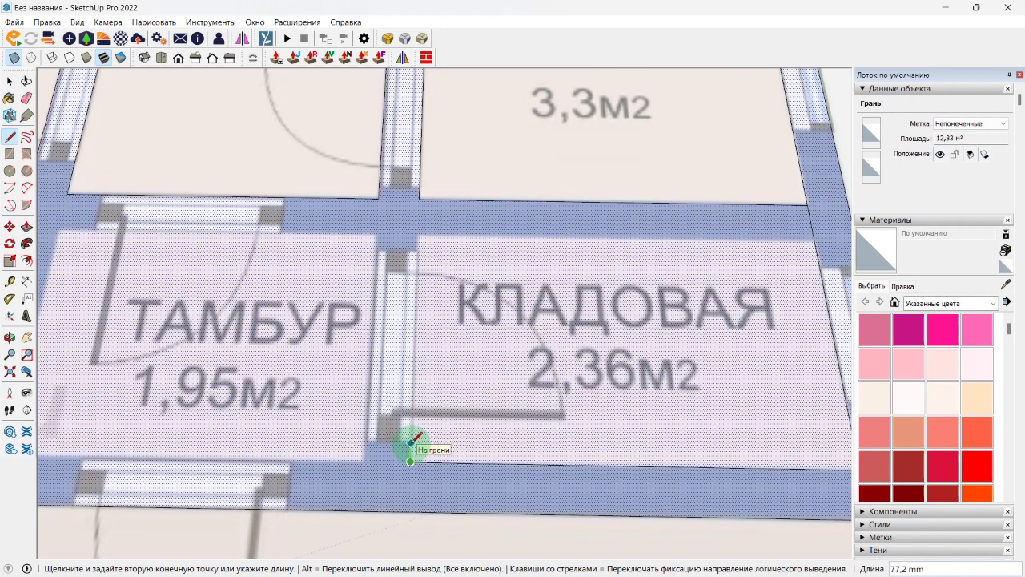
Step: Trace КЛАДОВАЯ's partition side with a 900 mm doorway segment, and close the room's inner outline along the С/У-side wall
{"action": "key", "text": "Return"}
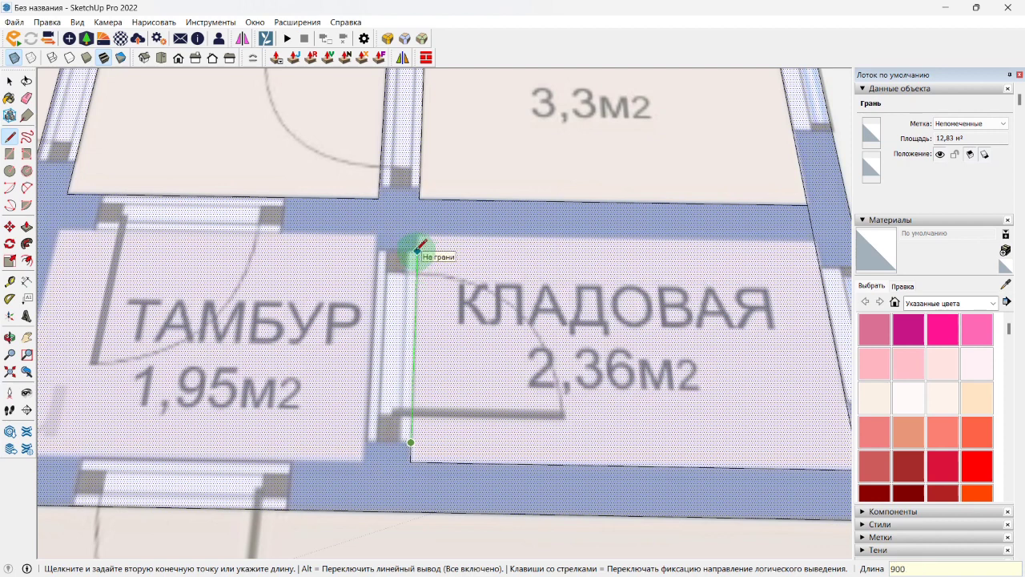
{"action": "key", "text": "Return"}
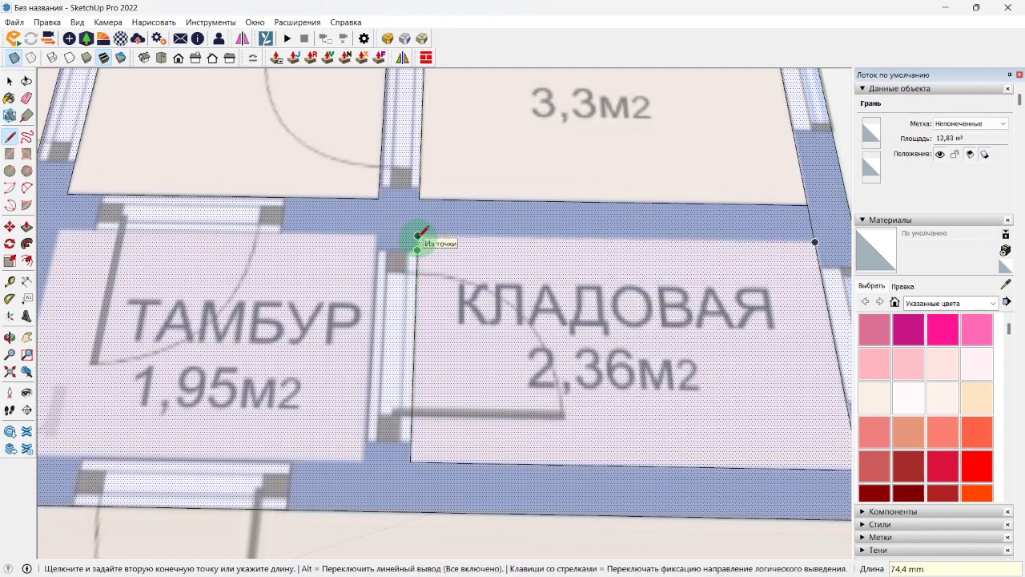
{"action": "left_click", "coordinate": [815, 242]}
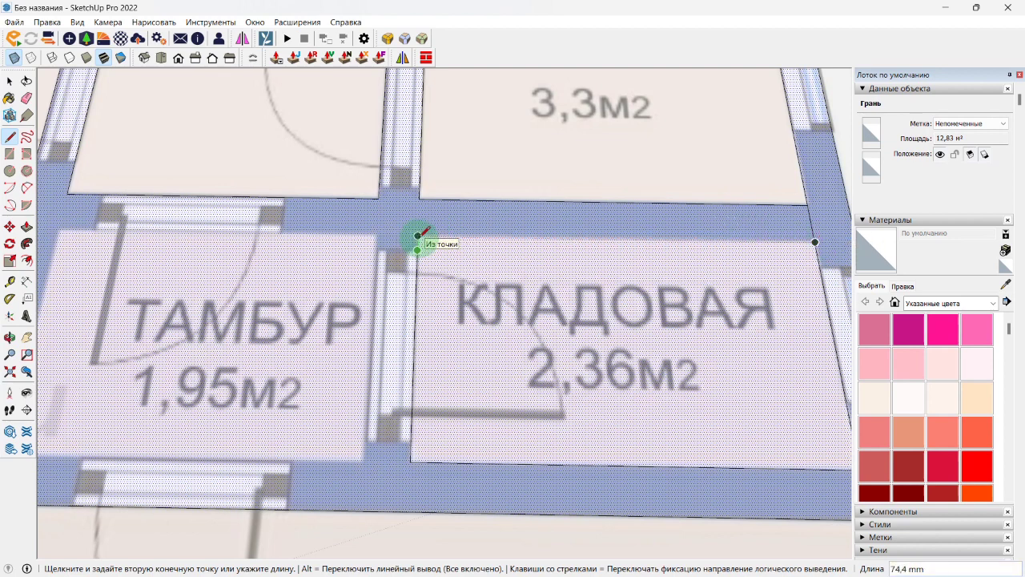
{"action": "left_click", "coordinate": [418, 235]}
{"action": "left_click", "coordinate": [817, 239]}
{"action": "mouse_move", "coordinate": [817, 238]}
{"action": "middle_mouse_down"}
{"action": "mouse_move", "coordinate": [680, 218]}
{"action": "mouse_move", "coordinate": [732, 247]}
{"action": "mouse_move", "coordinate": [543, 309]}
{"action": "mouse_move", "coordinate": [613, 320]}
{"action": "mouse_move", "coordinate": [594, 339]}
{"action": "middle_mouse_up"}
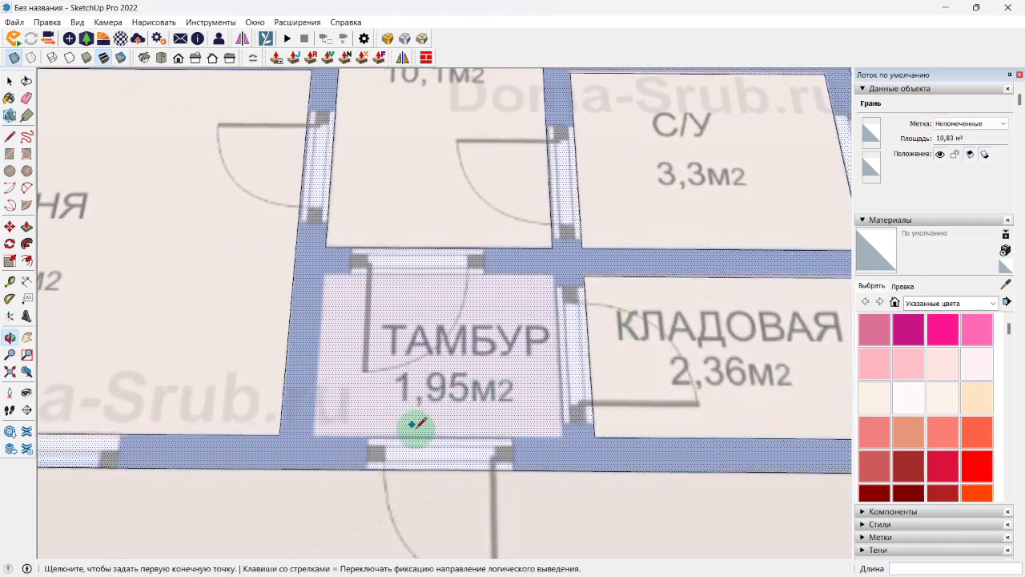
Step: Mark the 200 mm partition thickness from КЛАДОВАЯ's terrace-side corner, and trace ТАМБУР's closed inner outline from its end
{"action": "left_click", "coordinate": [594, 437]}
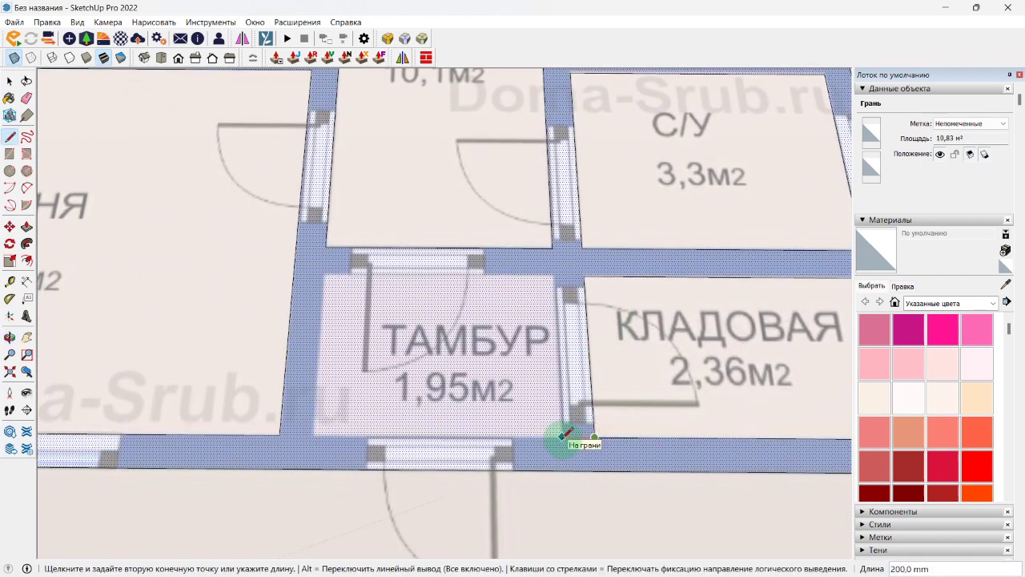
{"action": "type", "text": "200"}
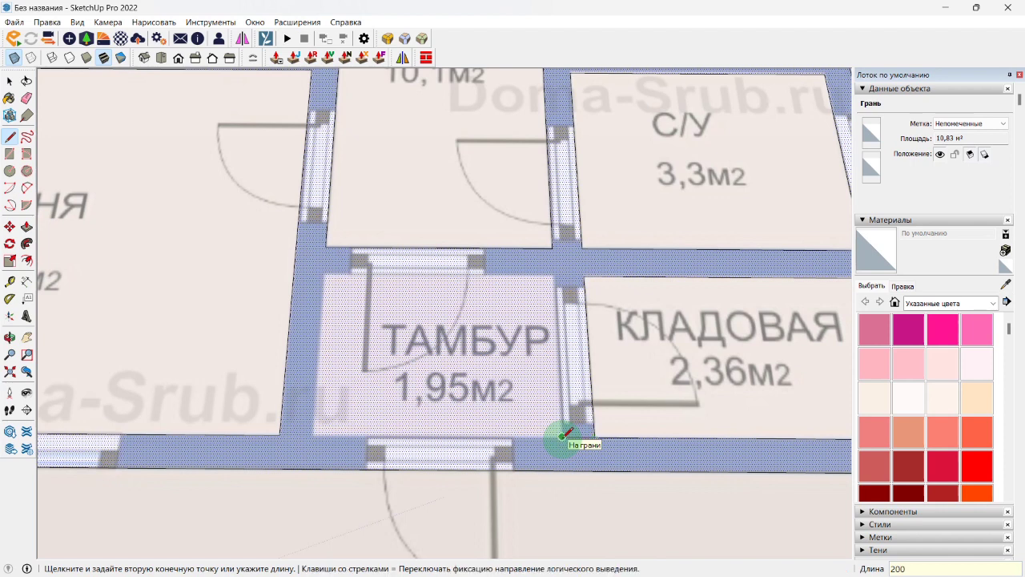
{"action": "key", "text": "Return"}
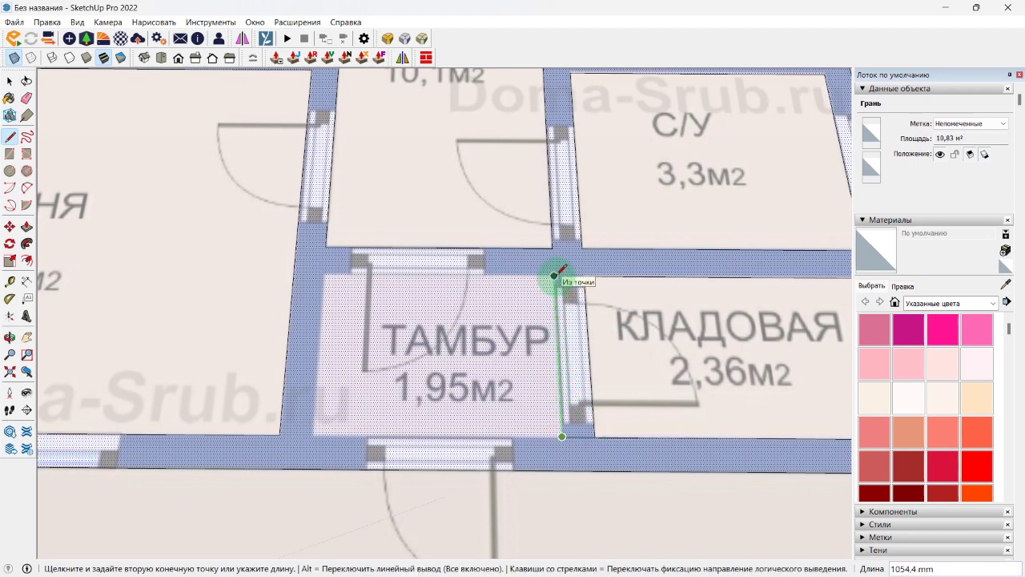
{"action": "left_click", "coordinate": [554, 276]}
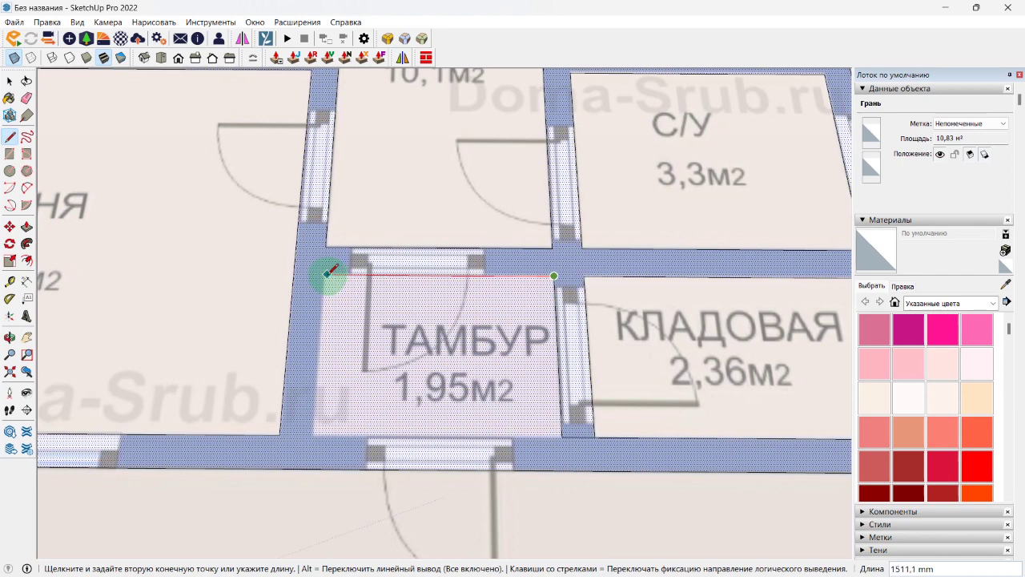
{"action": "left_click", "coordinate": [325, 237]}
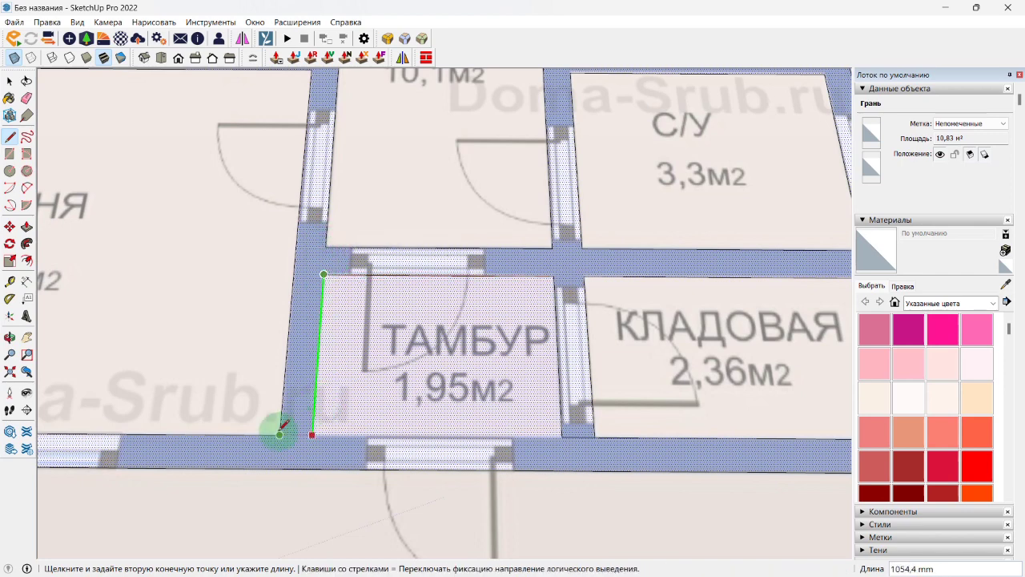
{"action": "left_click", "coordinate": [311, 435]}
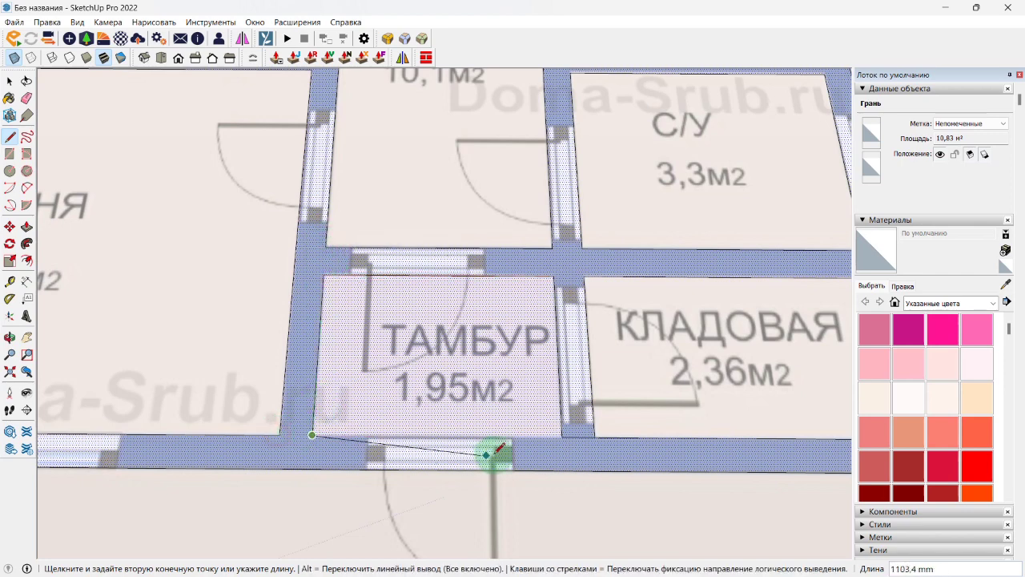
{"action": "left_click", "coordinate": [562, 435]}
Step: Erase the helper lines at the ТАМБУР–КЛАДОВАЯ partition and at КЛАДОВАЯ's outer corner
{"action": "middle_click_drag", "start_coordinate": [549, 435], "coordinate": [441, 414]}
{"action": "scroll", "coordinate": [445, 409], "scroll_direction": "up", "scroll_amount": 5}
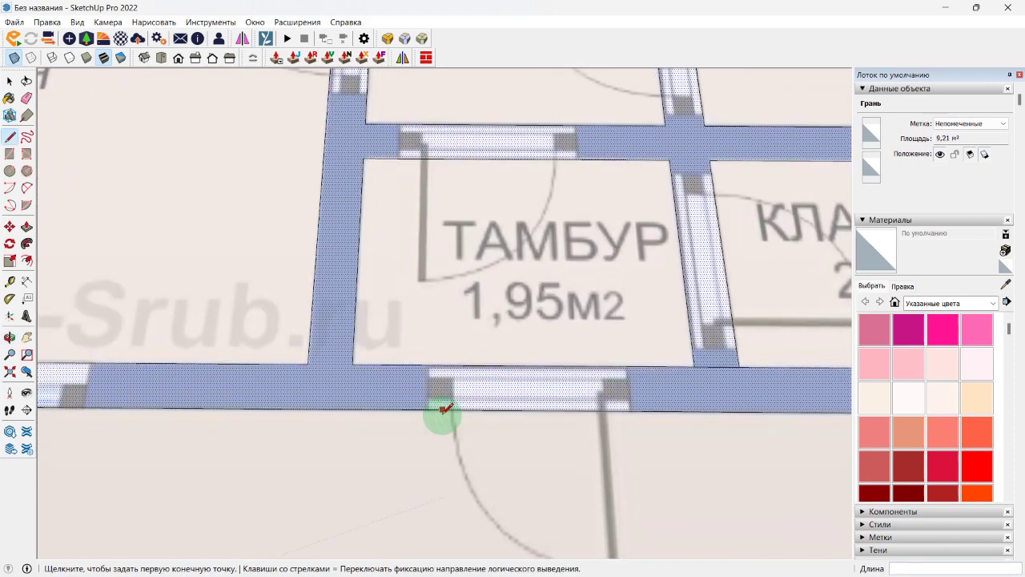
{"action": "scroll", "coordinate": [441, 411], "scroll_direction": "down", "scroll_amount": 5}
{"action": "scroll", "coordinate": [419, 379], "scroll_direction": "up", "scroll_amount": 1}
{"action": "key", "text": "e"}
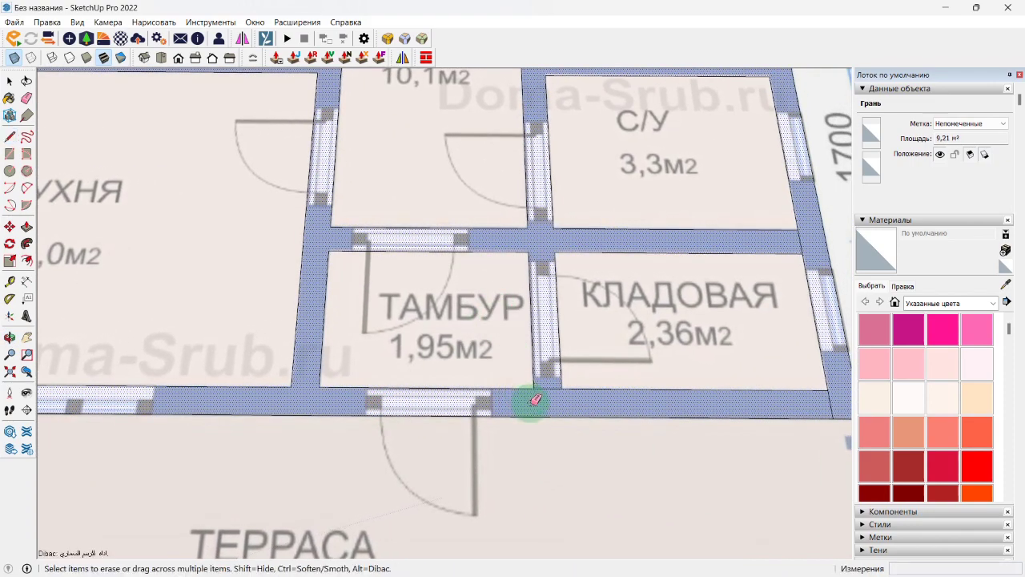
{"action": "left_click", "coordinate": [553, 383]}
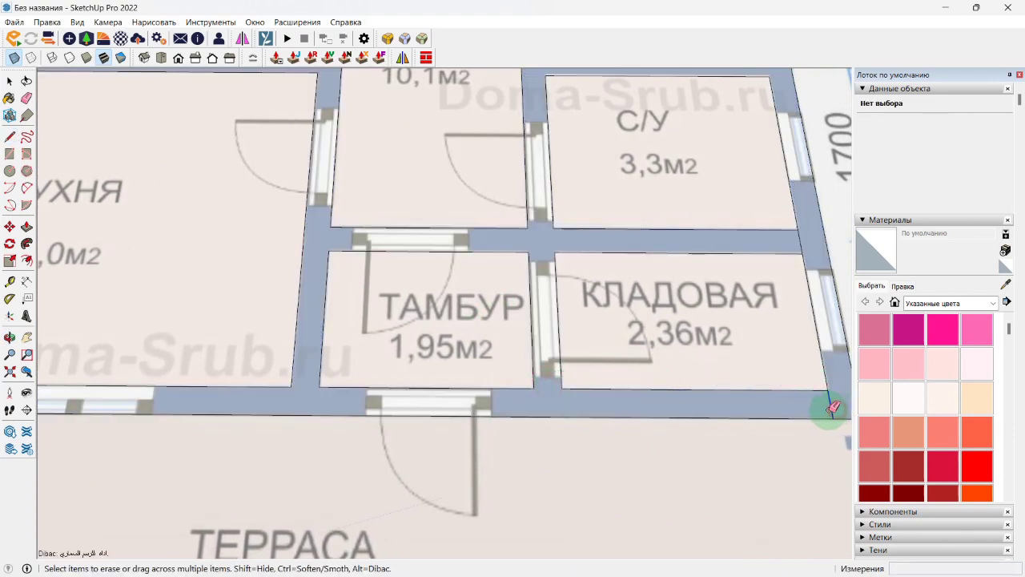
{"action": "scroll", "coordinate": [808, 239], "scroll_direction": "down", "scroll_amount": 4}
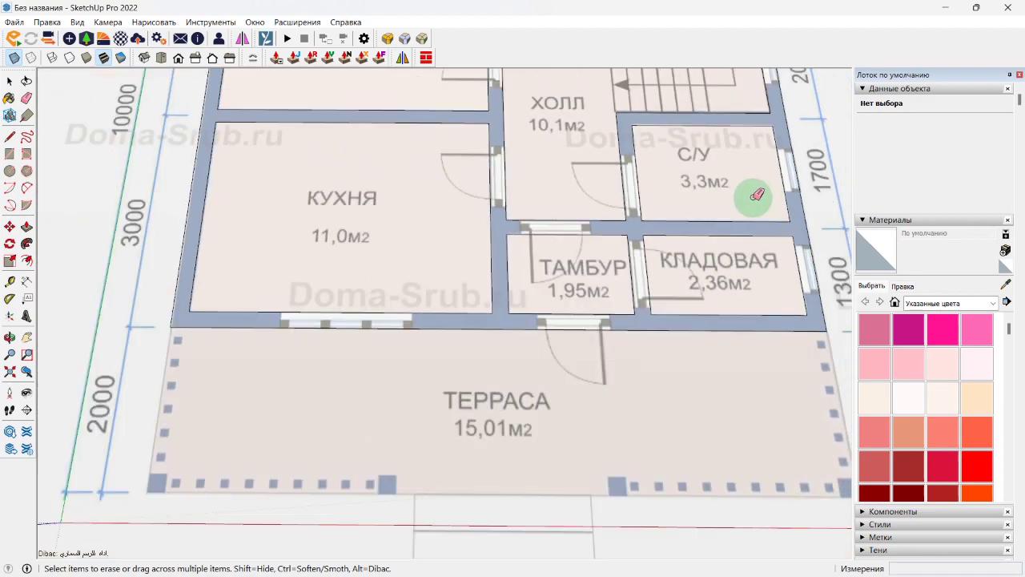
Step: Erase the leftover line where the ГОСТИНАЯ, КОМНАТА and ХОЛЛ walls meet
{"action": "mouse_move", "coordinate": [755, 201]}
{"action": "middle_mouse_down"}
{"action": "mouse_move", "coordinate": [641, 281]}
{"action": "mouse_move", "coordinate": [488, 294]}
{"action": "mouse_move", "coordinate": [429, 216]}
{"action": "mouse_move", "coordinate": [389, 220]}
{"action": "mouse_move", "coordinate": [488, 206]}
{"action": "mouse_move", "coordinate": [492, 255]}
{"action": "mouse_move", "coordinate": [490, 223]}
{"action": "middle_mouse_up"}
{"action": "scroll", "coordinate": [547, 195], "scroll_direction": "up", "scroll_amount": 3}
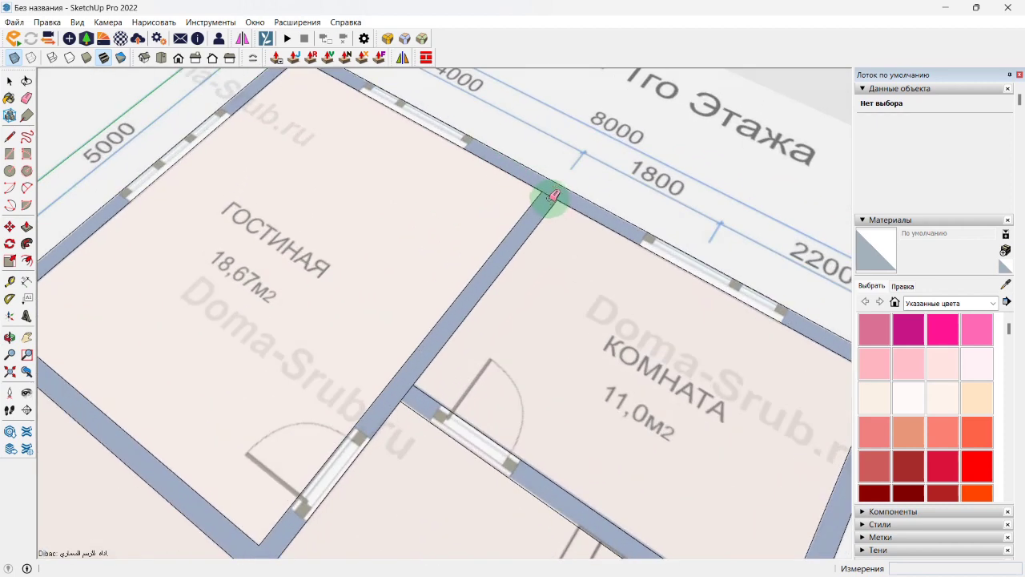
{"action": "scroll", "coordinate": [550, 199], "scroll_direction": "down", "scroll_amount": 3}
{"action": "scroll", "coordinate": [467, 314], "scroll_direction": "down", "scroll_amount": 1}
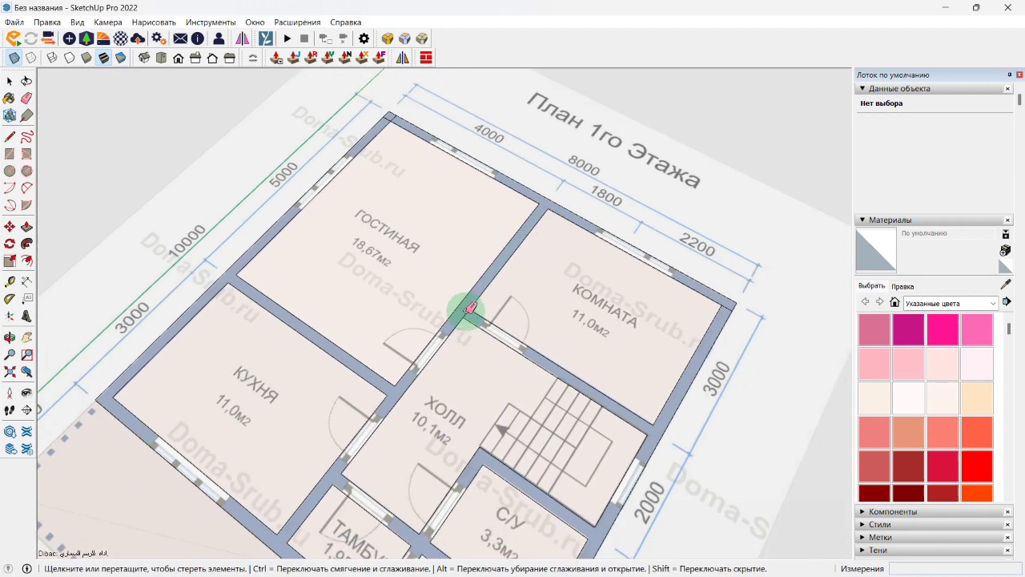
{"action": "scroll", "coordinate": [467, 314], "scroll_direction": "up", "scroll_amount": 4}
{"action": "left_click", "coordinate": [467, 314]}
{"action": "scroll", "coordinate": [612, 388], "scroll_direction": "down", "scroll_amount": 4}
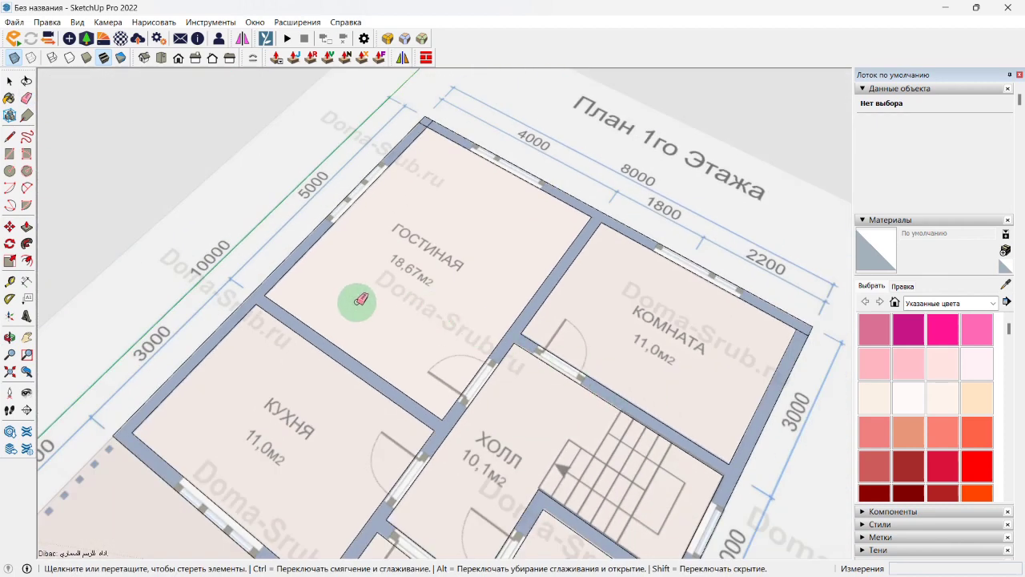
Step: Turn off the X-ray display so the traced faces are shown opaque over the floor plan
{"action": "mouse_move", "coordinate": [294, 332]}
{"action": "middle_mouse_down"}
{"action": "mouse_move", "coordinate": [355, 256]}
{"action": "mouse_move", "coordinate": [439, 270]}
{"action": "middle_mouse_up"}
{"action": "key", "text": "space"}
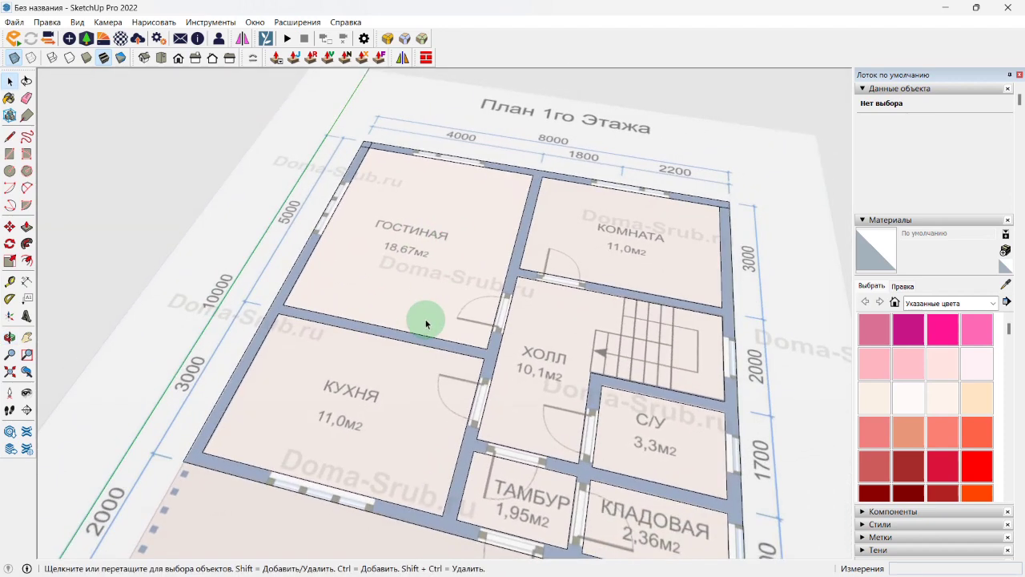
{"action": "middle_click_drag", "start_coordinate": [374, 160], "coordinate": [493, 251]}
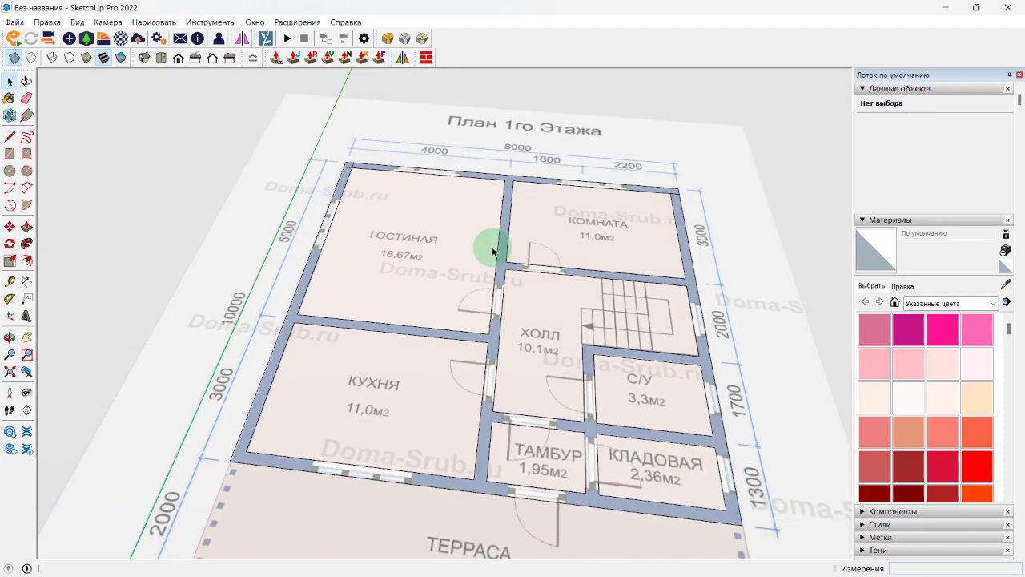
{"action": "key", "text": "k"}
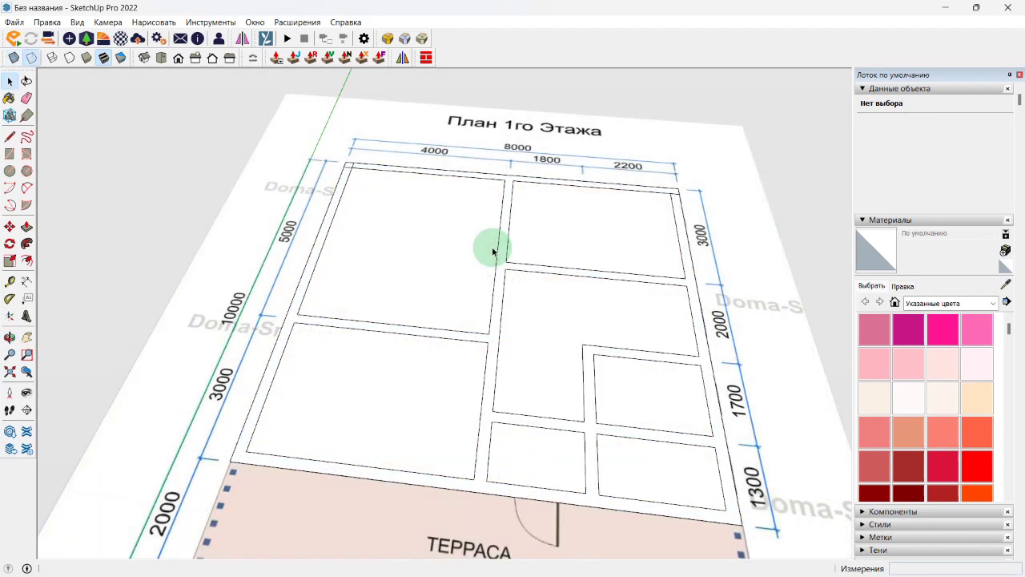
{"action": "middle_click_drag", "start_coordinate": [524, 281], "coordinate": [440, 248]}
{"action": "key", "text": "p"}
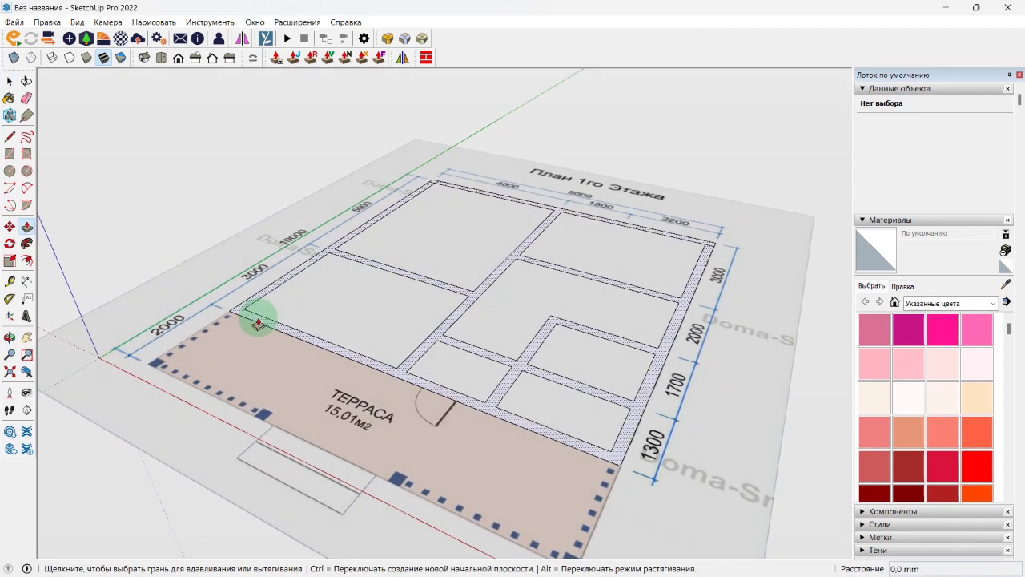
{"action": "left_click", "coordinate": [258, 322]}
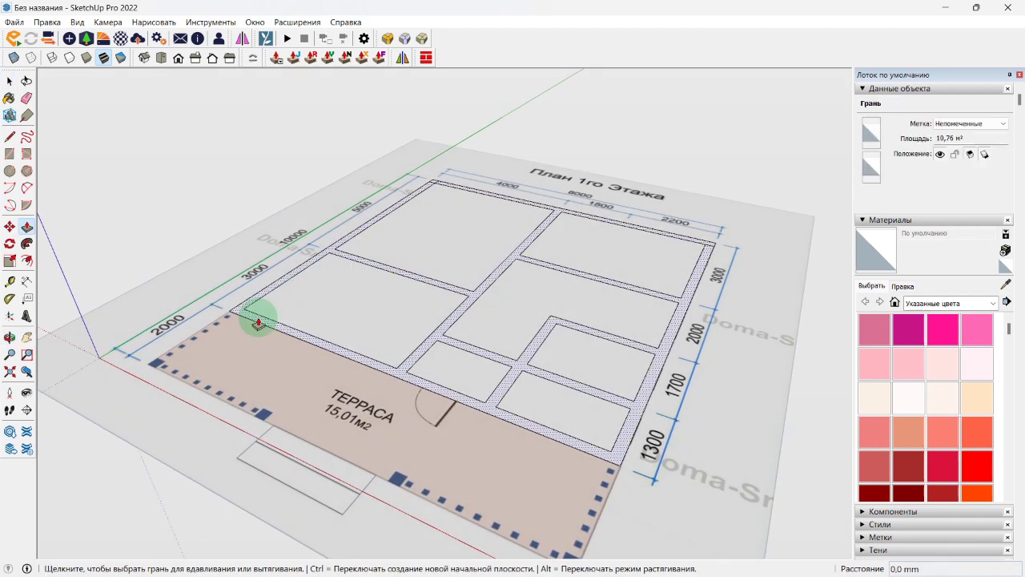
{"action": "key", "text": "space"}
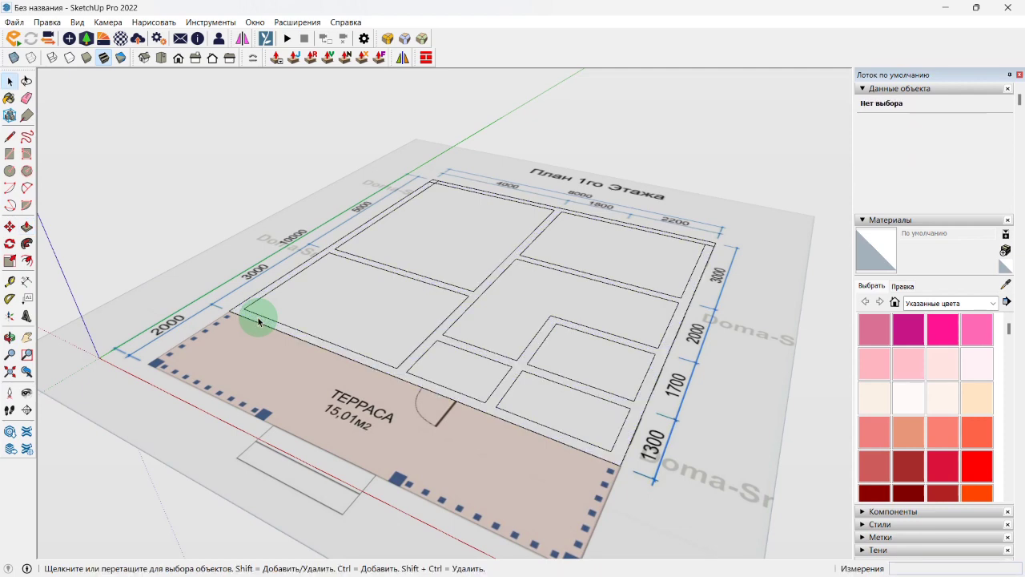
Step: Select the wall face with all its connected edges and faces, make it a group, and open the group for editing
{"action": "scroll", "coordinate": [257, 321], "scroll_direction": "up", "scroll_amount": 3}
{"action": "triple_click", "coordinate": [253, 320]}
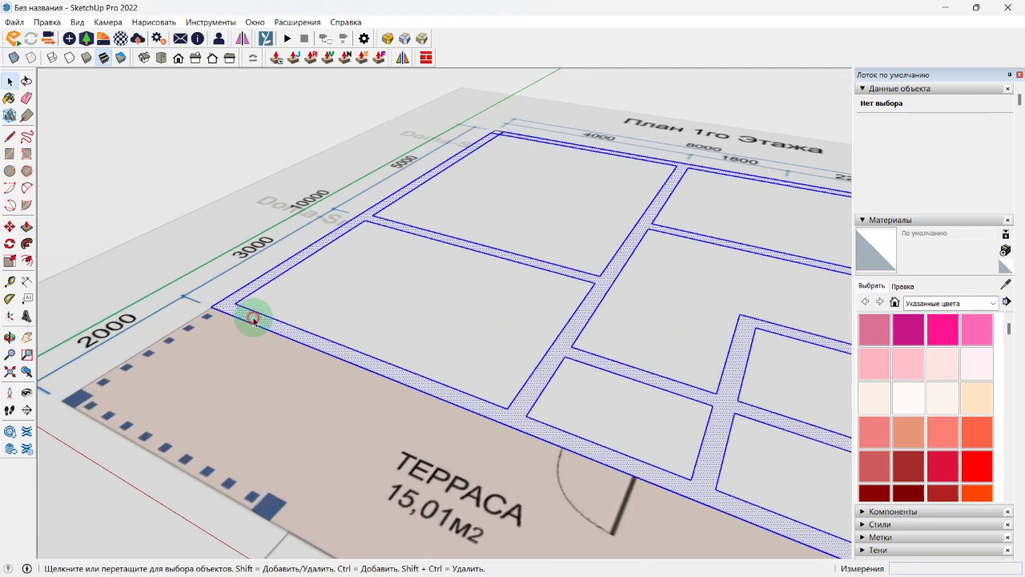
{"action": "scroll", "coordinate": [253, 320], "scroll_direction": "down", "scroll_amount": 3}
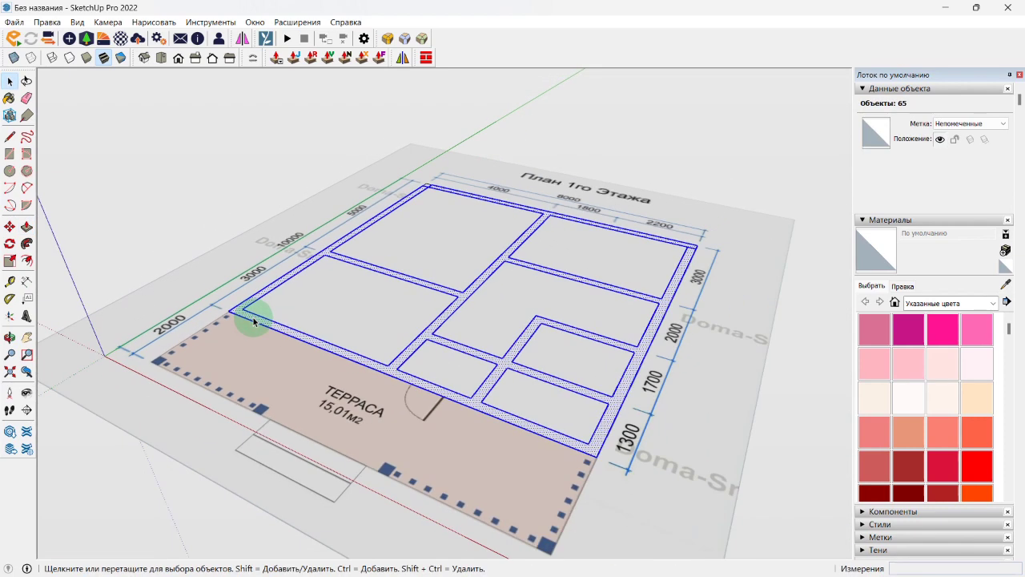
{"action": "scroll", "coordinate": [253, 320], "scroll_direction": "up", "scroll_amount": 3}
{"action": "key", "text": "g"}
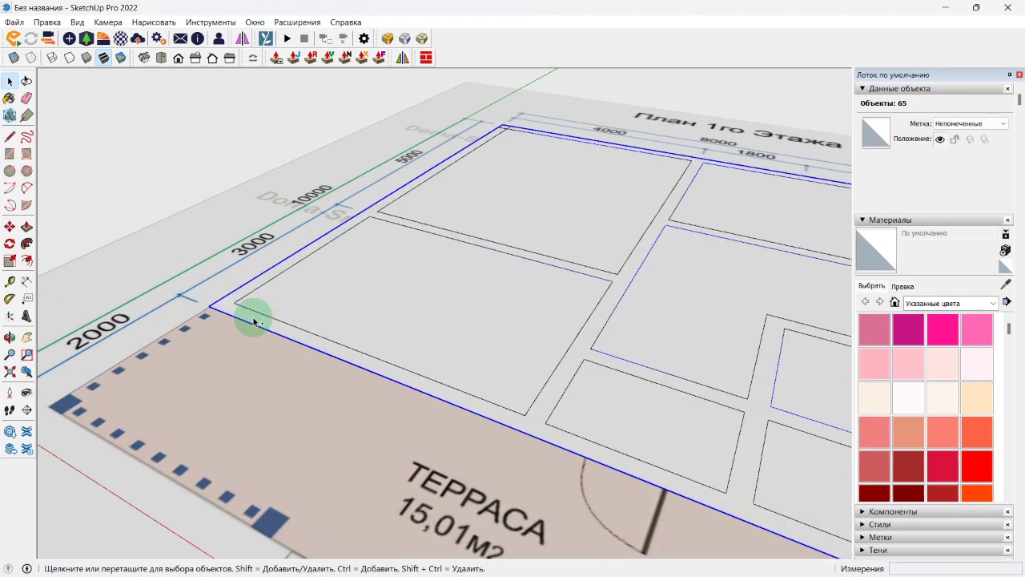
{"action": "double_click", "coordinate": [253, 320]}
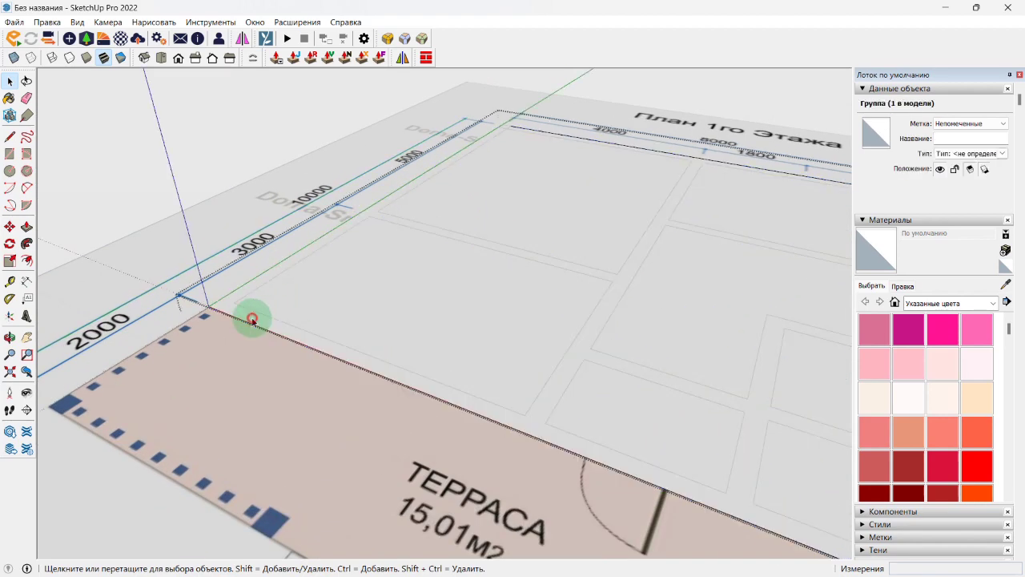
Step: Try extruding the grouped wall face upward by 3000 mm with Push/Pull and view the raised walls
{"action": "key", "text": "p"}
{"action": "left_click", "coordinate": [253, 324]}
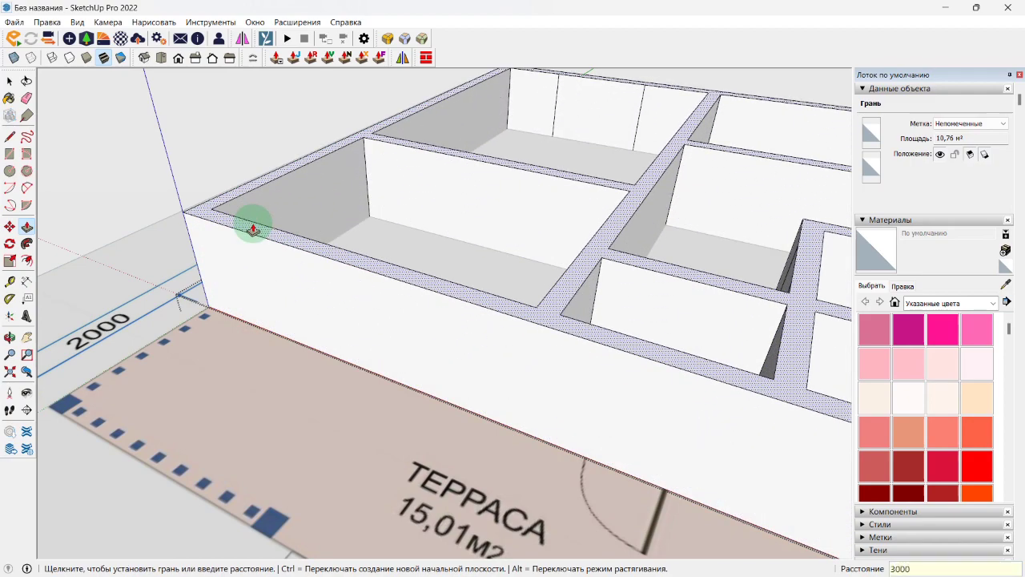
{"action": "type", "text": "3000"}
{"action": "key", "text": "Return"}
{"action": "scroll", "coordinate": [253, 229], "scroll_direction": "down", "scroll_amount": 5}
{"action": "middle_click_drag", "start_coordinate": [302, 230], "coordinate": [580, 397]}
{"action": "scroll", "coordinate": [513, 261], "scroll_direction": "up", "scroll_amount": 5}
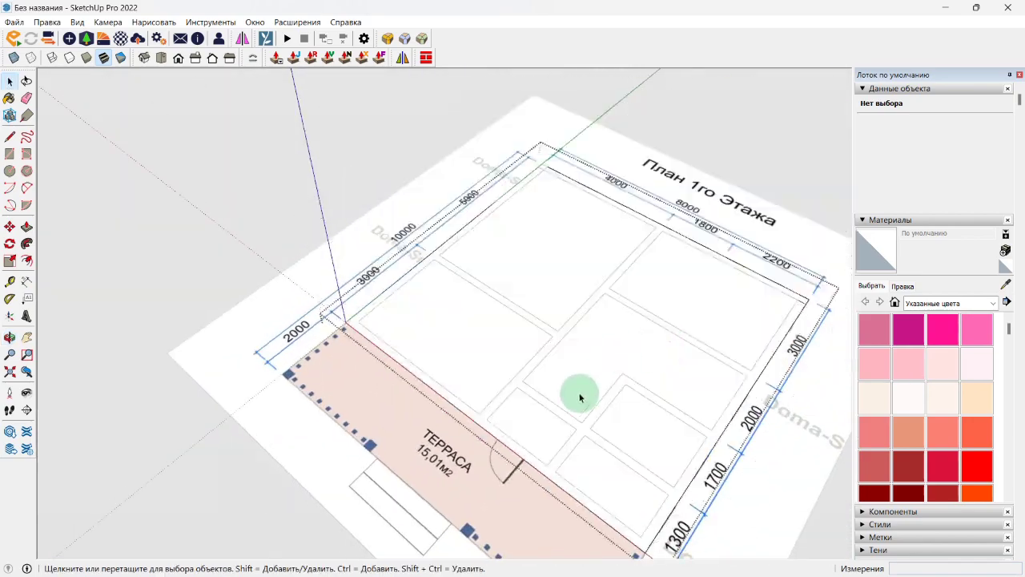
Step: Turn the X-ray display back on to see the plan's door and window openings around ТАМБУР's entrance
{"action": "scroll", "coordinate": [581, 397], "scroll_direction": "up", "scroll_amount": 3}
{"action": "middle_click_drag", "start_coordinate": [518, 456], "coordinate": [575, 442]}
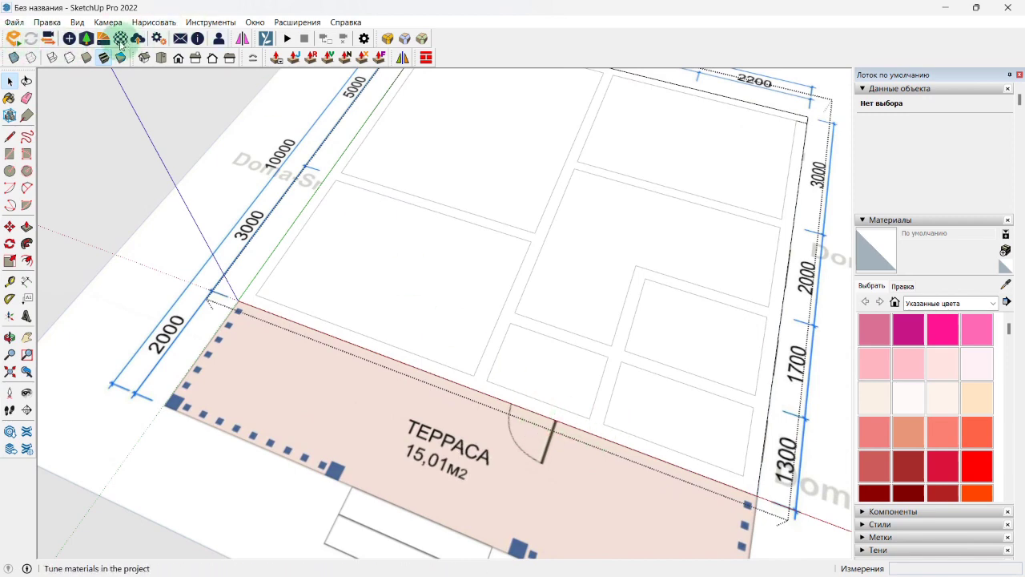
{"action": "left_click", "coordinate": [13, 58]}
{"action": "scroll", "coordinate": [563, 393], "scroll_direction": "up", "scroll_amount": 5}
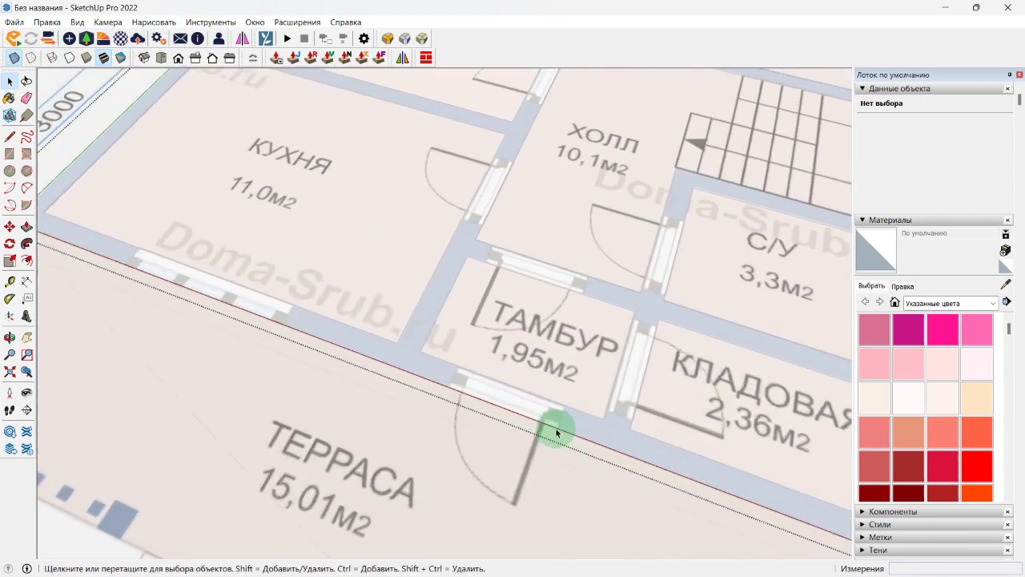
Step: Mark the 900 mm entrance door opening between ТАМБУР and the terrace with two lines drawn across the outer wall
{"action": "key", "text": "l"}
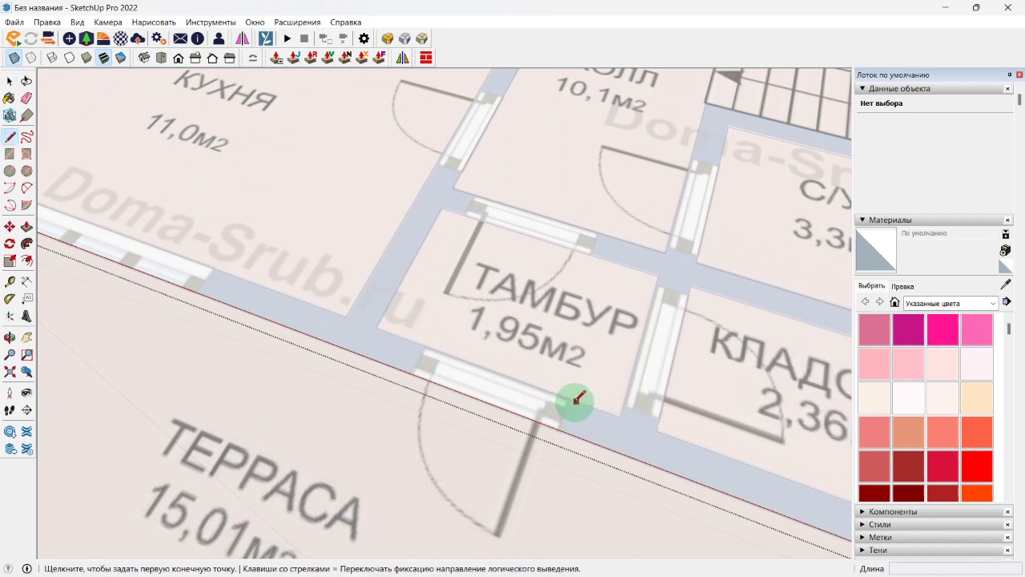
{"action": "left_click", "coordinate": [571, 398]}
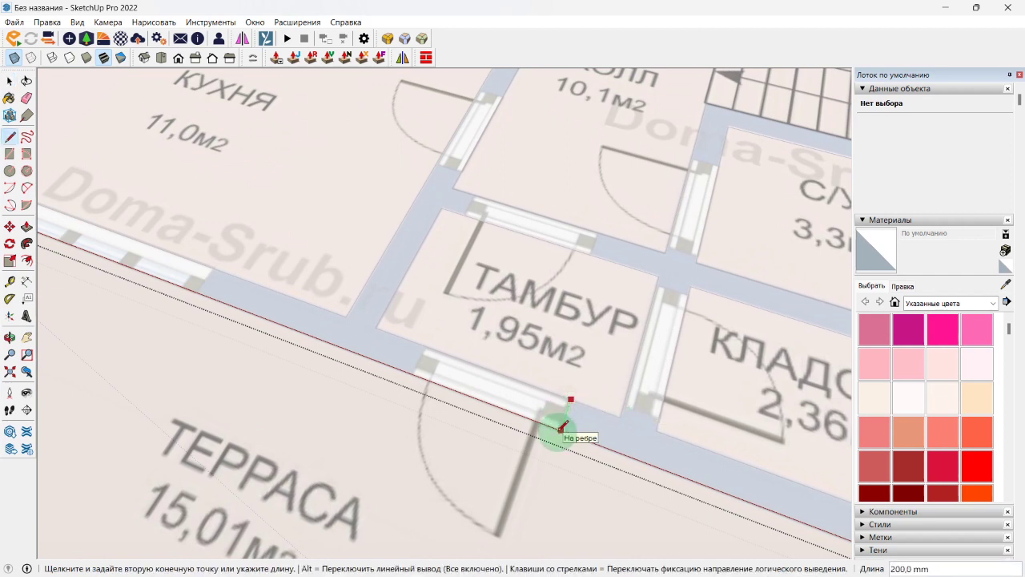
{"action": "key", "text": "Escape"}
{"action": "left_click", "coordinate": [571, 399]}
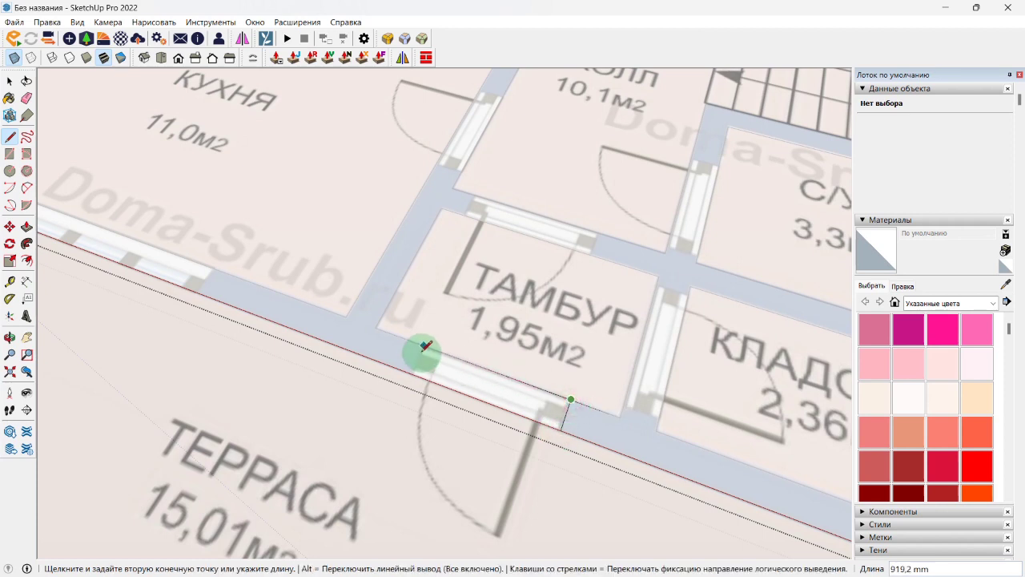
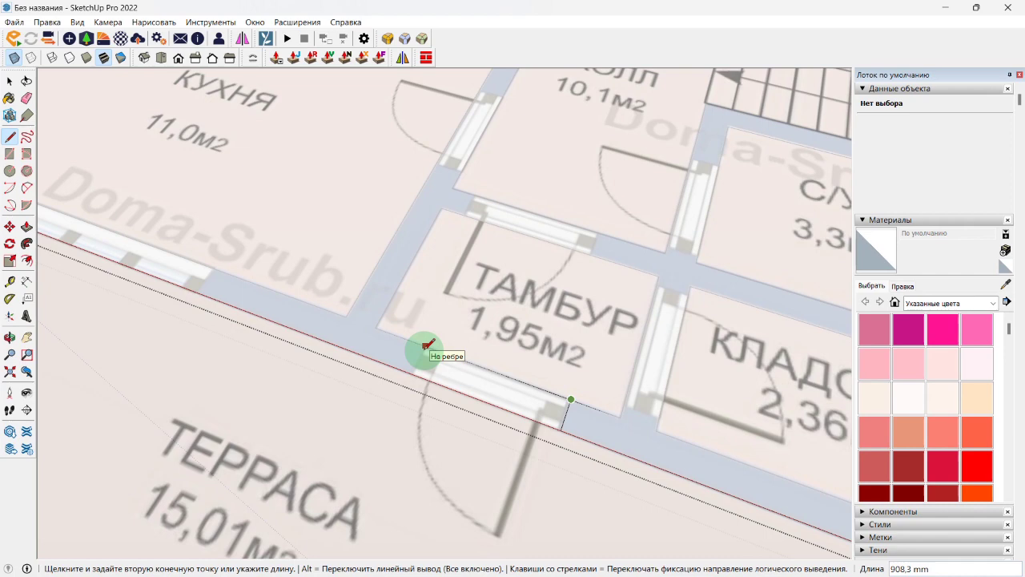
{"action": "key", "text": "Return"}
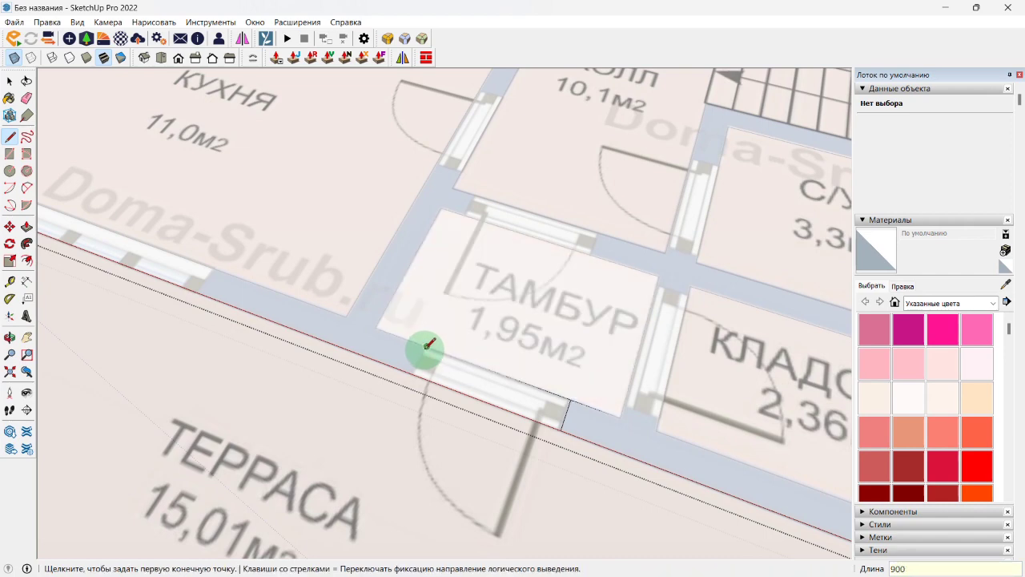
{"action": "left_click", "coordinate": [425, 349]}
{"action": "left_click", "coordinate": [410, 367]}
{"action": "scroll", "coordinate": [415, 370], "scroll_direction": "down", "scroll_amount": 3}
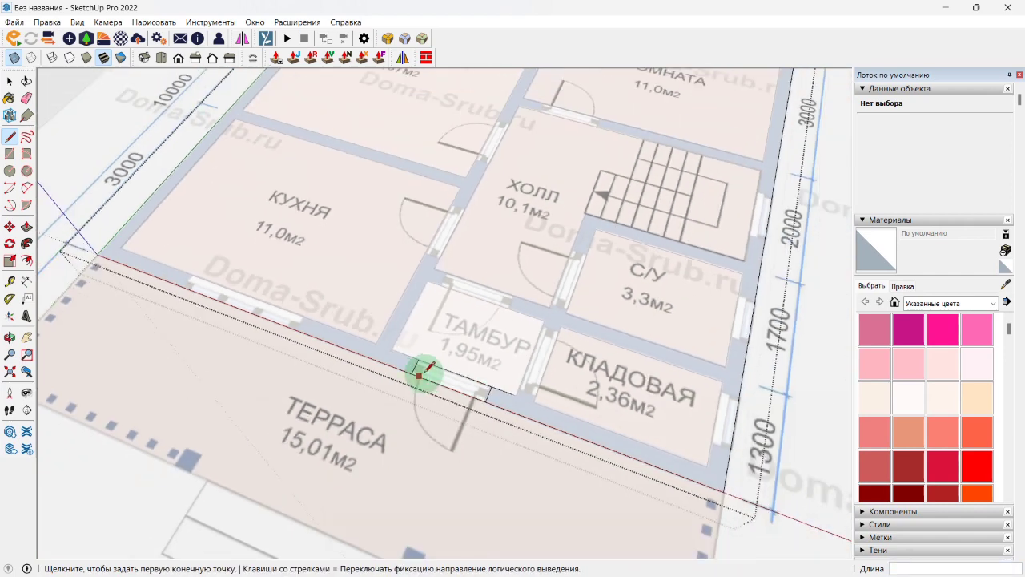
Step: Raise the wall face again by the last Push/Pull height of 3000 mm and turn off the X-ray display
{"action": "scroll", "coordinate": [419, 370], "scroll_direction": "down", "scroll_amount": 5}
{"action": "key", "text": "e"}
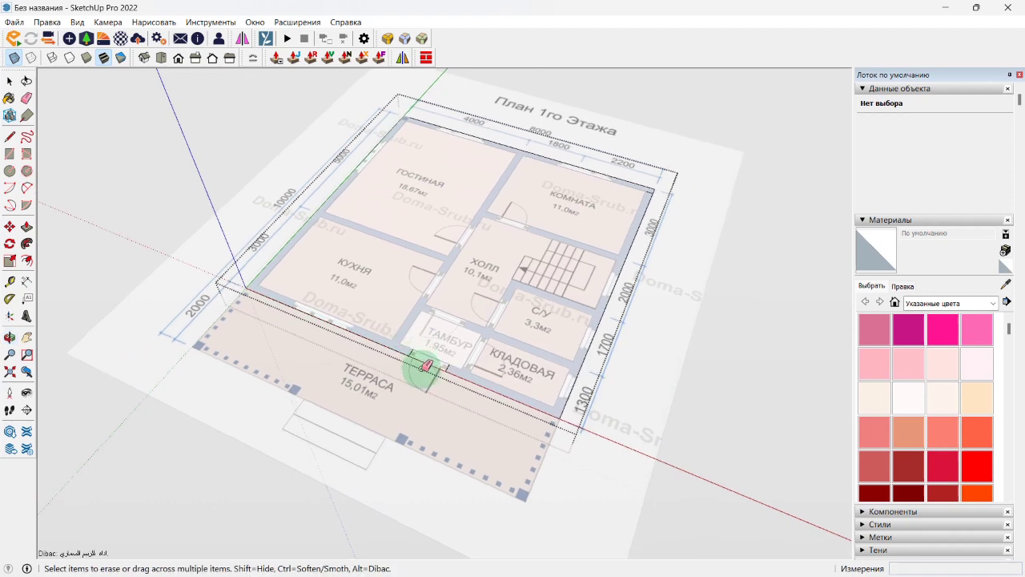
{"action": "mouse_move", "coordinate": [463, 351]}
{"action": "middle_mouse_down"}
{"action": "mouse_move", "coordinate": [453, 370]}
{"action": "mouse_move", "coordinate": [464, 304]}
{"action": "mouse_move", "coordinate": [478, 344]}
{"action": "mouse_move", "coordinate": [487, 316]}
{"action": "mouse_move", "coordinate": [572, 284]}
{"action": "mouse_move", "coordinate": [501, 349]}
{"action": "mouse_move", "coordinate": [704, 328]}
{"action": "mouse_move", "coordinate": [586, 300]}
{"action": "mouse_move", "coordinate": [540, 412]}
{"action": "mouse_move", "coordinate": [611, 515]}
{"action": "mouse_move", "coordinate": [542, 373]}
{"action": "mouse_move", "coordinate": [666, 393]}
{"action": "mouse_move", "coordinate": [744, 357]}
{"action": "mouse_move", "coordinate": [557, 432]}
{"action": "mouse_move", "coordinate": [573, 424]}
{"action": "middle_mouse_up"}
{"action": "key", "text": "p"}
{"action": "double_click", "coordinate": [453, 371]}
{"action": "key", "text": "x"}
{"action": "scroll", "coordinate": [517, 267], "scroll_direction": "up", "scroll_amount": 3}
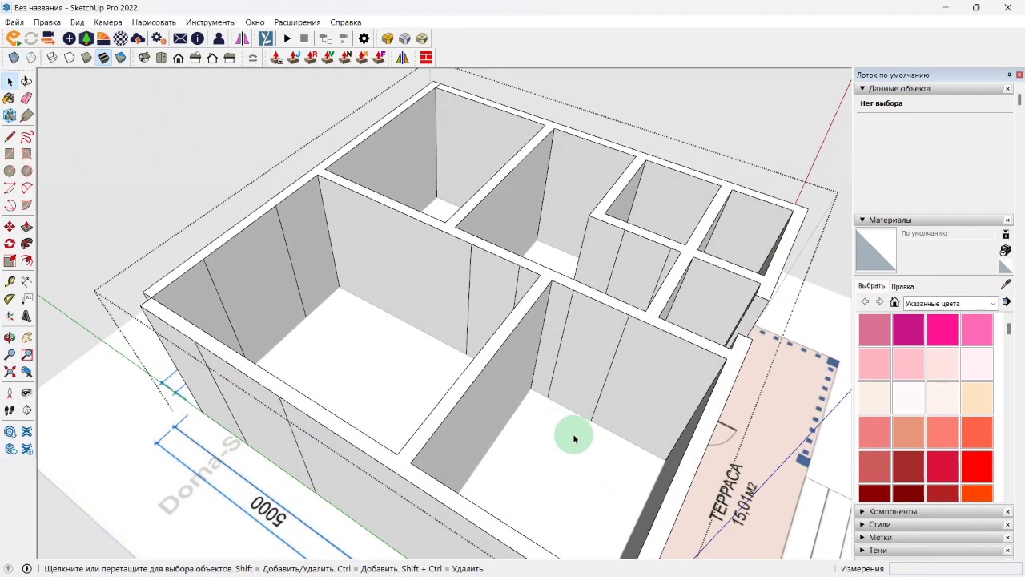
Step: Select the floor faces inside all the rooms and delete them to uncover the plan beneath
{"action": "left_click", "coordinate": [558, 447]}
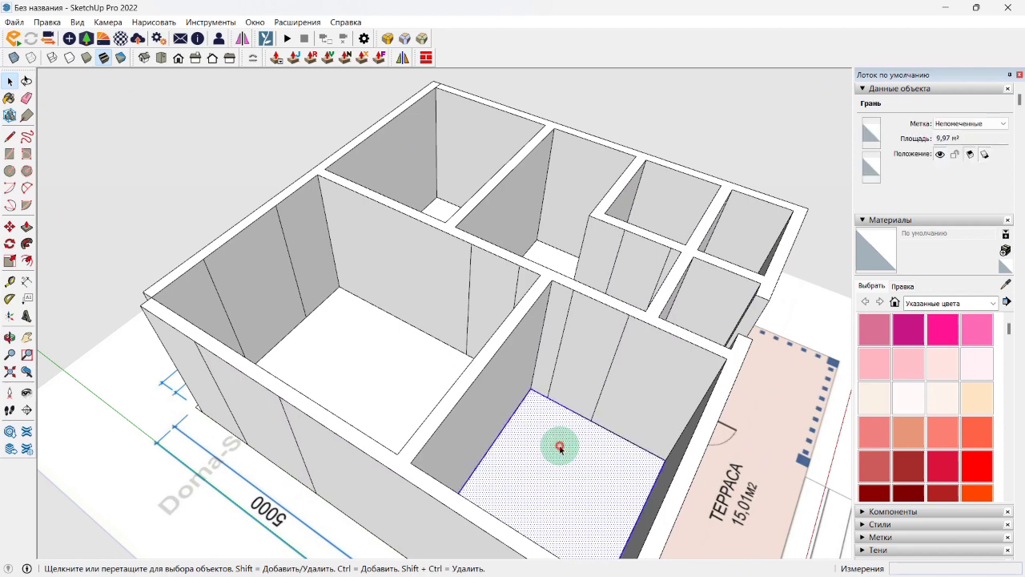
{"action": "left_click", "coordinate": [407, 355], "text": "ctrl"}
{"action": "middle_click_drag", "start_coordinate": [407, 355], "coordinate": [540, 299]}
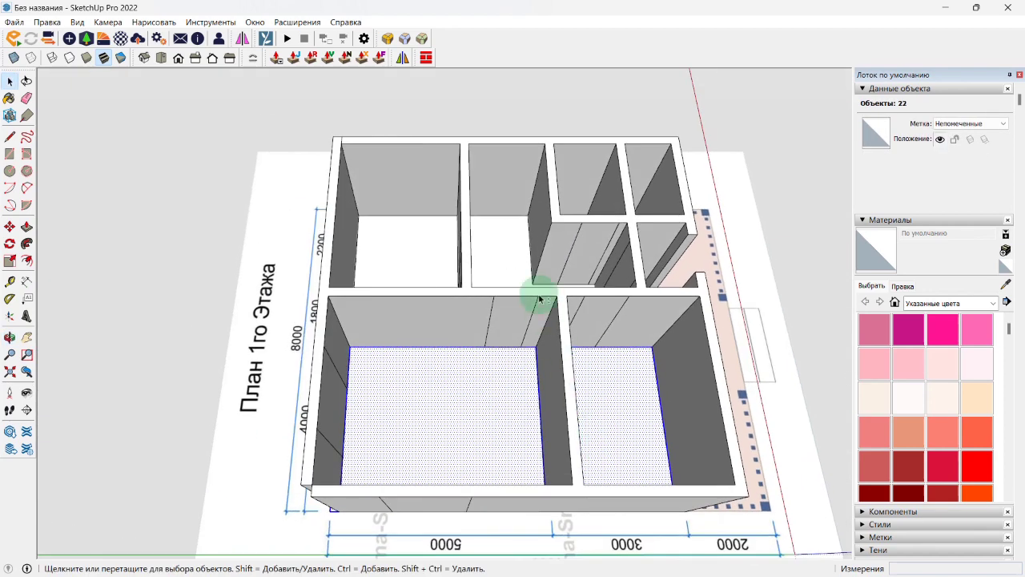
{"action": "left_click", "coordinate": [415, 254], "text": "ctrl"}
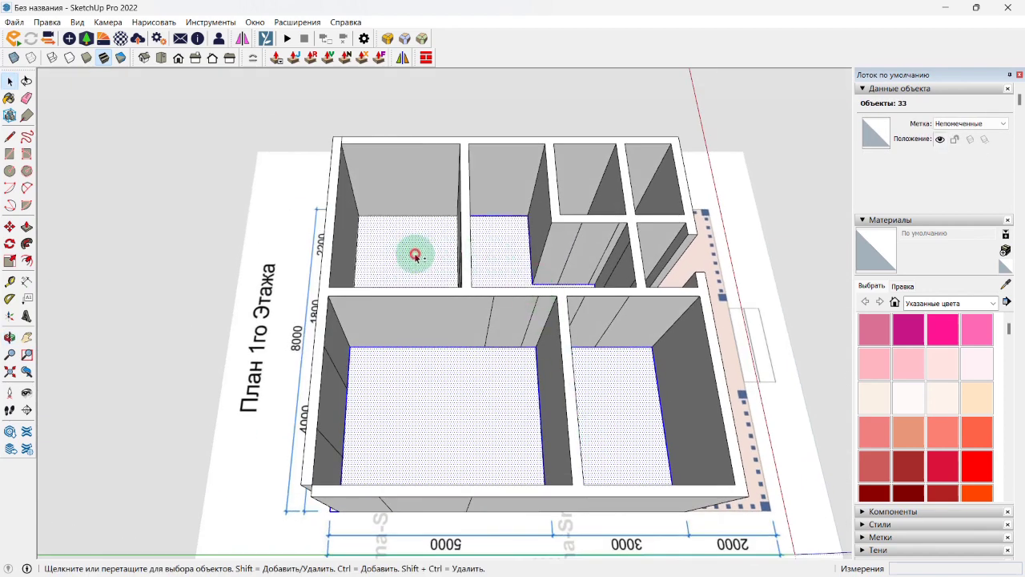
{"action": "middle_click_drag", "start_coordinate": [427, 257], "coordinate": [347, 344]}
{"action": "scroll", "coordinate": [528, 383], "scroll_direction": "up", "scroll_amount": 4}
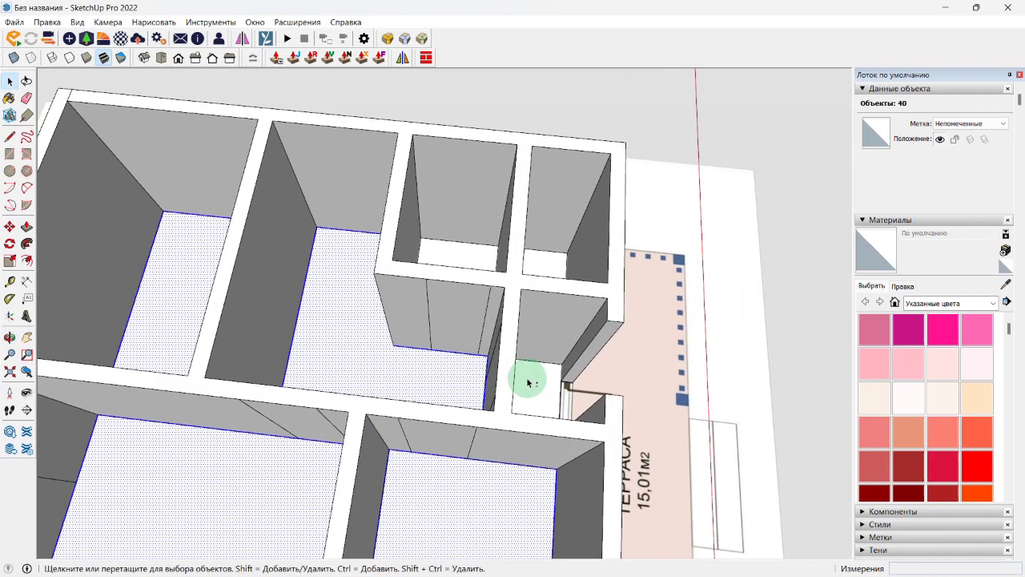
{"action": "middle_click_drag", "start_coordinate": [527, 382], "coordinate": [471, 346]}
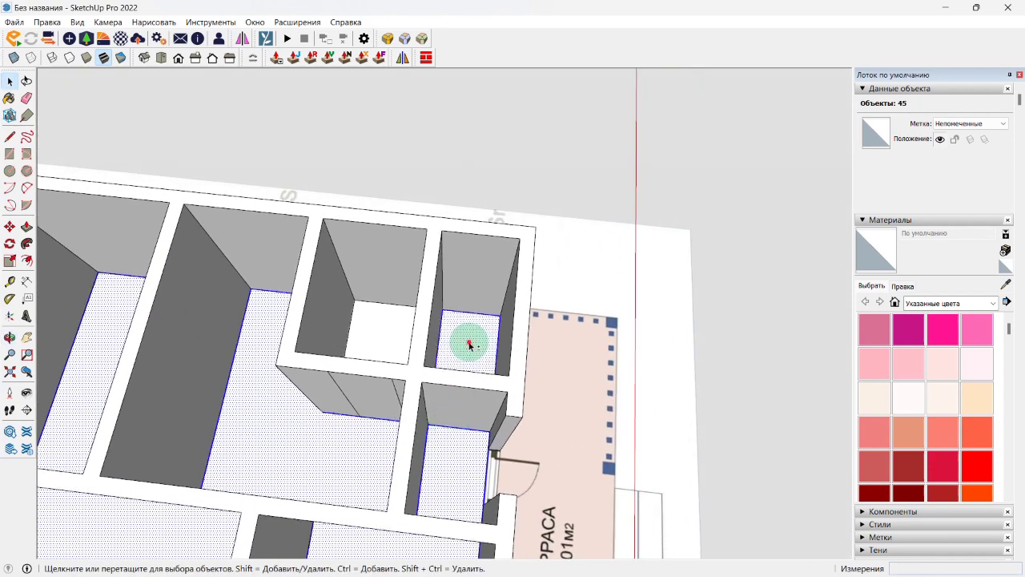
{"action": "middle_click_drag", "start_coordinate": [384, 327], "coordinate": [470, 270]}
{"action": "scroll", "coordinate": [529, 214], "scroll_direction": "down", "scroll_amount": 3}
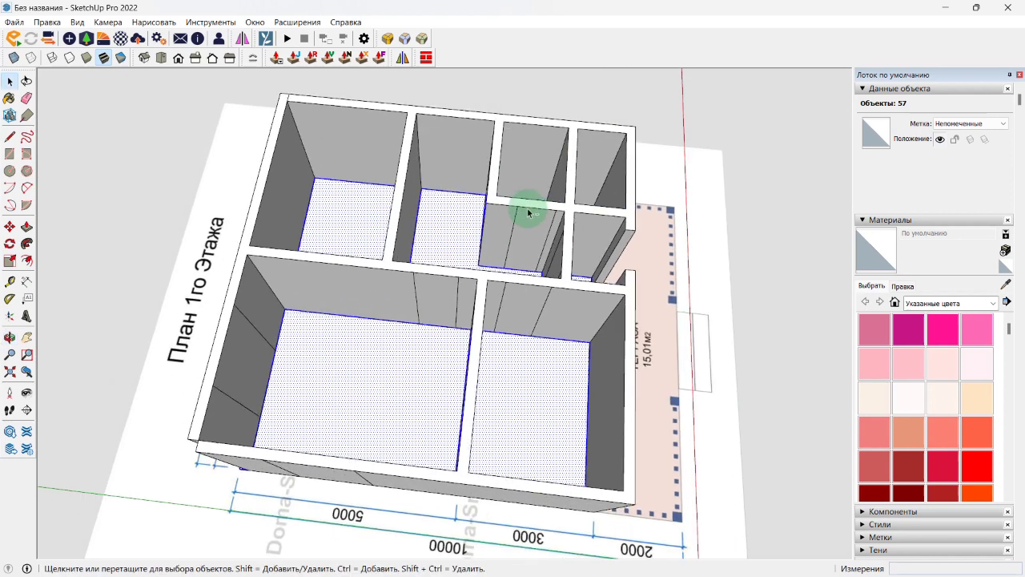
{"action": "left_click", "coordinate": [529, 213]}
Step: Select the bottom edges of the interior door openings and copy them 2100 mm straight up the walls
{"action": "middle_click_drag", "start_coordinate": [550, 375], "coordinate": [412, 314]}
{"action": "scroll", "coordinate": [411, 314], "scroll_direction": "up", "scroll_amount": 3}
{"action": "middle_click_drag", "start_coordinate": [442, 278], "coordinate": [383, 364]}
{"action": "scroll", "coordinate": [433, 307], "scroll_direction": "up", "scroll_amount": 3}
{"action": "left_click", "coordinate": [433, 307]}
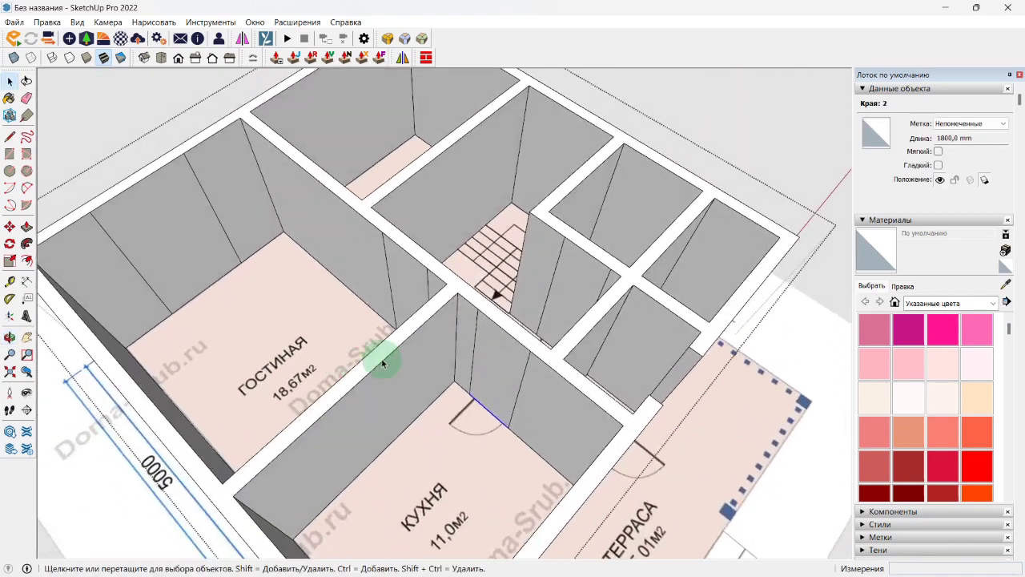
{"action": "middle_click_drag", "start_coordinate": [558, 330], "coordinate": [518, 296]}
{"action": "scroll", "coordinate": [458, 301], "scroll_direction": "up", "scroll_amount": 3}
{"action": "left_click", "coordinate": [456, 303], "text": "shift"}
{"action": "scroll", "coordinate": [456, 304], "scroll_direction": "down", "scroll_amount": 3}
{"action": "left_click", "coordinate": [481, 335], "text": "shift"}
{"action": "scroll", "coordinate": [518, 296], "scroll_direction": "up", "scroll_amount": 4}
{"action": "key", "text": "m"}
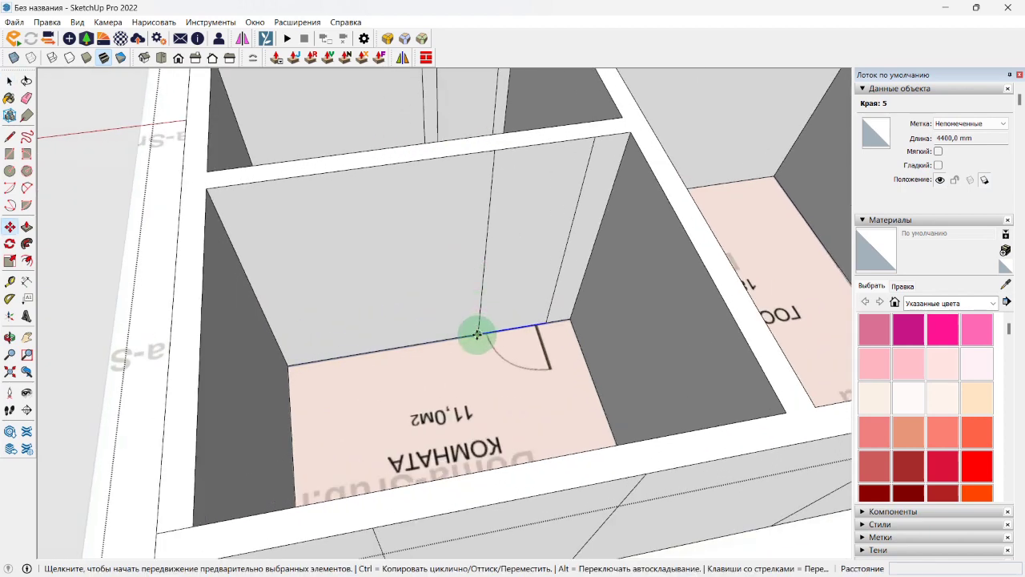
{"action": "key", "text": "ctrl"}
{"action": "left_click", "coordinate": [478, 334]}
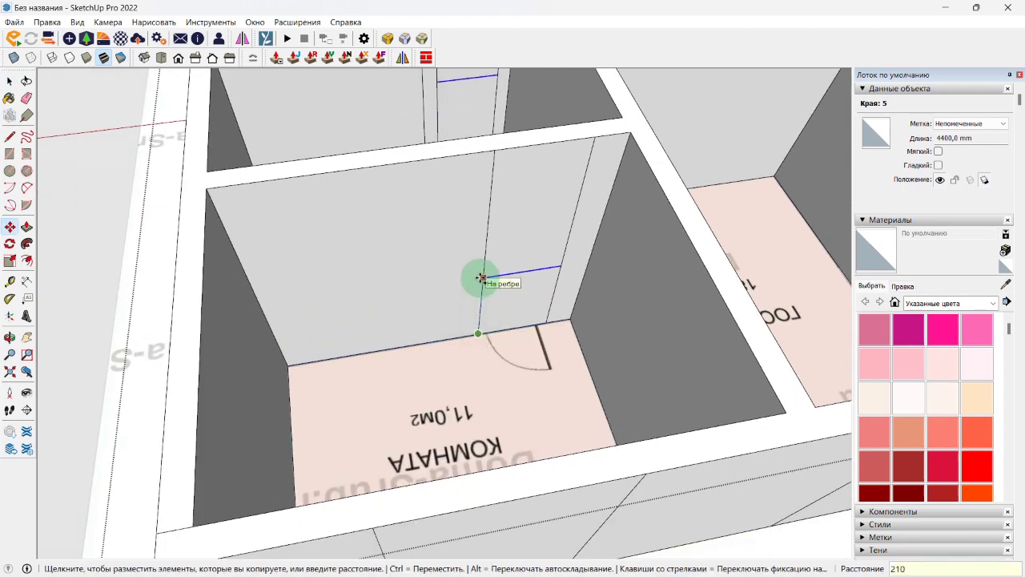
{"action": "type", "text": "2100"}
{"action": "key", "text": "Return"}
Step: Erase the vertical edges above the 2100 mm door heads on the interior walls
{"action": "scroll", "coordinate": [478, 277], "scroll_direction": "down", "scroll_amount": 5}
{"action": "middle_click_drag", "start_coordinate": [476, 280], "coordinate": [528, 270]}
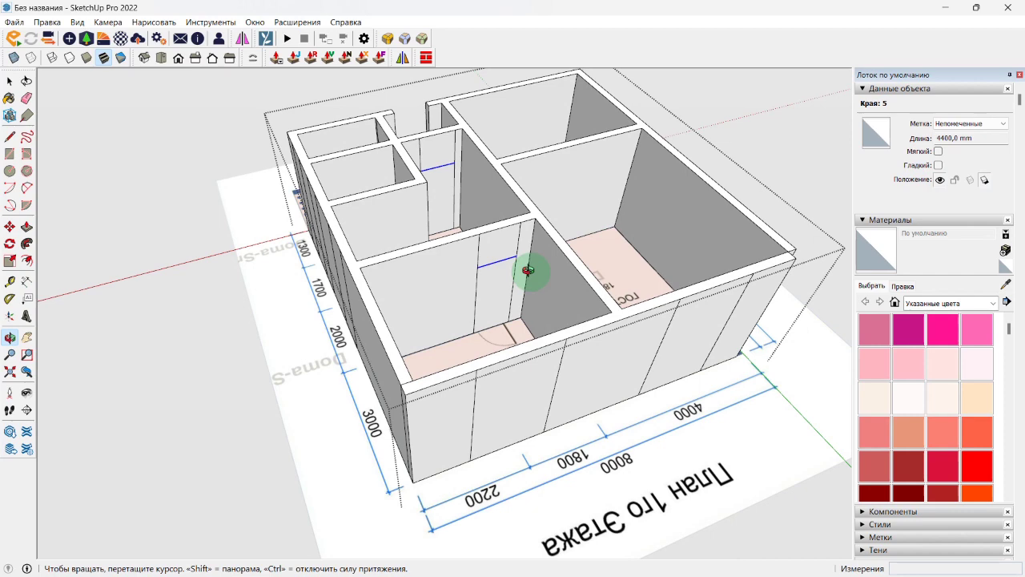
{"action": "middle_click_drag", "start_coordinate": [528, 269], "coordinate": [531, 261]}
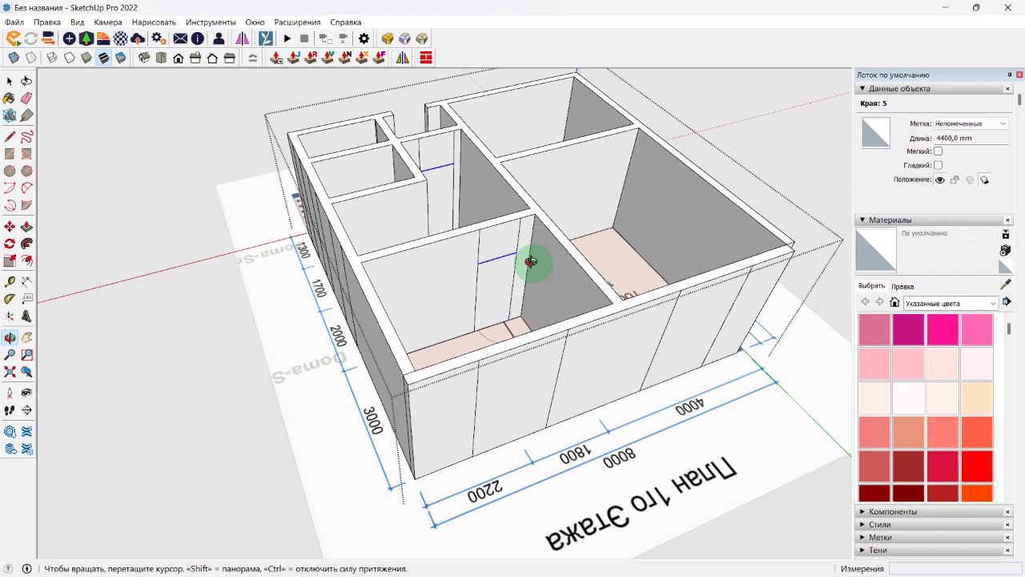
{"action": "middle_click_drag", "start_coordinate": [530, 262], "coordinate": [520, 256]}
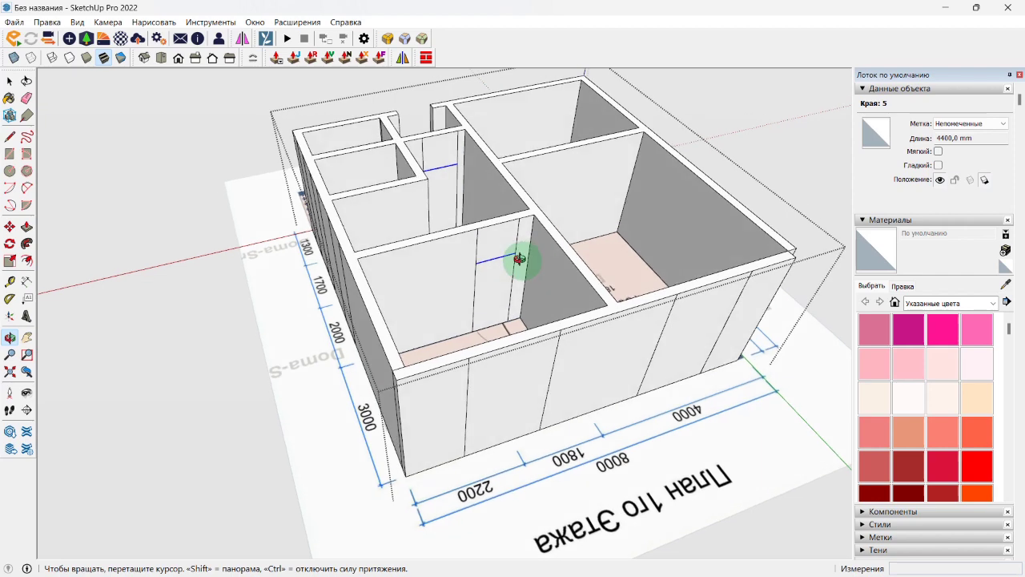
{"action": "key", "text": "e"}
{"action": "scroll", "coordinate": [521, 234], "scroll_direction": "up", "scroll_amount": 4}
{"action": "left_click_drag", "start_coordinate": [528, 233], "coordinate": [449, 251]}
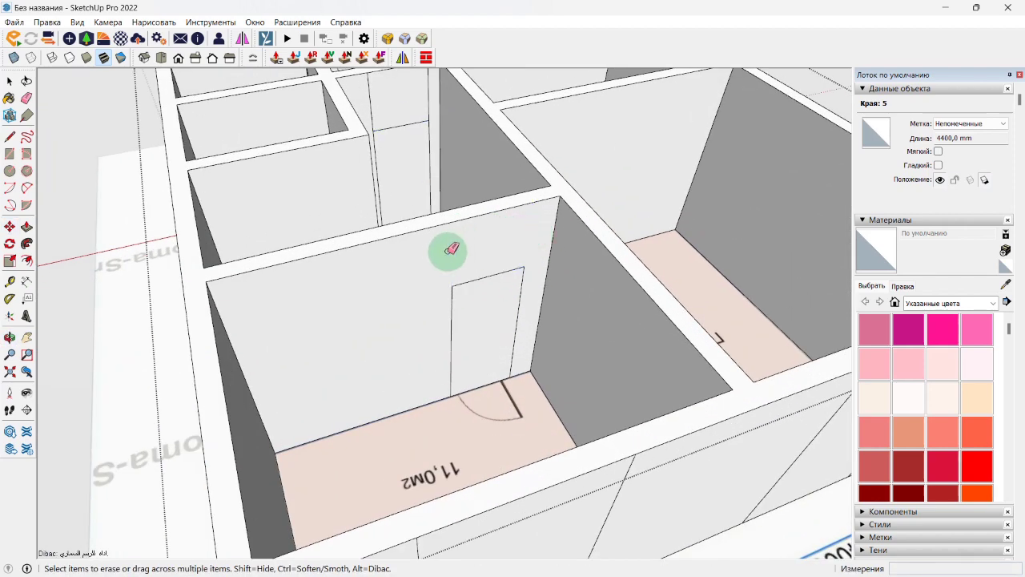
{"action": "mouse_move", "coordinate": [531, 256]}
{"action": "middle_mouse_down"}
{"action": "mouse_move", "coordinate": [431, 272]}
{"action": "mouse_move", "coordinate": [296, 251]}
{"action": "middle_mouse_up"}
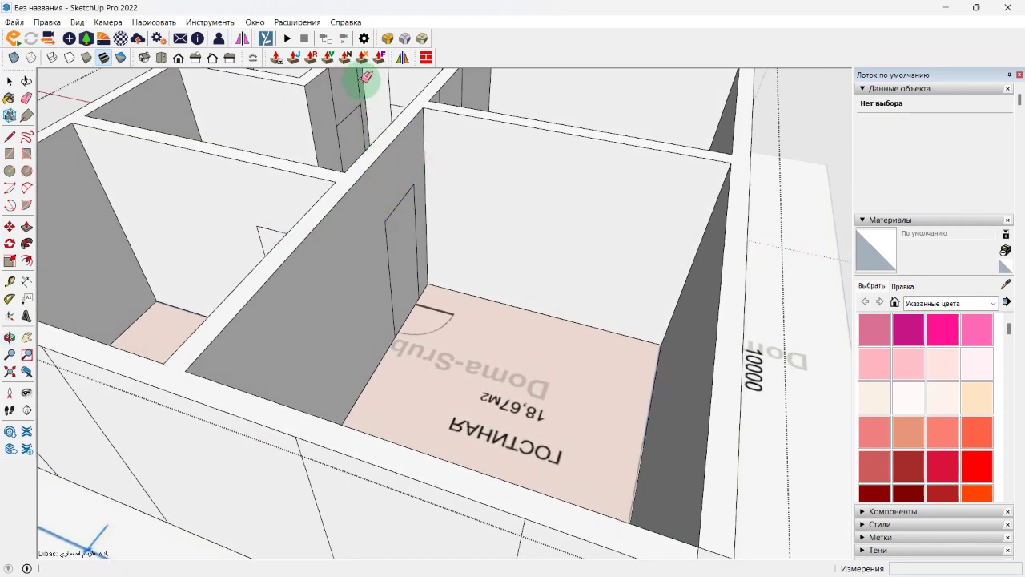
{"action": "mouse_move", "coordinate": [337, 101]}
{"action": "middle_mouse_down"}
{"action": "mouse_move", "coordinate": [357, 144]}
{"action": "mouse_move", "coordinate": [277, 272]}
{"action": "mouse_move", "coordinate": [233, 269]}
{"action": "middle_mouse_up"}
{"action": "scroll", "coordinate": [322, 244], "scroll_direction": "up", "scroll_amount": 3}
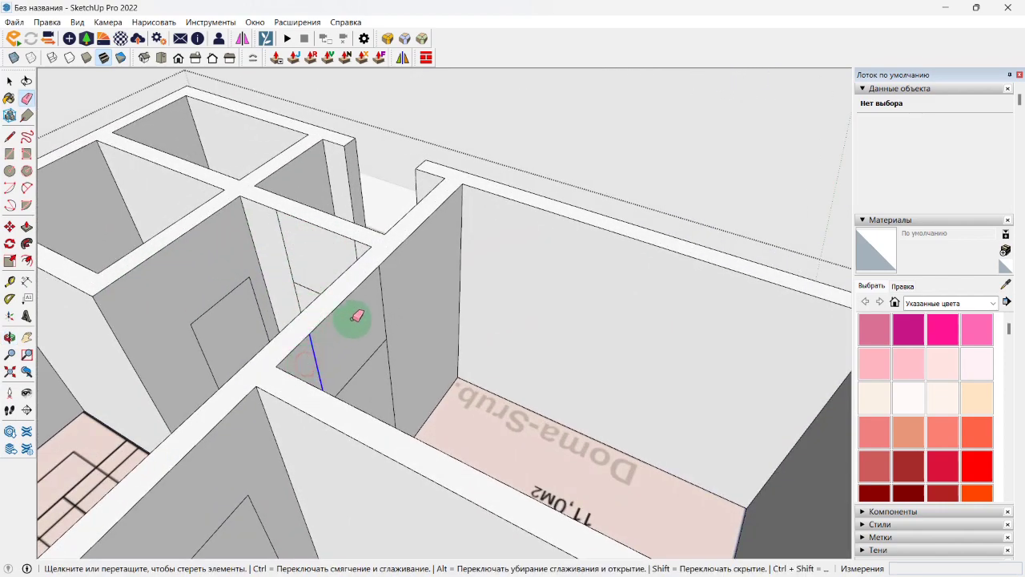
{"action": "middle_click_drag", "start_coordinate": [373, 280], "coordinate": [464, 275]}
Step: Cut the outlined interior door openings through the 200 mm walls with Push/Pull, starting with the kitchen door
{"action": "key", "text": "p"}
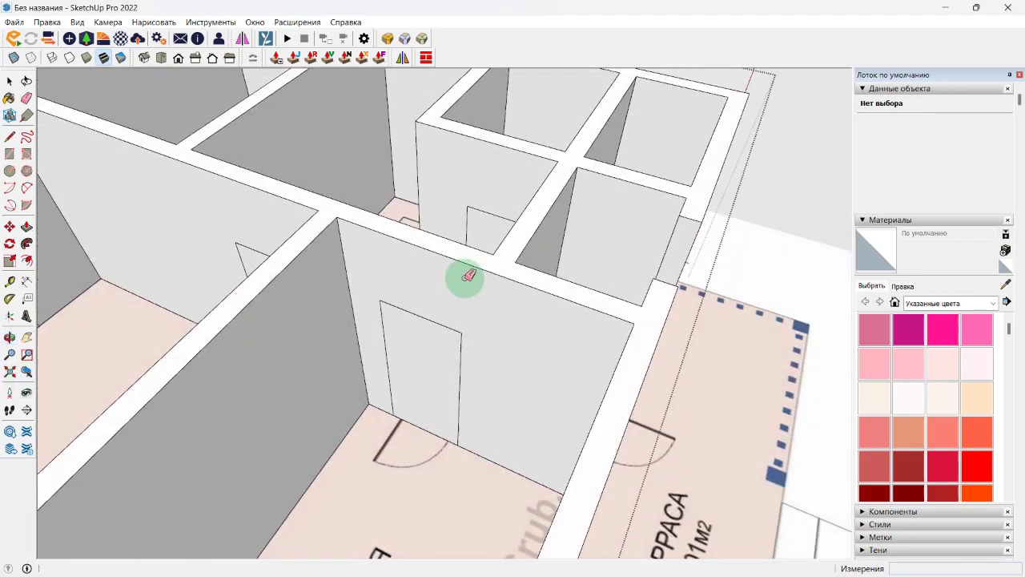
{"action": "left_click", "coordinate": [404, 382]}
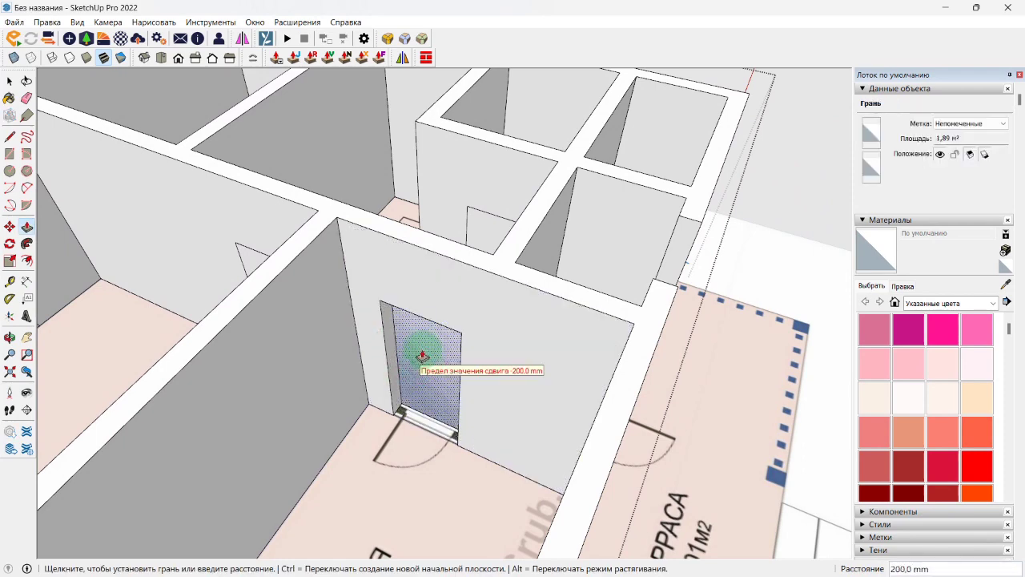
{"action": "left_click", "coordinate": [420, 353]}
{"action": "mouse_move", "coordinate": [416, 339]}
{"action": "middle_mouse_down"}
{"action": "mouse_move", "coordinate": [544, 359]}
{"action": "mouse_move", "coordinate": [426, 320]}
{"action": "middle_mouse_up"}
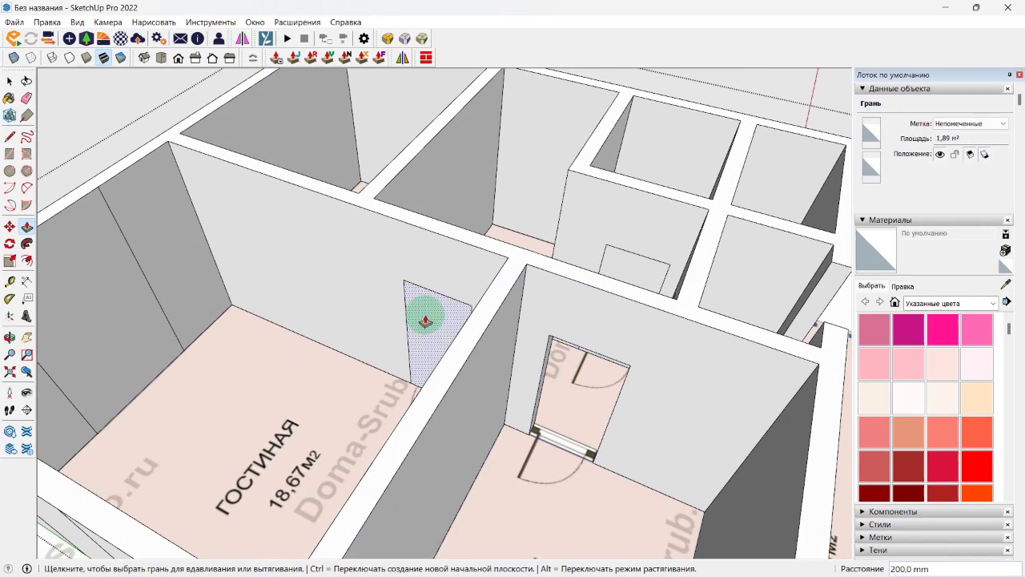
{"action": "middle_click_drag", "start_coordinate": [630, 269], "coordinate": [294, 377]}
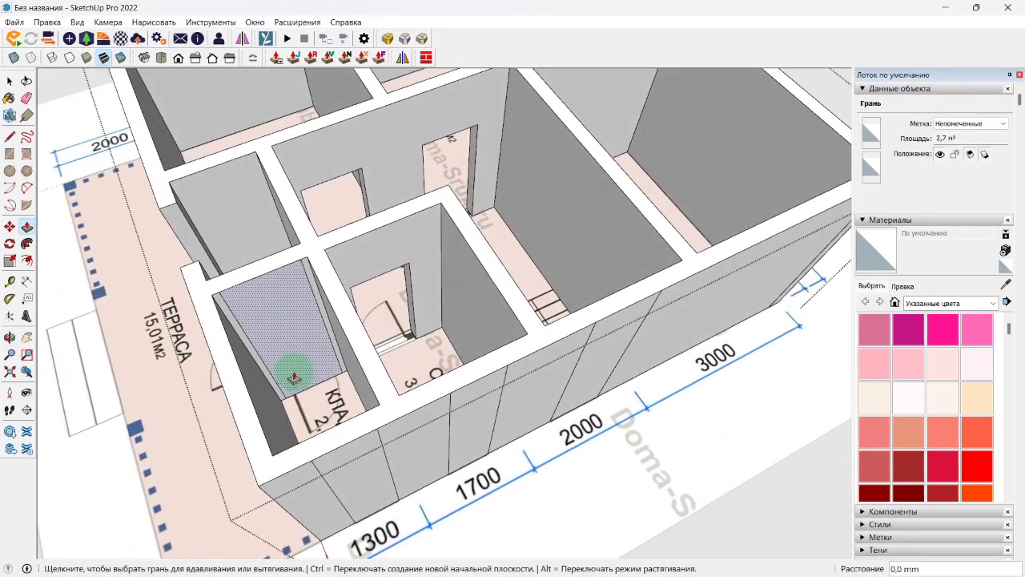
Step: Copy the bottom edge of КЛАДОВАЯ's door up to the neighbouring door's head height and erase the vertical edges above it
{"action": "key", "text": "m"}
{"action": "scroll", "coordinate": [305, 386], "scroll_direction": "up", "scroll_amount": 3}
{"action": "key", "text": "ctrl"}
{"action": "left_click", "coordinate": [308, 391]}
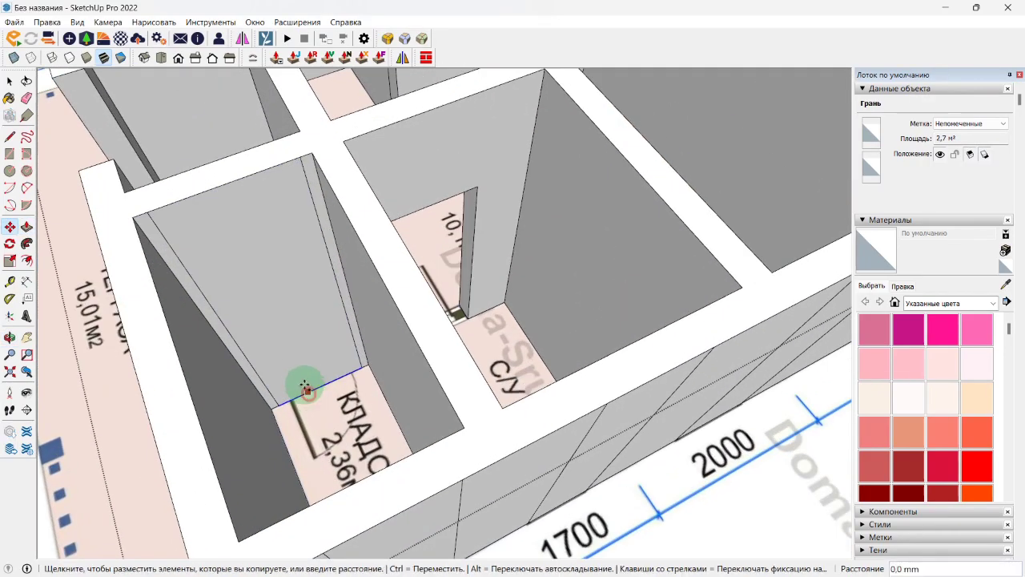
{"action": "left_click", "coordinate": [479, 188]}
{"action": "middle_click_drag", "start_coordinate": [348, 263], "coordinate": [366, 235]}
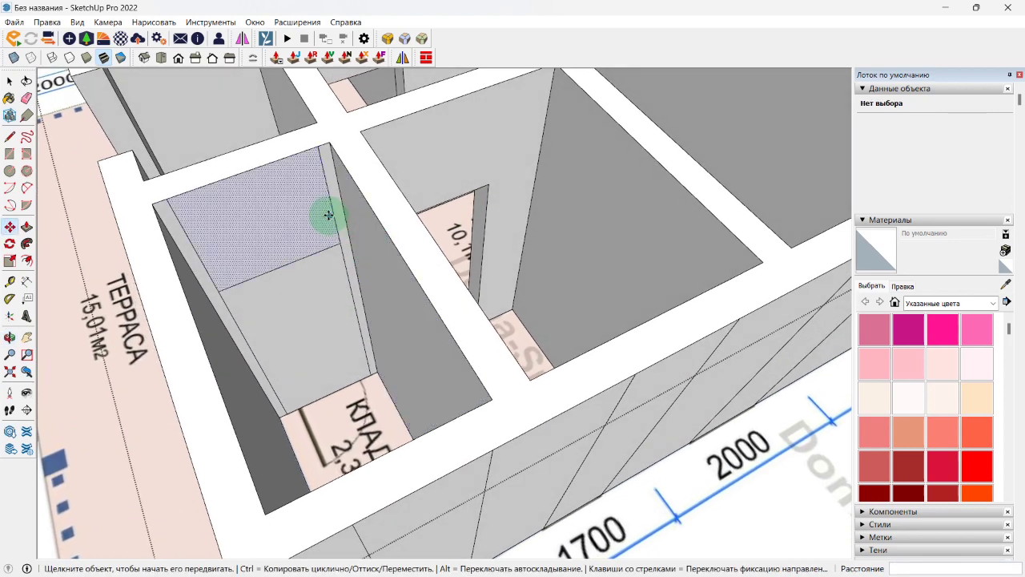
{"action": "key", "text": "e"}
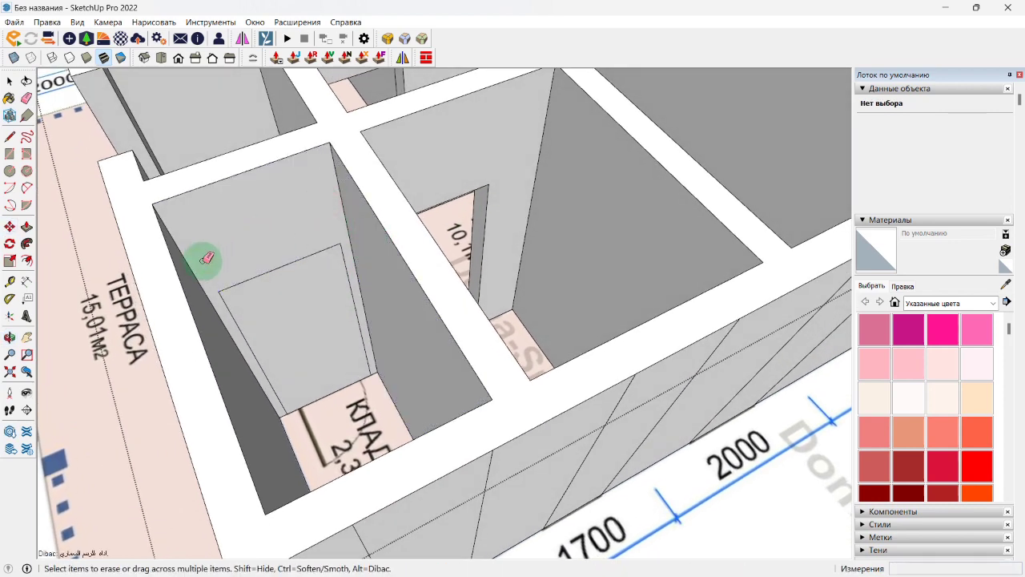
{"action": "middle_click_drag", "start_coordinate": [207, 258], "coordinate": [259, 268]}
Step: Cut the door opening between КЛАДОВАЯ and ТАМБУР through the 200 mm wall with Push/Pull
{"action": "key", "text": "p"}
{"action": "left_click", "coordinate": [297, 334]}
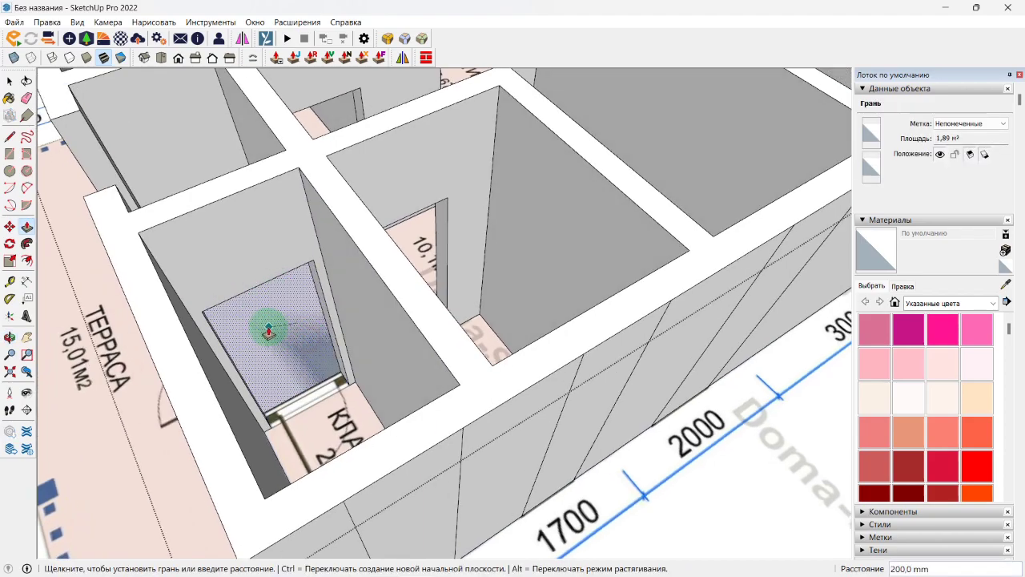
{"action": "left_click", "coordinate": [269, 331]}
{"action": "mouse_move", "coordinate": [269, 330]}
{"action": "middle_mouse_down"}
{"action": "mouse_move", "coordinate": [259, 389]}
{"action": "mouse_move", "coordinate": [315, 470]}
{"action": "mouse_move", "coordinate": [159, 274]}
{"action": "mouse_move", "coordinate": [238, 232]}
{"action": "mouse_move", "coordinate": [406, 262]}
{"action": "mouse_move", "coordinate": [457, 334]}
{"action": "mouse_move", "coordinate": [281, 305]}
{"action": "mouse_move", "coordinate": [293, 238]}
{"action": "middle_mouse_up"}
{"action": "left_click", "coordinate": [358, 154]}
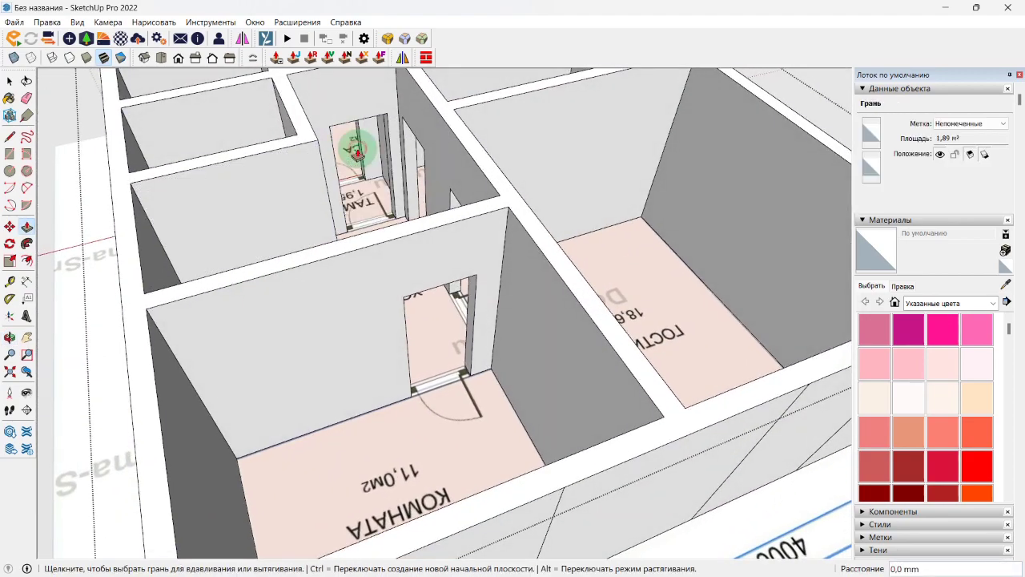
Step: Copy the bottom edges of the three outlined windows on the outer walls 900 mm upward to form the sills
{"action": "middle_click_drag", "start_coordinate": [355, 133], "coordinate": [431, 342]}
{"action": "key", "text": "space"}
{"action": "left_click", "coordinate": [475, 401]}
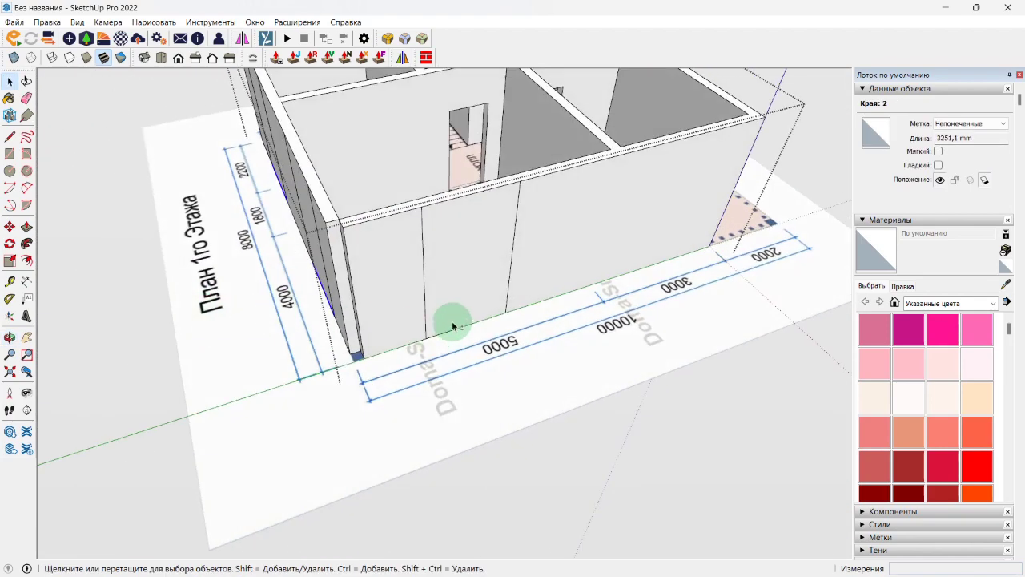
{"action": "mouse_move", "coordinate": [349, 365]}
{"action": "middle_mouse_down"}
{"action": "mouse_move", "coordinate": [442, 328]}
{"action": "mouse_move", "coordinate": [480, 275]}
{"action": "mouse_move", "coordinate": [333, 277]}
{"action": "mouse_move", "coordinate": [264, 373]}
{"action": "mouse_move", "coordinate": [419, 291]}
{"action": "mouse_move", "coordinate": [518, 262]}
{"action": "mouse_move", "coordinate": [492, 297]}
{"action": "mouse_move", "coordinate": [360, 359]}
{"action": "middle_mouse_up"}
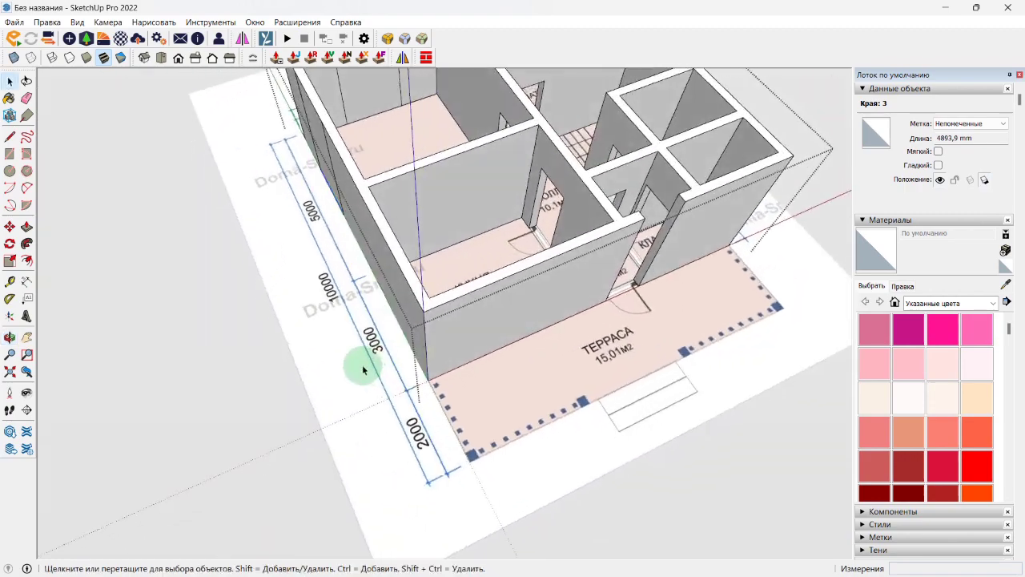
{"action": "left_click", "coordinate": [14, 57]}
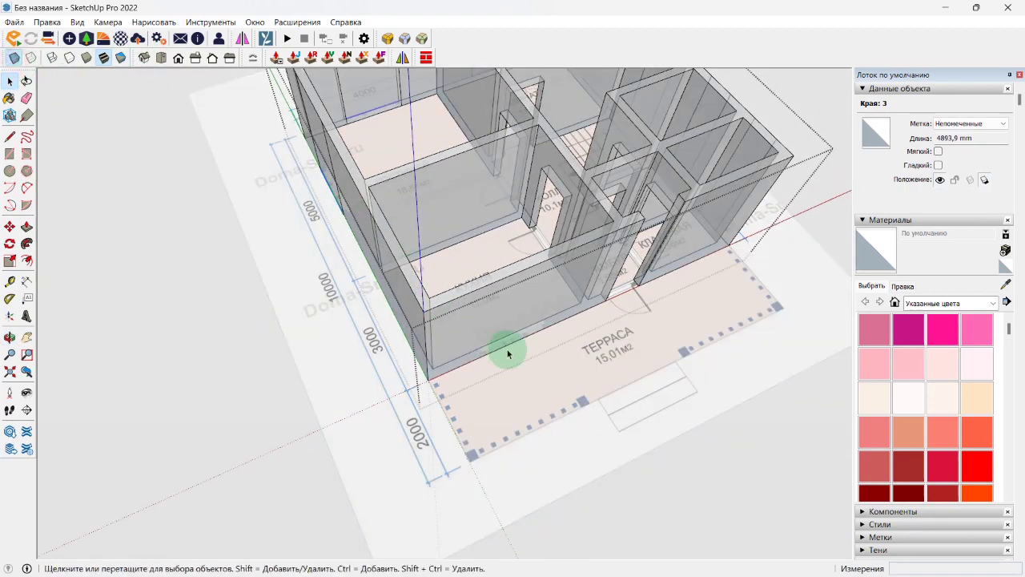
{"action": "scroll", "coordinate": [507, 354], "scroll_direction": "up", "scroll_amount": 2}
{"action": "middle_click_drag", "start_coordinate": [501, 348], "coordinate": [483, 225]}
{"action": "left_click", "coordinate": [14, 58]}
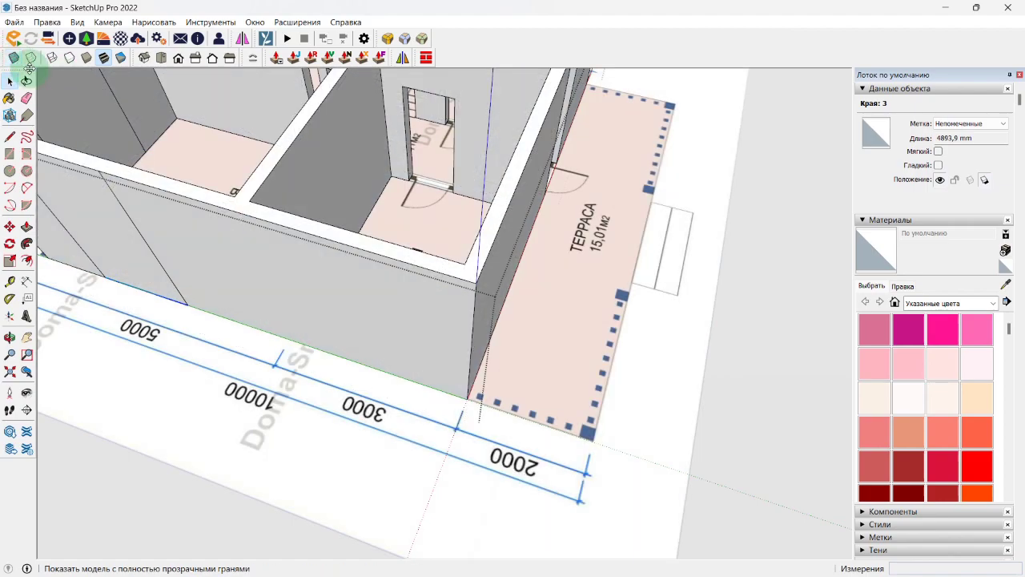
{"action": "middle_click_drag", "start_coordinate": [208, 240], "coordinate": [408, 222]}
{"action": "key", "text": "m"}
{"action": "scroll", "coordinate": [347, 343], "scroll_direction": "up", "scroll_amount": 5}
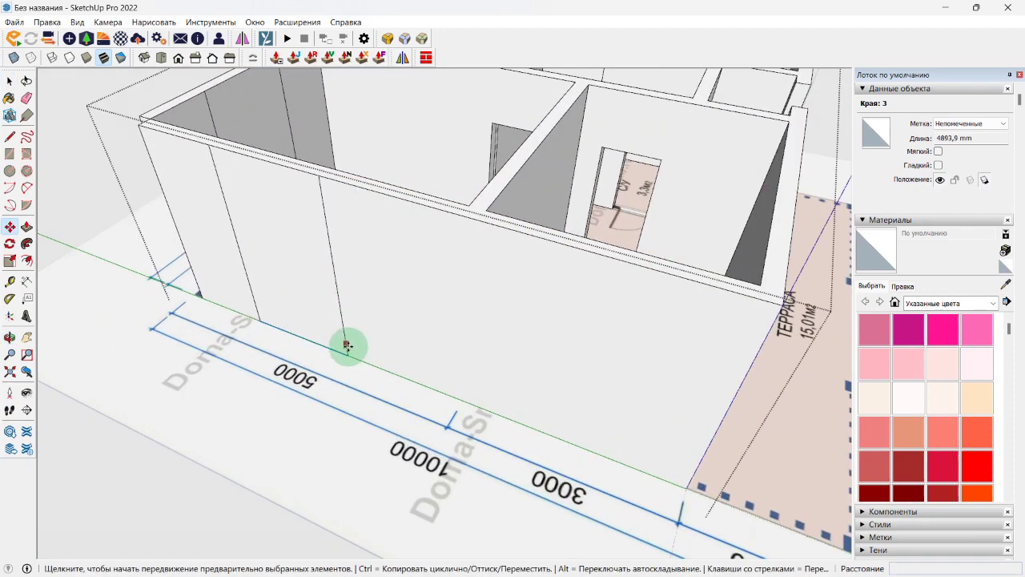
{"action": "key", "text": "ctrl"}
{"action": "left_click", "coordinate": [347, 354]}
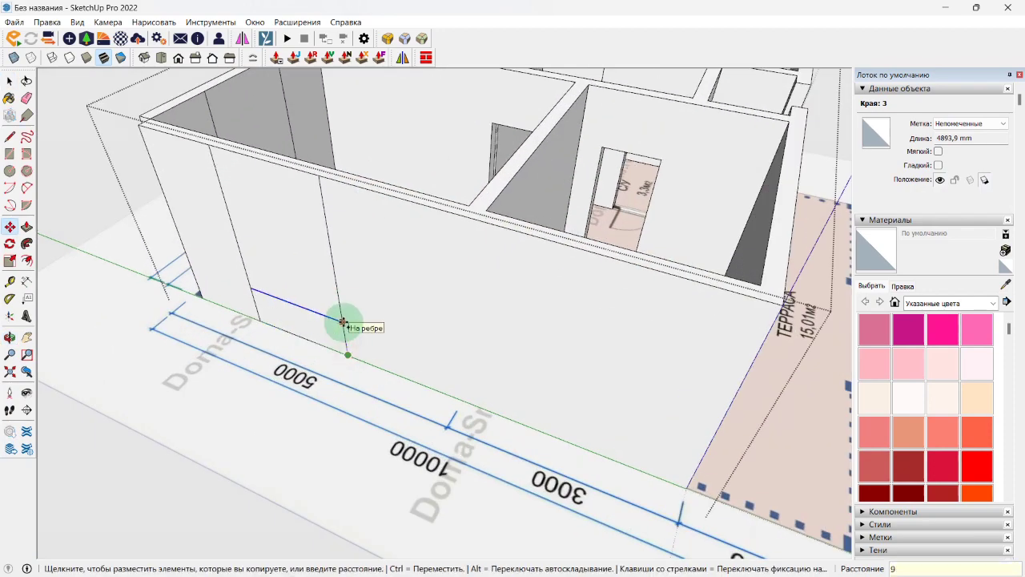
{"action": "key", "text": "Return"}
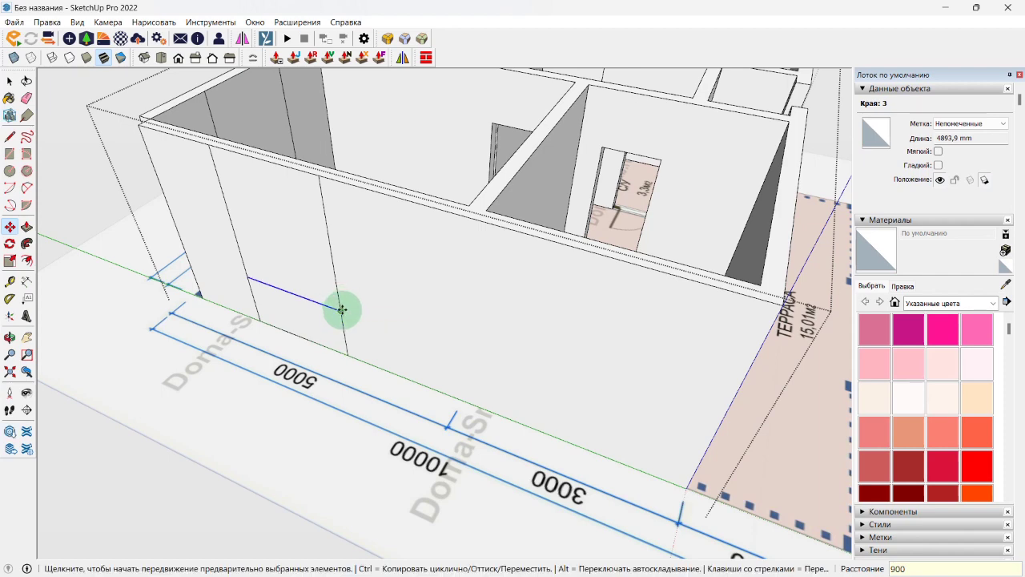
Step: Copy the three sill edges 1600 mm further up to form the window heads
{"action": "key", "text": "ctrl"}
{"action": "left_click", "coordinate": [342, 310]}
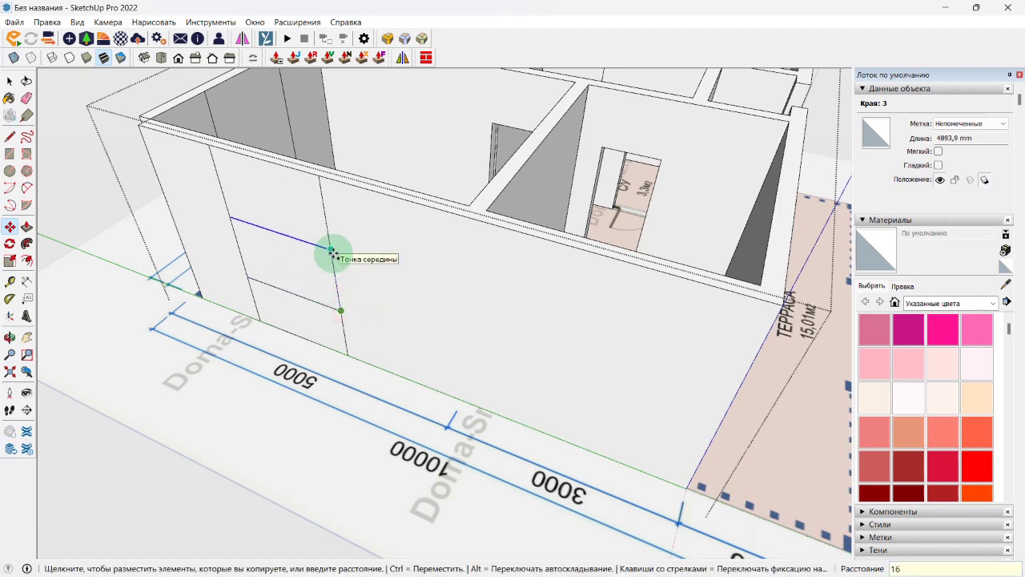
{"action": "left_click", "coordinate": [332, 255]}
Step: Erase the vertical and bottom edges left above and below the three window outlines on the outer walls
{"action": "mouse_move", "coordinate": [318, 251]}
{"action": "middle_mouse_down"}
{"action": "mouse_move", "coordinate": [339, 274]}
{"action": "mouse_move", "coordinate": [411, 245]}
{"action": "middle_mouse_up"}
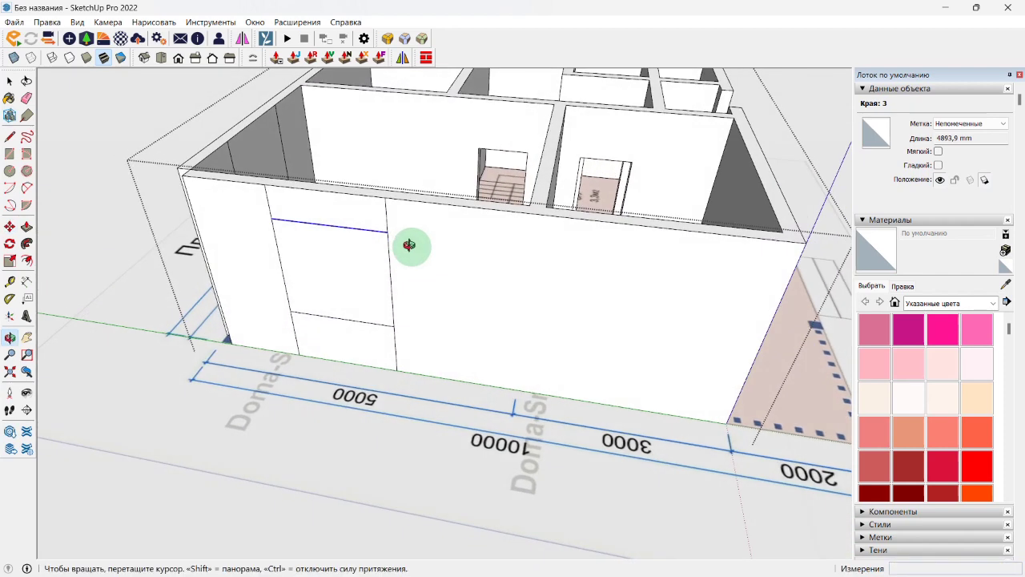
{"action": "key", "text": "e"}
{"action": "left_click", "coordinate": [294, 330]}
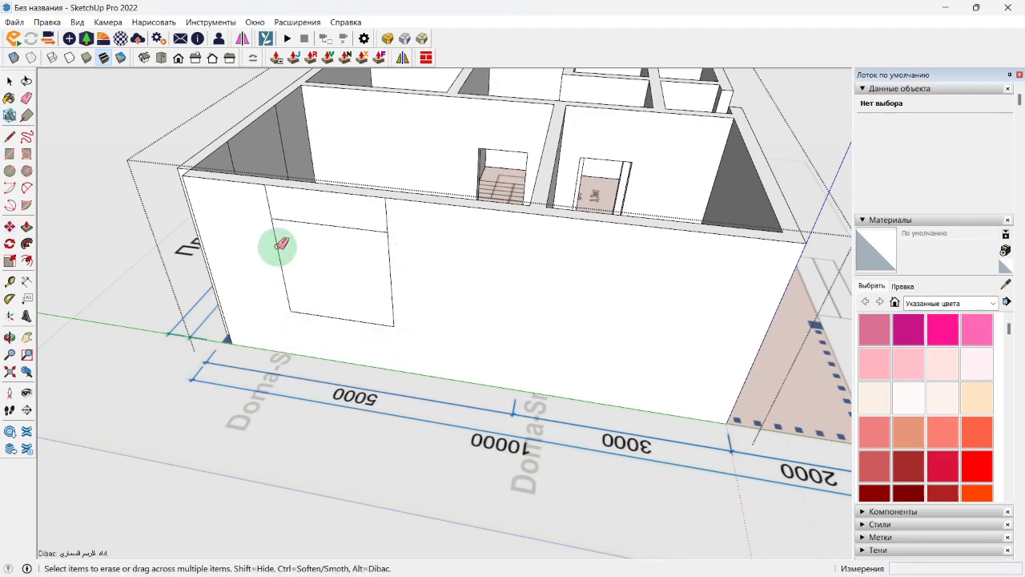
{"action": "mouse_move", "coordinate": [377, 218]}
{"action": "middle_mouse_down"}
{"action": "mouse_move", "coordinate": [339, 219]}
{"action": "mouse_move", "coordinate": [677, 313]}
{"action": "mouse_move", "coordinate": [426, 289]}
{"action": "mouse_move", "coordinate": [460, 364]}
{"action": "middle_mouse_up"}
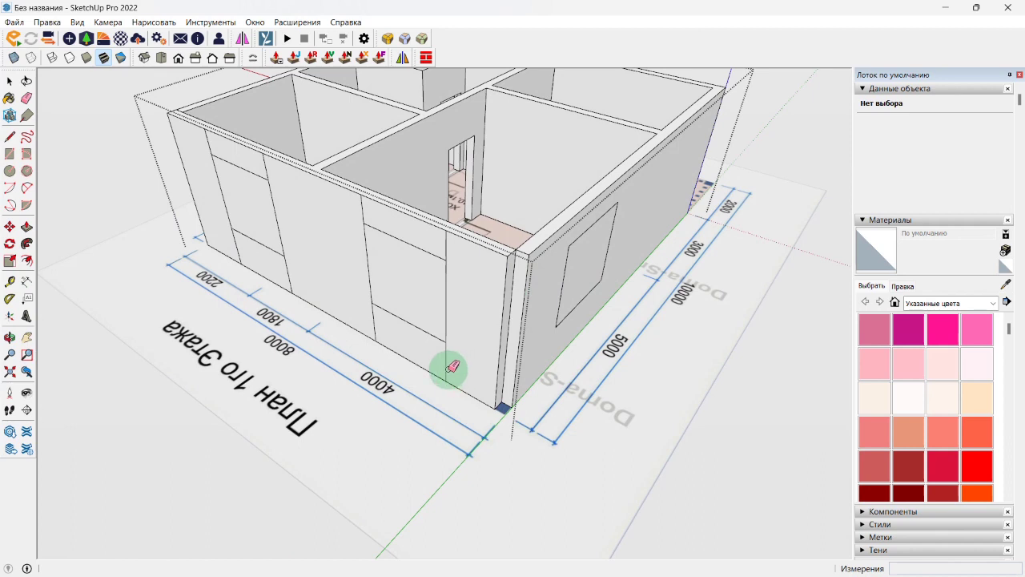
{"action": "mouse_move", "coordinate": [369, 327]}
{"action": "left_mouse_down"}
{"action": "mouse_move", "coordinate": [415, 340]}
{"action": "mouse_move", "coordinate": [442, 241]}
{"action": "mouse_move", "coordinate": [410, 228]}
{"action": "mouse_move", "coordinate": [295, 280]}
{"action": "left_mouse_up"}
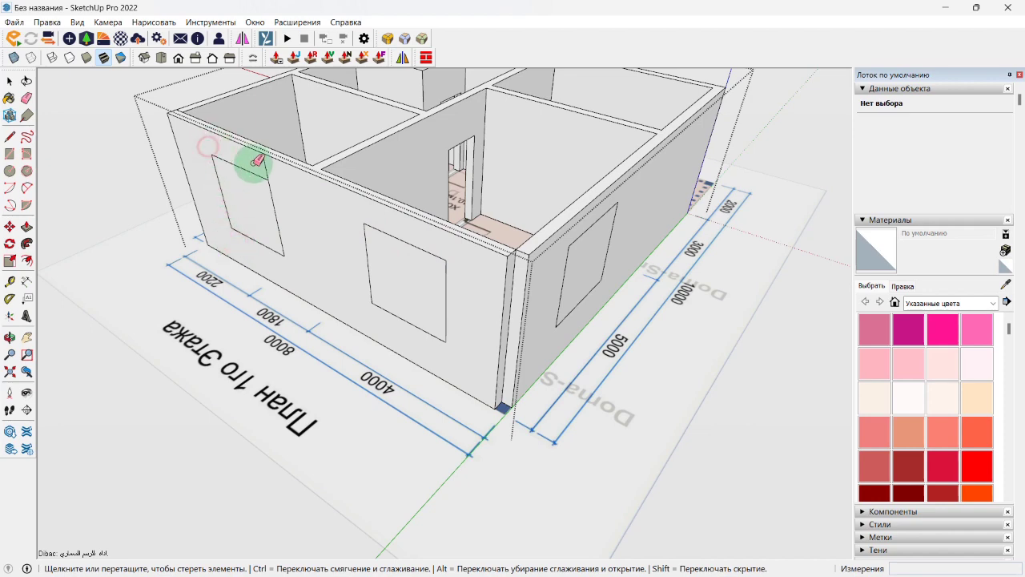
Step: Cut the window opening nearest the 2200 dimension through the 200 mm outer wall with Push/Pull
{"action": "middle_click_drag", "start_coordinate": [265, 166], "coordinate": [315, 171]}
{"action": "key", "text": "p"}
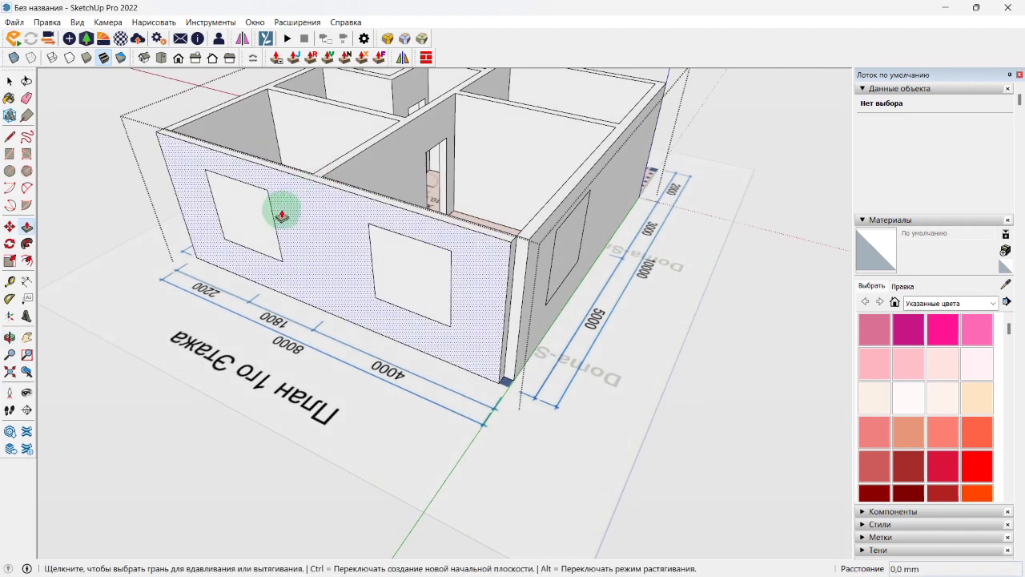
{"action": "left_click", "coordinate": [232, 226]}
{"action": "left_click_drag", "start_coordinate": [232, 226], "coordinate": [249, 218]}
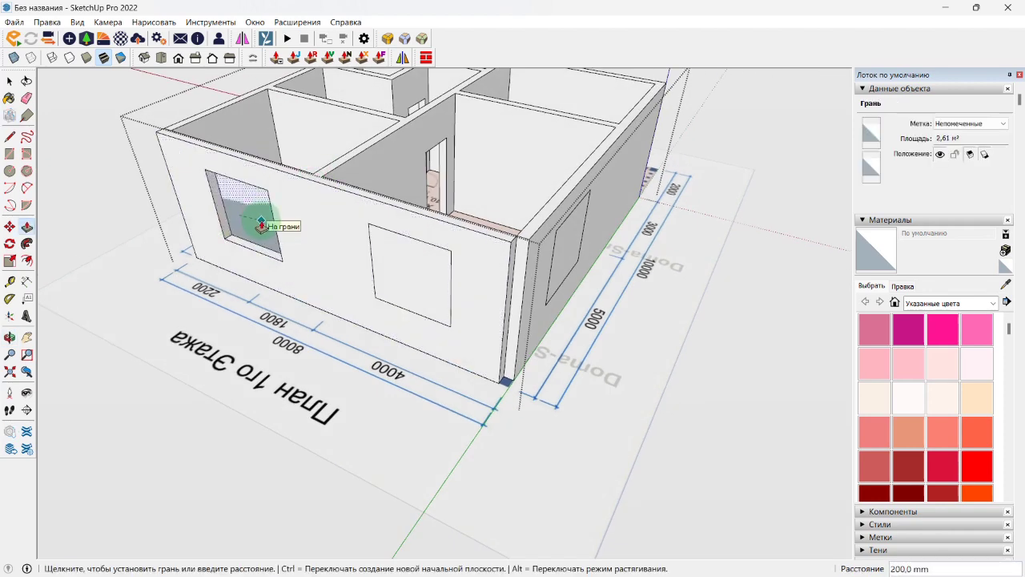
{"action": "left_click", "coordinate": [261, 224]}
Step: Try to cut ГОСТИНАЯ's window beside the 4000 dimension through the 200 mm wall, and undo it
{"action": "left_click", "coordinate": [401, 275]}
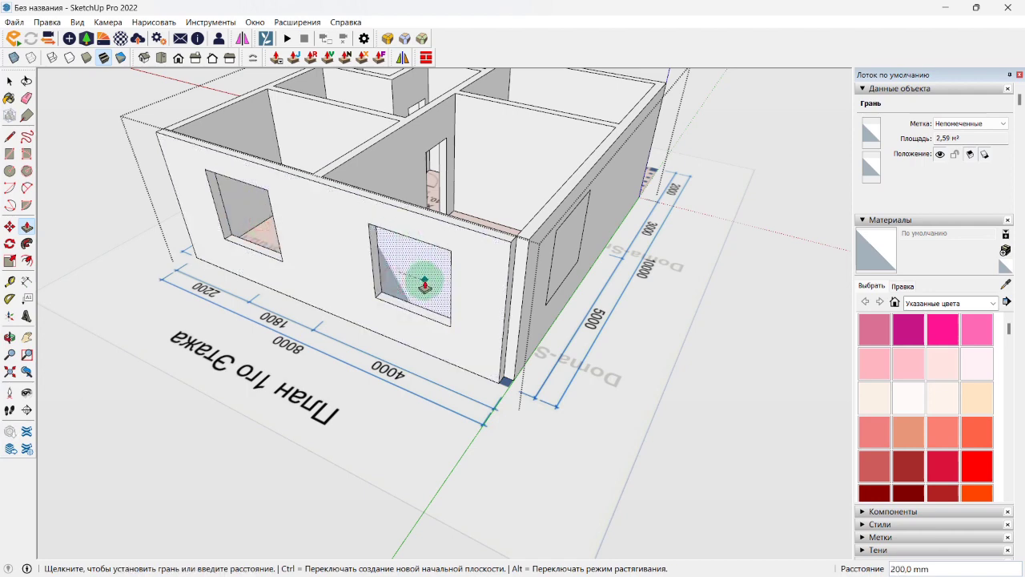
{"action": "left_click", "coordinate": [425, 284]}
{"action": "middle_click_drag", "start_coordinate": [425, 285], "coordinate": [268, 267]}
{"action": "scroll", "coordinate": [256, 276], "scroll_direction": "up", "scroll_amount": 5}
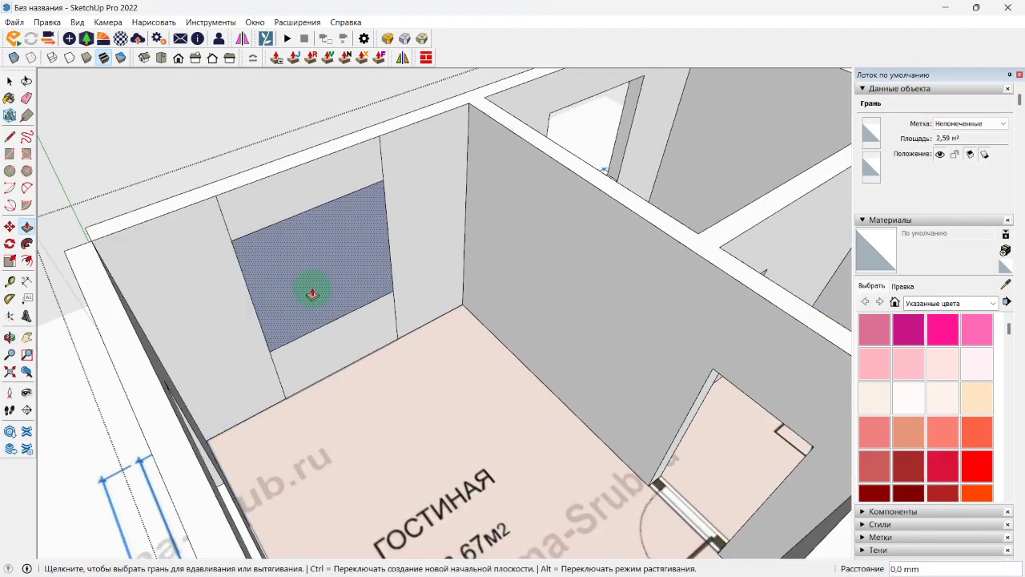
{"action": "key", "text": "ctrl+z"}
Step: Erase the leftover window lines from the inner face of ГОСТИНАЯ's outer wall
{"action": "mouse_move", "coordinate": [318, 289]}
{"action": "middle_mouse_down"}
{"action": "mouse_move", "coordinate": [208, 282]}
{"action": "mouse_move", "coordinate": [238, 284]}
{"action": "middle_mouse_up"}
{"action": "key", "text": "e"}
{"action": "left_click_drag", "start_coordinate": [381, 242], "coordinate": [377, 243]}
{"action": "scroll", "coordinate": [270, 266], "scroll_direction": "down", "scroll_amount": 3}
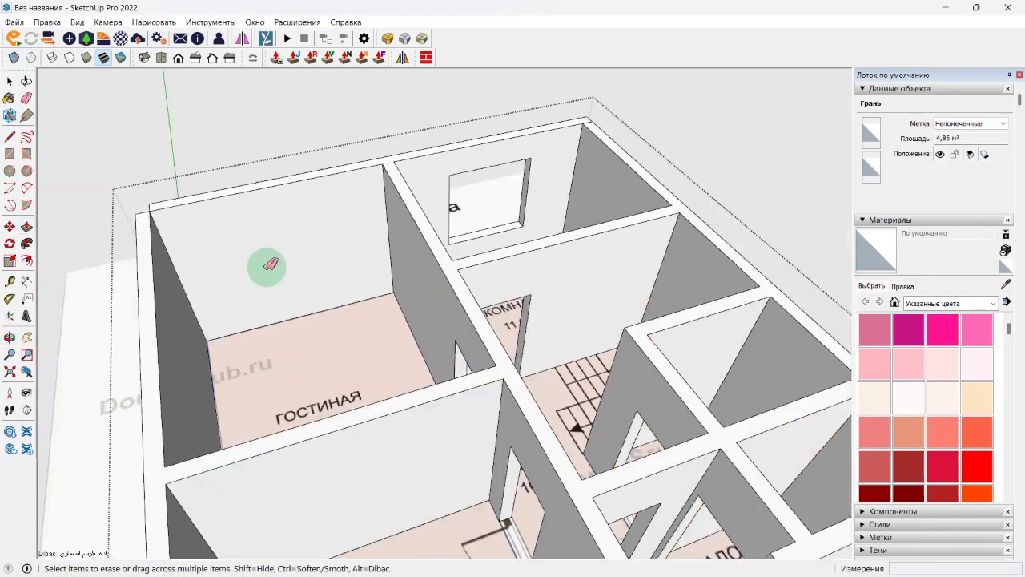
Step: Cut ГОСТИНАЯ's two outlined windows, beside the 4000 and 5000 dimensions, through the 200 mm outer walls with Push/Pull
{"action": "middle_click_drag", "start_coordinate": [270, 265], "coordinate": [528, 259]}
{"action": "middle_click_drag", "start_coordinate": [384, 258], "coordinate": [559, 267]}
{"action": "key", "text": "p"}
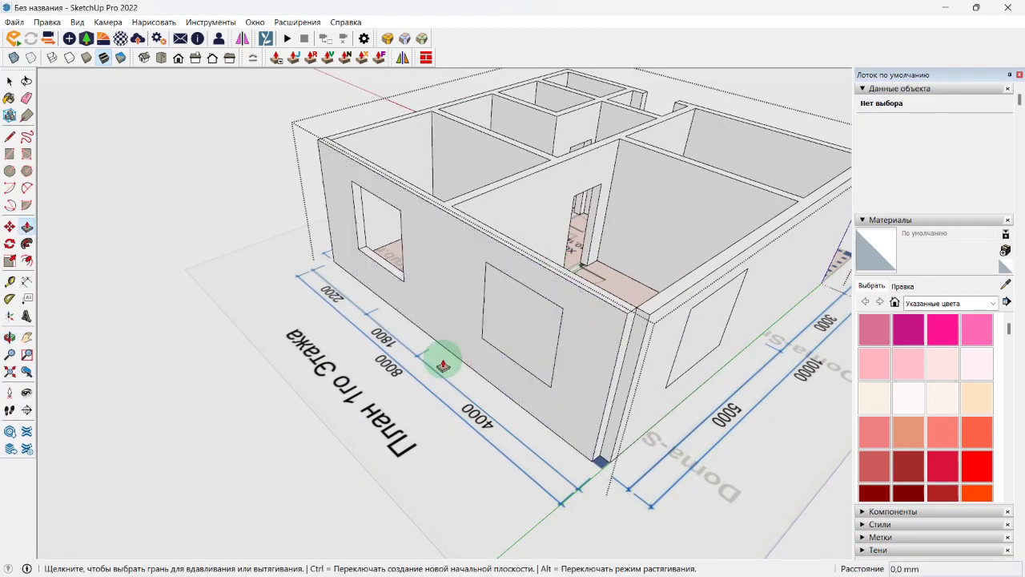
{"action": "double_click", "coordinate": [512, 333]}
{"action": "middle_click_drag", "start_coordinate": [522, 325], "coordinate": [470, 318]}
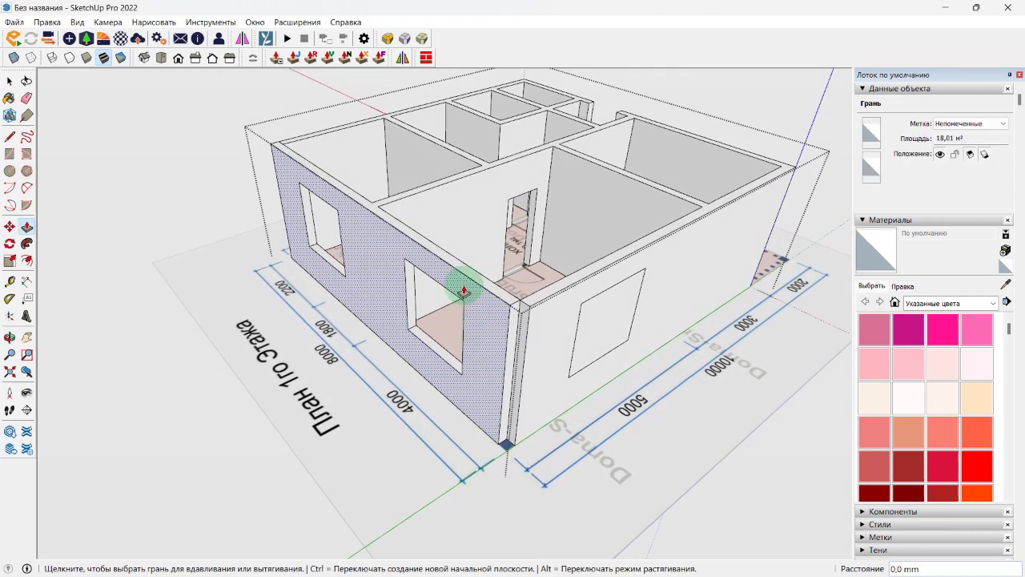
{"action": "double_click", "coordinate": [607, 305]}
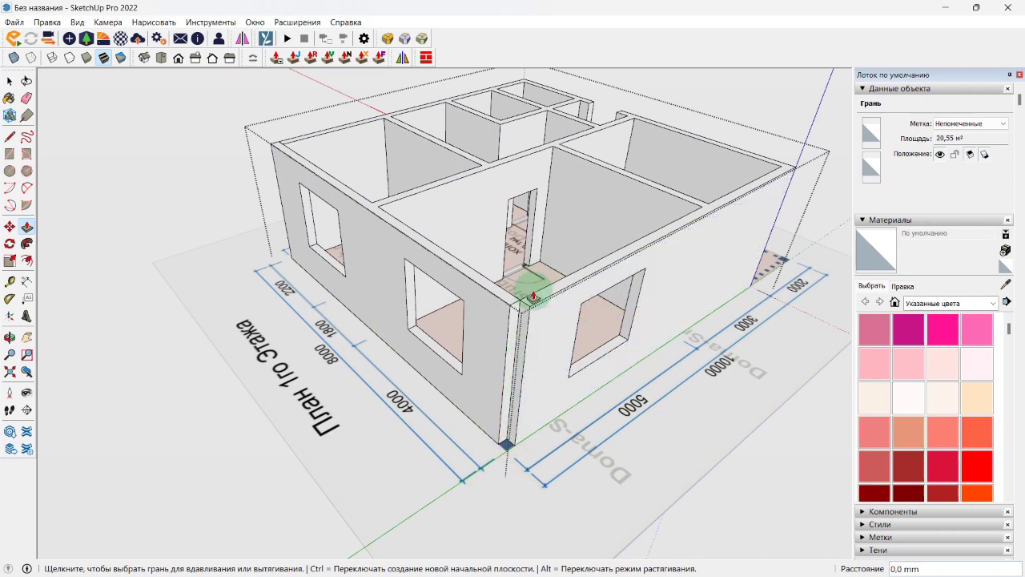
Step: Pull the narrow recessed face at ГОСТИНАЯ's outer corner out 200 mm to fill the notch
{"action": "left_click", "coordinate": [520, 337]}
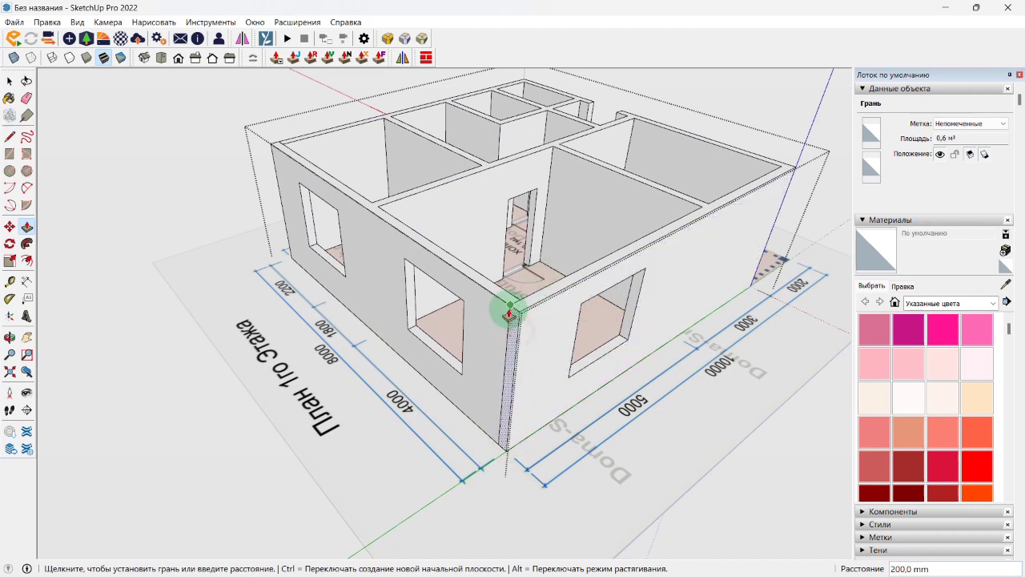
{"action": "left_click", "coordinate": [510, 314]}
{"action": "middle_click_drag", "start_coordinate": [539, 313], "coordinate": [206, 394]}
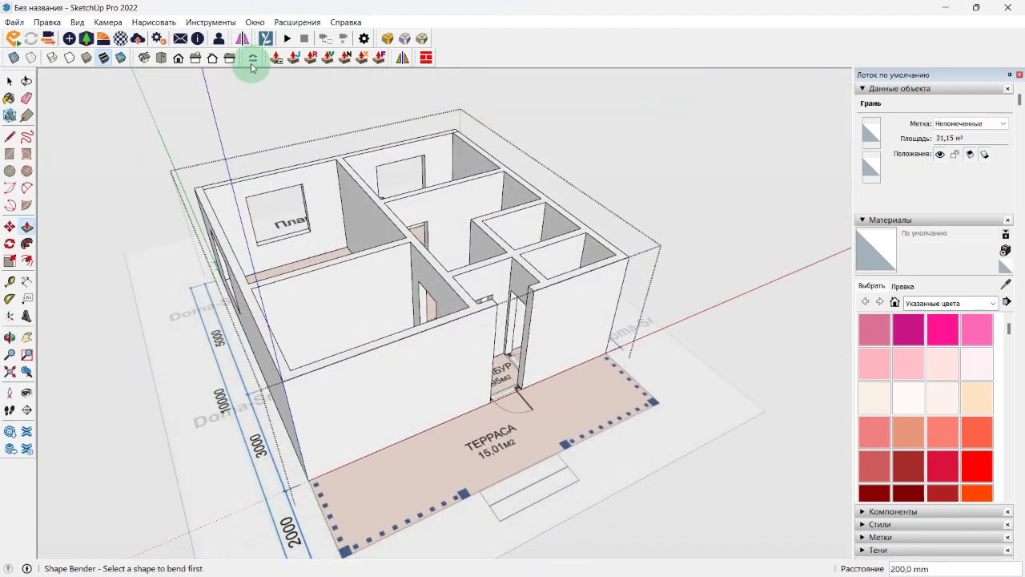
Step: Show the walls in X-ray and draw a 1600 mm line along КУХНЯ's window on the terrace-side wall's bottom edge
{"action": "middle_click_drag", "start_coordinate": [312, 132], "coordinate": [171, 153]}
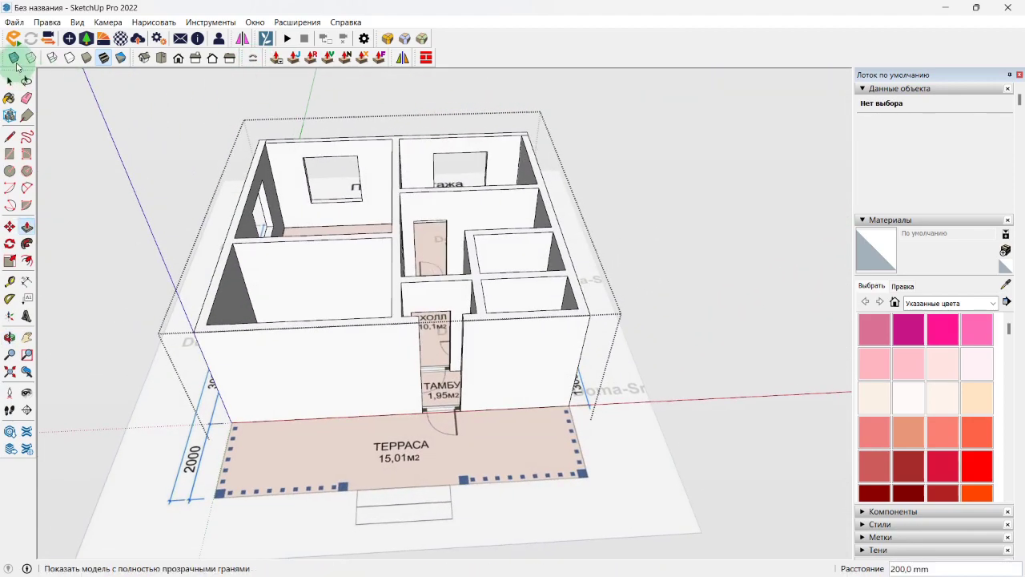
{"action": "left_click", "coordinate": [14, 58]}
{"action": "scroll", "coordinate": [300, 438], "scroll_direction": "up", "scroll_amount": 8}
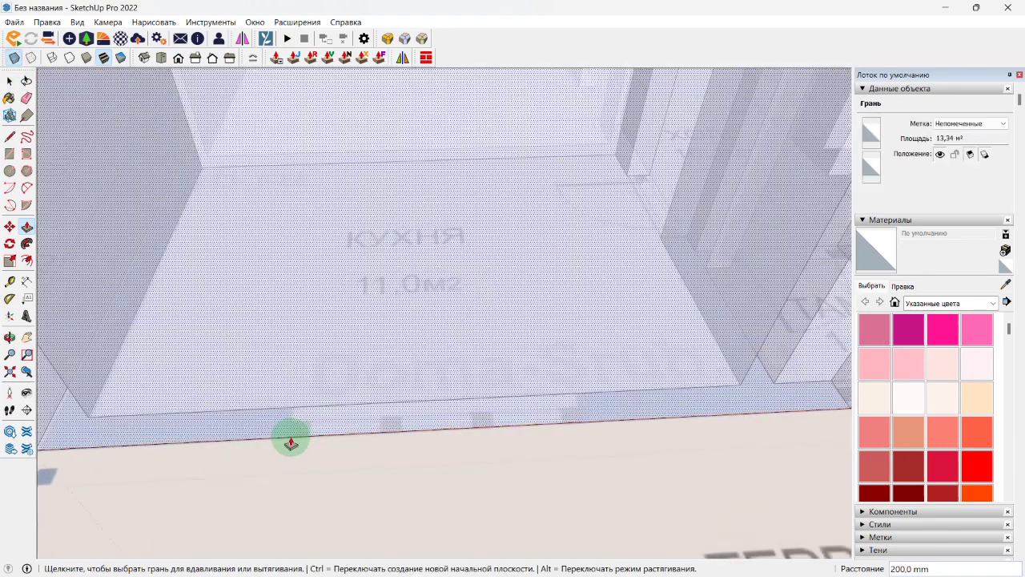
{"action": "middle_click_drag", "start_coordinate": [291, 441], "coordinate": [360, 428]}
{"action": "key", "text": "p"}
{"action": "scroll", "coordinate": [360, 428], "scroll_direction": "up", "scroll_amount": 5}
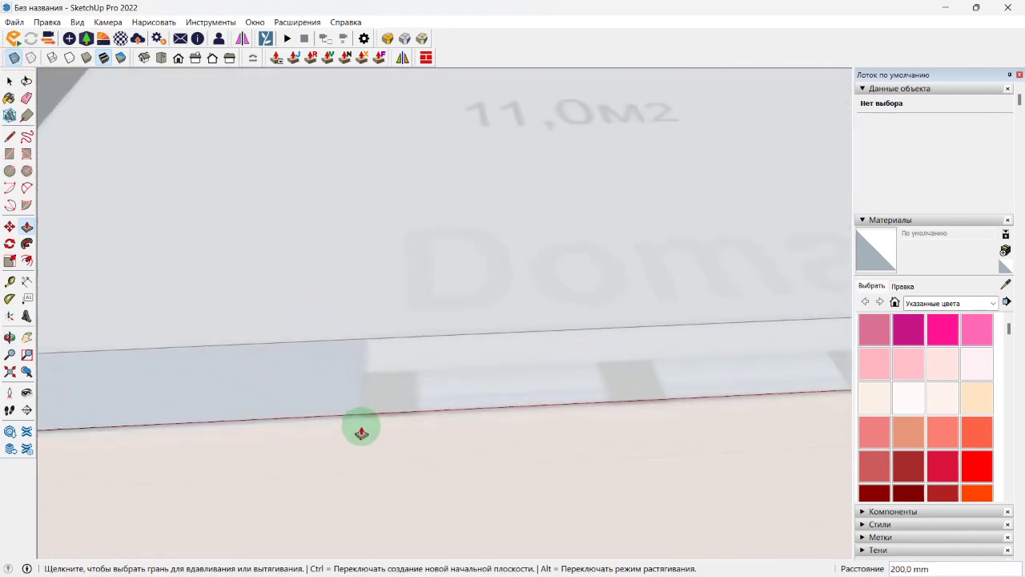
{"action": "key", "text": "l"}
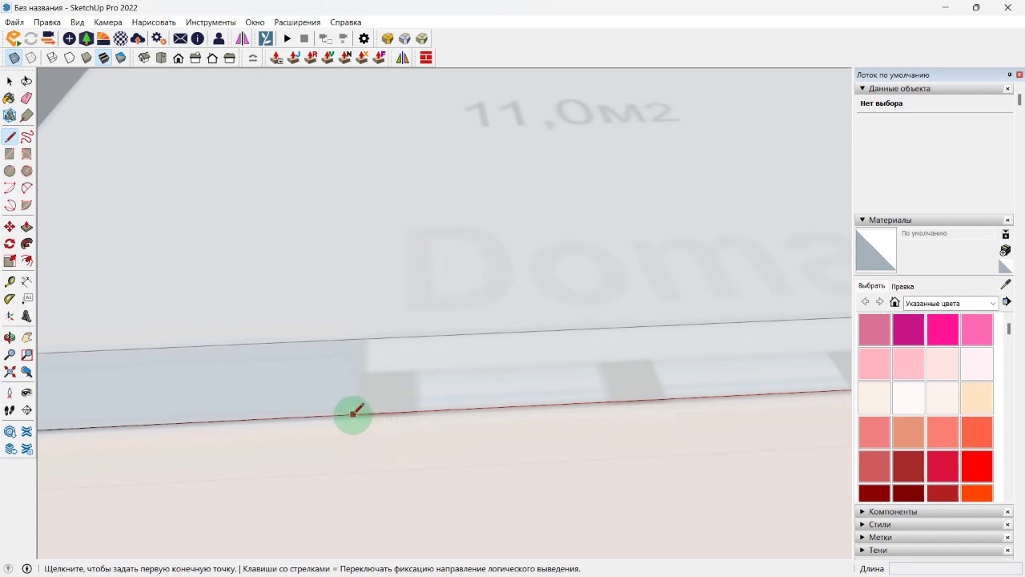
{"action": "left_click", "coordinate": [353, 413]}
{"action": "scroll", "coordinate": [356, 412], "scroll_direction": "down", "scroll_amount": 5}
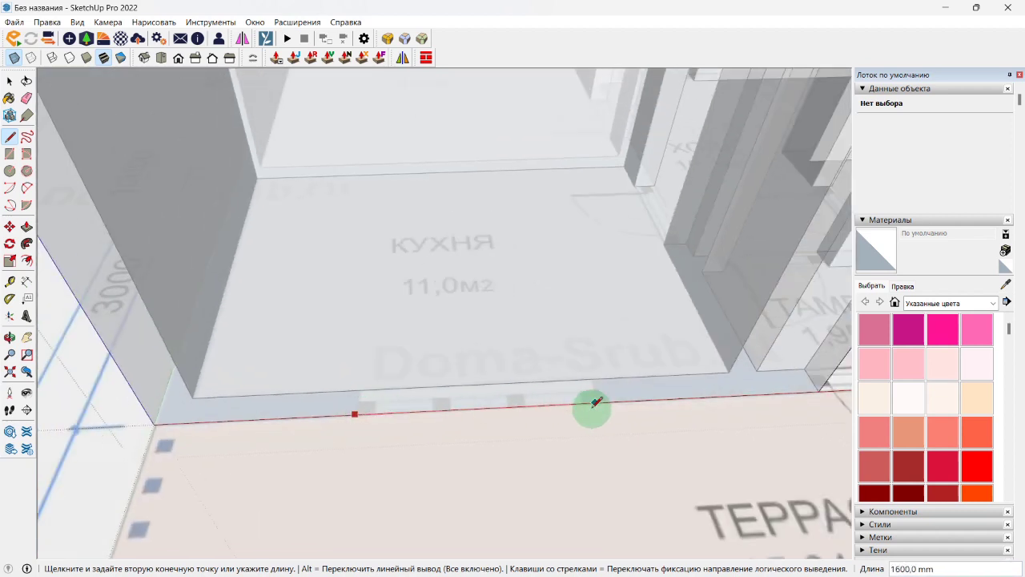
{"action": "scroll", "coordinate": [595, 400], "scroll_direction": "up", "scroll_amount": 2}
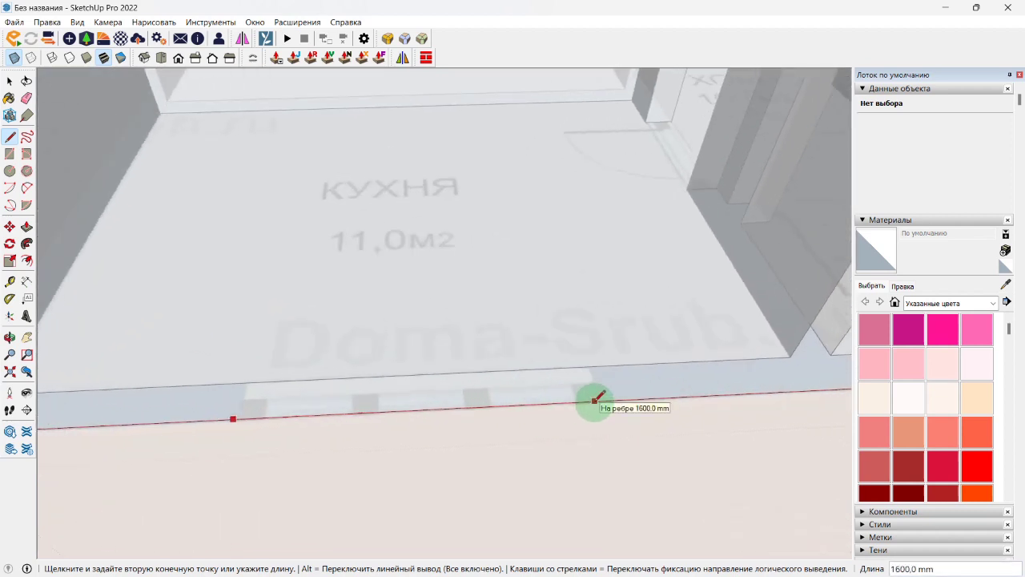
{"action": "left_click", "coordinate": [595, 399]}
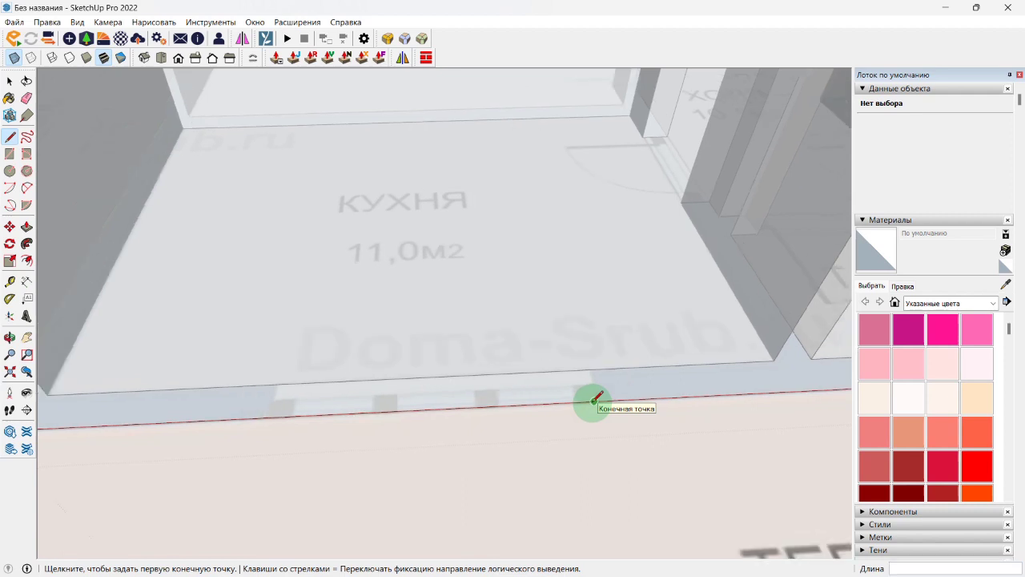
Step: Turn off X-ray and draw 3000 mm vertical lines up the terrace-side wall from both ends of КУХНЯ's window line
{"action": "middle_click_drag", "start_coordinate": [590, 406], "coordinate": [466, 334]}
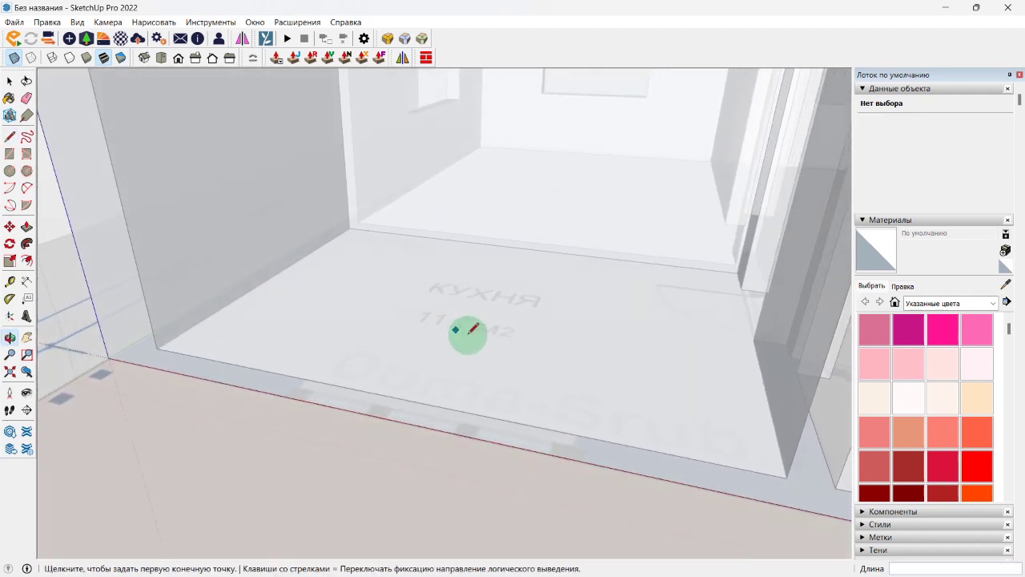
{"action": "key", "text": "alt+r"}
{"action": "left_click", "coordinate": [567, 456]}
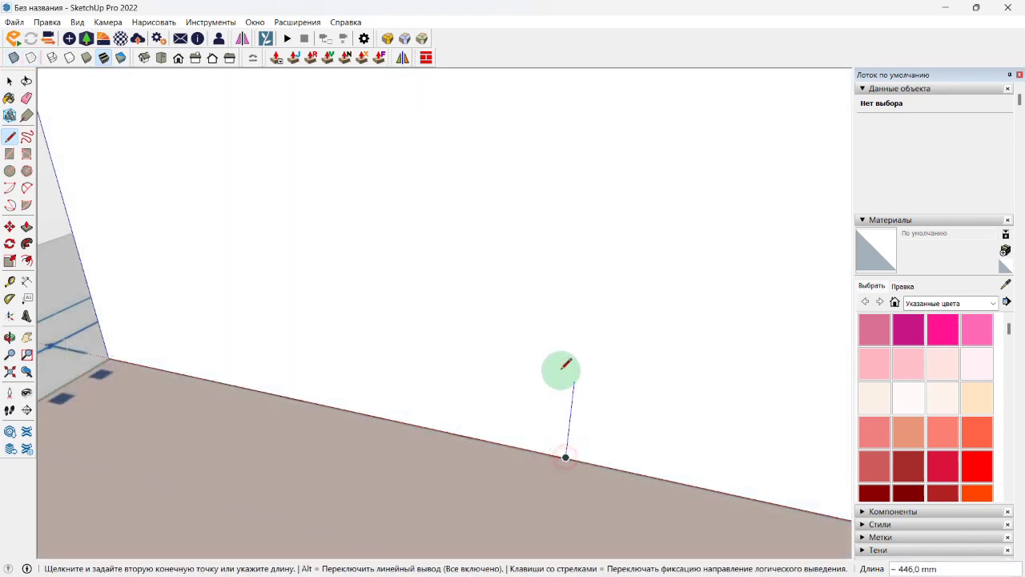
{"action": "middle_click_drag", "start_coordinate": [561, 367], "coordinate": [564, 247]}
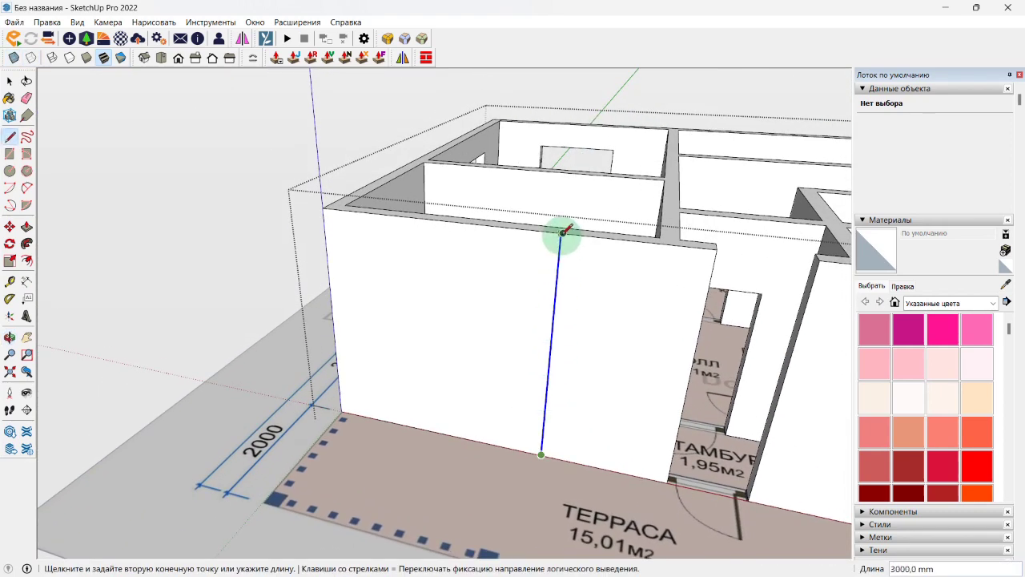
{"action": "left_click", "coordinate": [563, 233]}
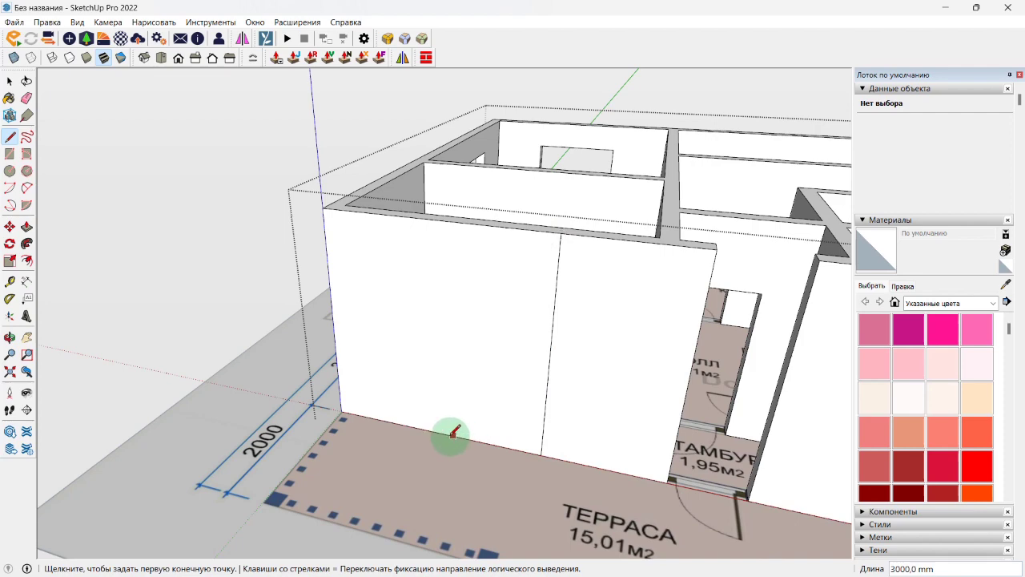
{"action": "left_click", "coordinate": [426, 430]}
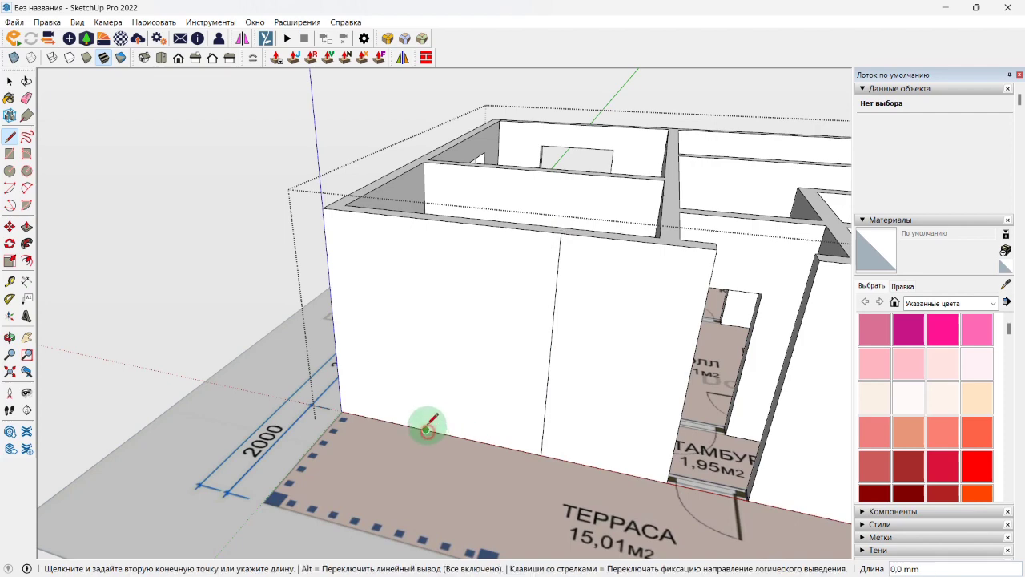
{"action": "left_click", "coordinate": [425, 216]}
Step: Copy the 1600 mm line at the base of КУХНЯ's terrace-side wall up 900 mm, and copy that line up another 1600 mm
{"action": "middle_click_drag", "start_coordinate": [425, 216], "coordinate": [583, 350]}
{"action": "key", "text": "m"}
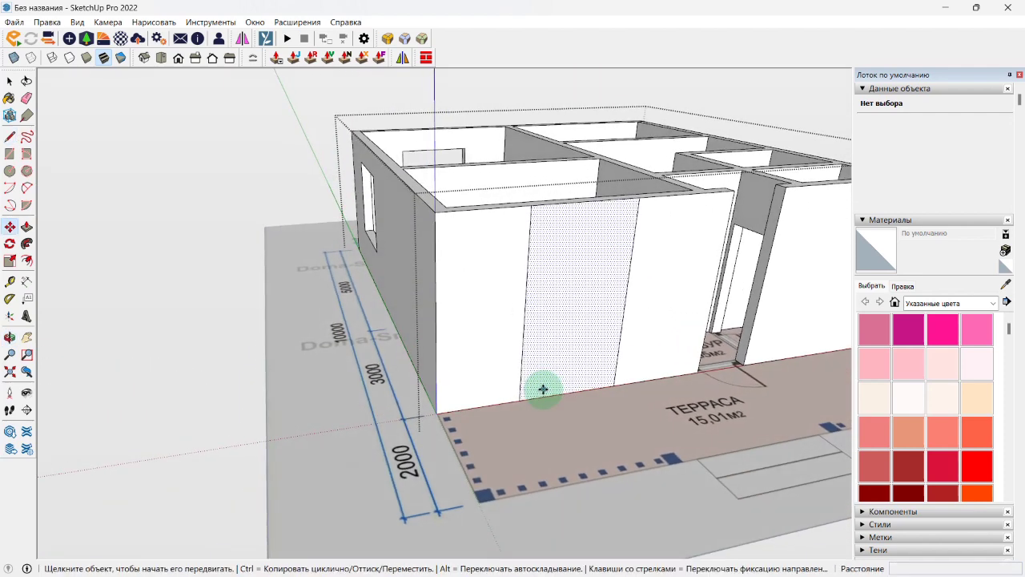
{"action": "key", "text": "ctrl"}
{"action": "left_click", "coordinate": [557, 394]}
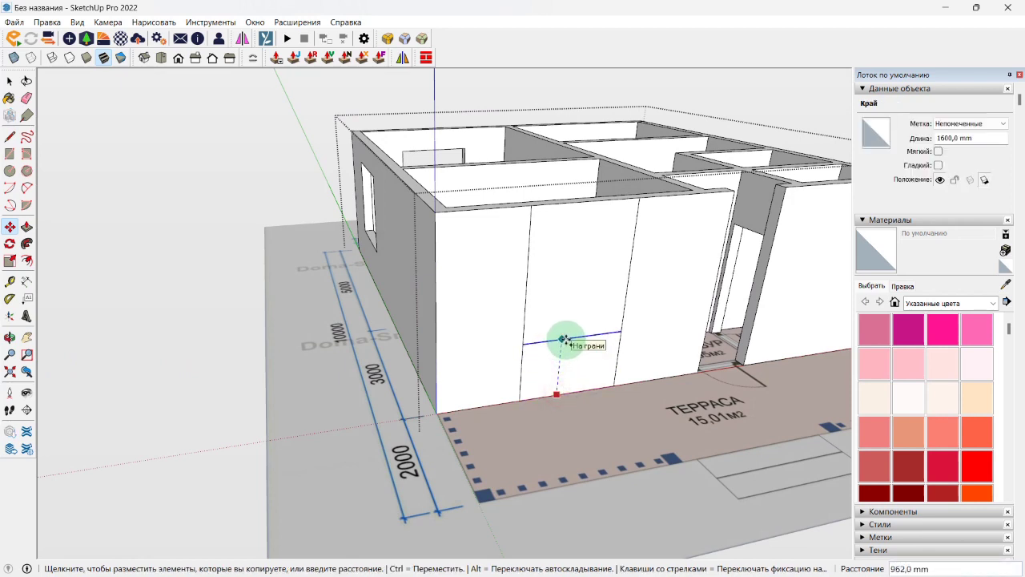
{"action": "key", "text": "Return"}
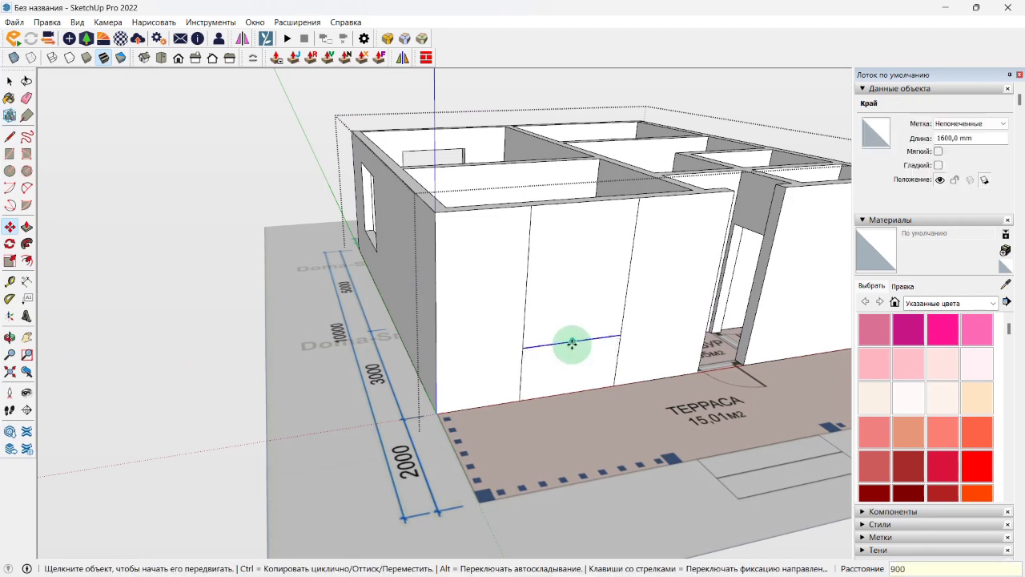
{"action": "left_click", "coordinate": [572, 341]}
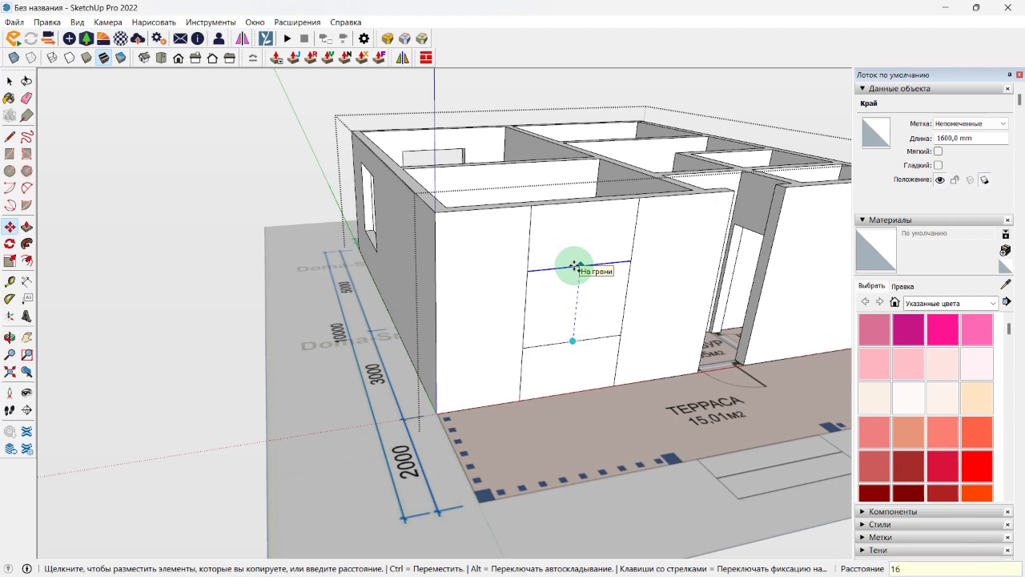
{"action": "key", "text": "Return"}
Step: Erase the leftover vertical line segments below and above КУХНЯ's window outline on the terrace-side wall
{"action": "middle_click_drag", "start_coordinate": [574, 263], "coordinate": [607, 268]}
{"action": "key", "text": "e"}
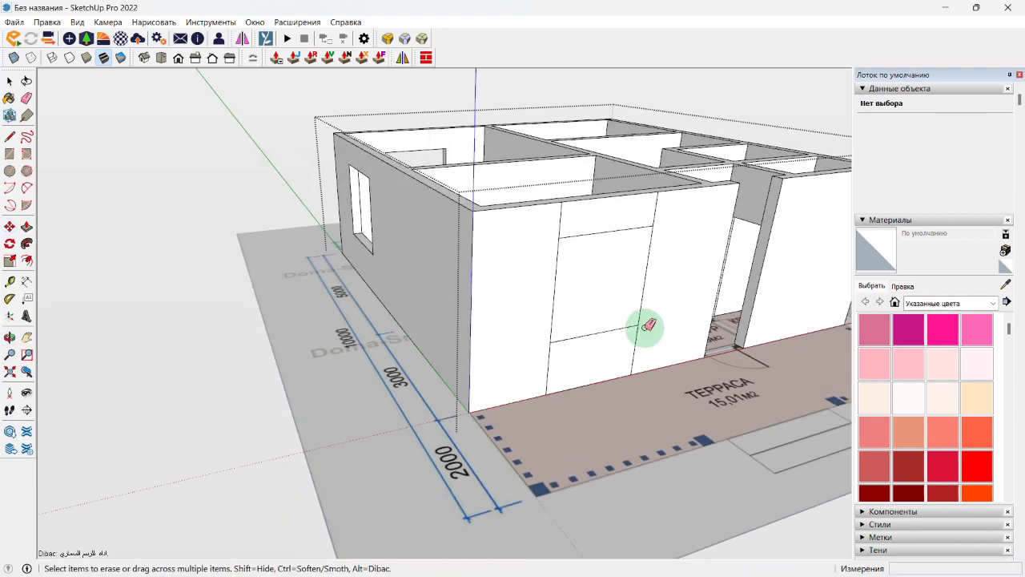
{"action": "left_click_drag", "start_coordinate": [641, 342], "coordinate": [544, 350]}
{"action": "mouse_move", "coordinate": [557, 220]}
{"action": "left_mouse_down"}
{"action": "mouse_move", "coordinate": [565, 210]}
{"action": "mouse_move", "coordinate": [654, 210]}
{"action": "left_mouse_up"}
Step: Push КУХНЯ's outlined terrace-side window 200 mm through the wall to open it
{"action": "middle_click_drag", "start_coordinate": [659, 210], "coordinate": [538, 258]}
{"action": "key", "text": "p"}
{"action": "left_click_drag", "start_coordinate": [534, 286], "coordinate": [494, 286]}
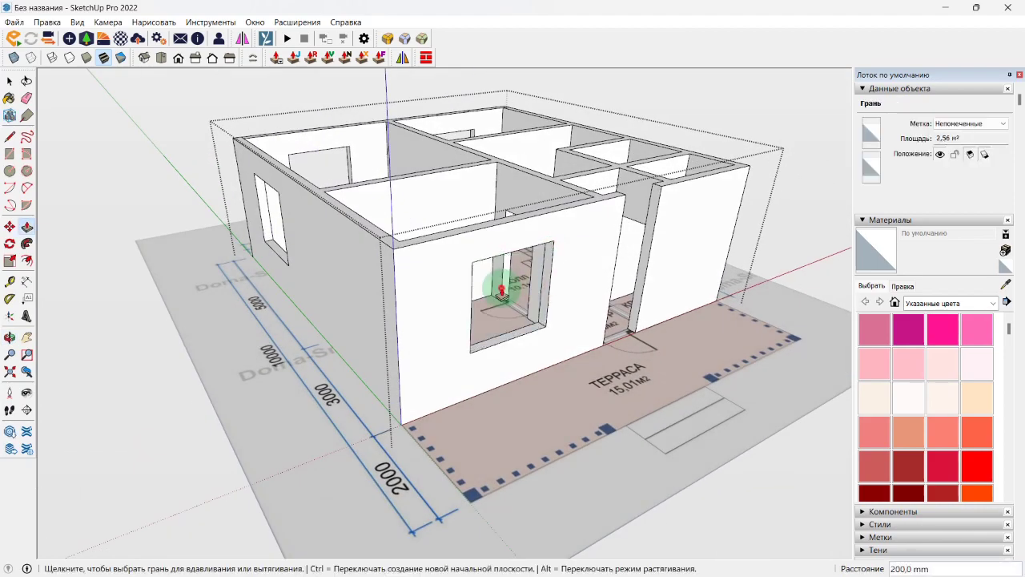
Step: Copy the 200 mm bottom edge of ТАМБУР's terrace entrance jamb up 2100 mm to mark the door height
{"action": "middle_click_drag", "start_coordinate": [495, 286], "coordinate": [426, 83]}
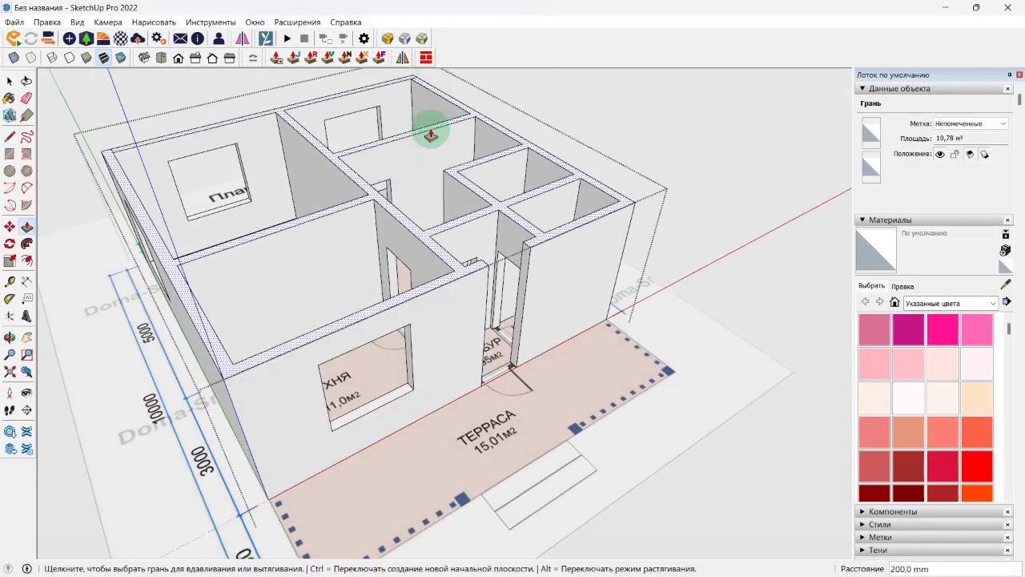
{"action": "middle_click_drag", "start_coordinate": [366, 270], "coordinate": [417, 239]}
{"action": "scroll", "coordinate": [542, 226], "scroll_direction": "up", "scroll_amount": 3}
{"action": "middle_click_drag", "start_coordinate": [542, 226], "coordinate": [499, 313]}
{"action": "scroll", "coordinate": [497, 465], "scroll_direction": "up", "scroll_amount": 3}
{"action": "middle_click_drag", "start_coordinate": [507, 485], "coordinate": [513, 483]}
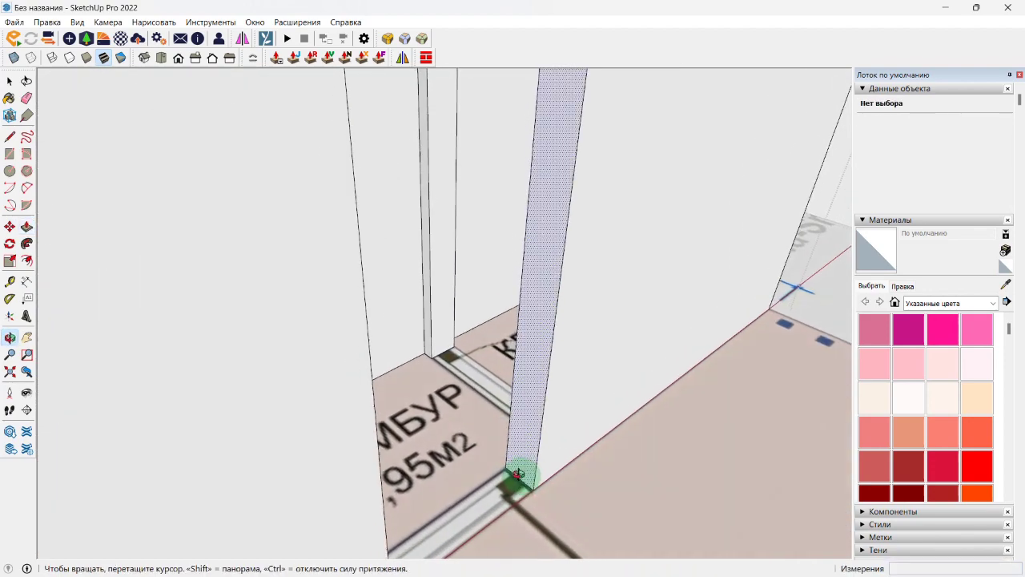
{"action": "key", "text": "m"}
{"action": "key", "text": "ctrl"}
{"action": "left_click", "coordinate": [517, 478]}
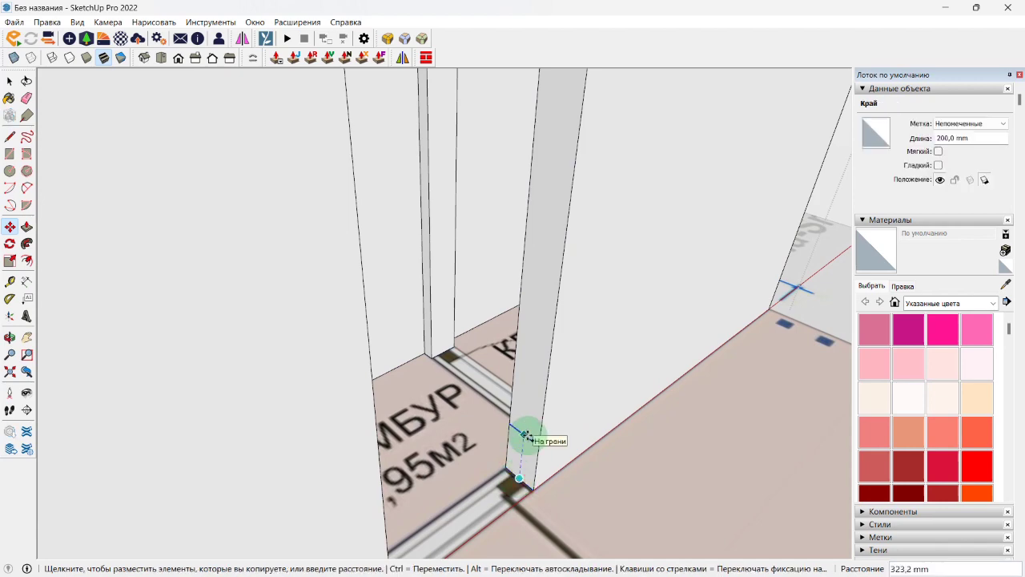
{"action": "scroll", "coordinate": [526, 435], "scroll_direction": "down", "scroll_amount": 6}
{"action": "middle_click_drag", "start_coordinate": [528, 361], "coordinate": [367, 362]}
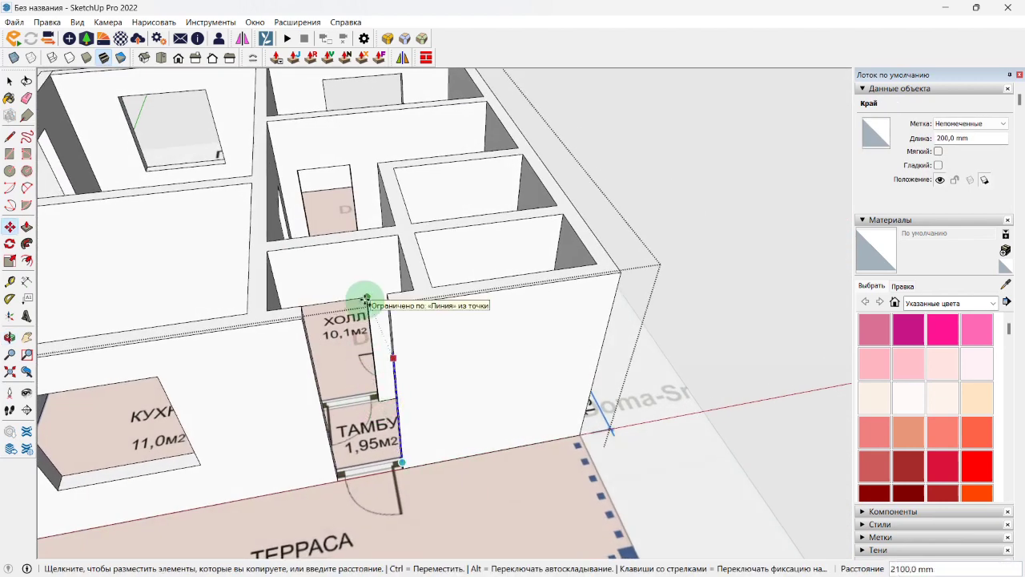
{"action": "type", "text": "2100"}
{"action": "key", "text": "Return"}
Step: Pull the jamb face above the door height 900 mm across to the opposite jamb to close the wall over ТАМБУР's entrance
{"action": "middle_click_drag", "start_coordinate": [366, 300], "coordinate": [478, 282]}
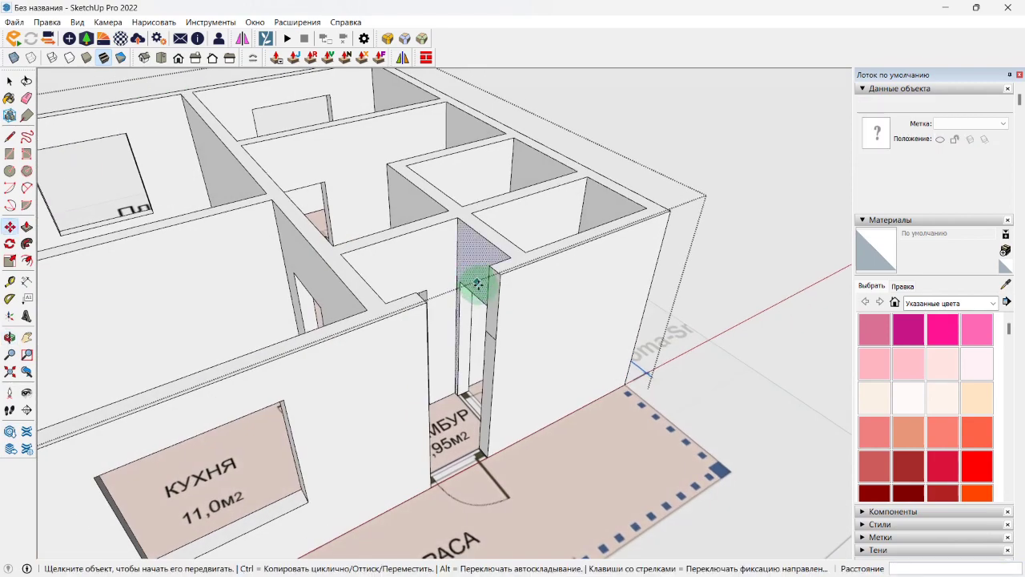
{"action": "key", "text": "p"}
{"action": "left_click", "coordinate": [492, 323]}
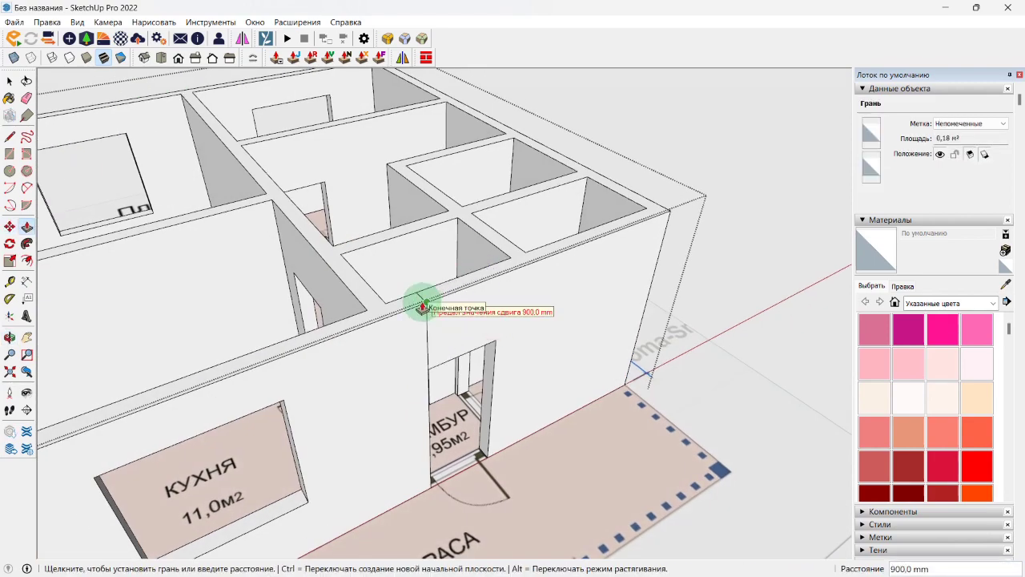
{"action": "mouse_move", "coordinate": [419, 300]}
{"action": "middle_mouse_down"}
{"action": "mouse_move", "coordinate": [348, 291]}
{"action": "mouse_move", "coordinate": [576, 339]}
{"action": "mouse_move", "coordinate": [238, 366]}
{"action": "mouse_move", "coordinate": [544, 327]}
{"action": "mouse_move", "coordinate": [139, 279]}
{"action": "middle_mouse_up"}
Step: Examine the cut door and window openings and the outer wall beside the 1300, 1700, 2000 and 3000 dimensions
{"action": "key", "text": "e"}
{"action": "scroll", "coordinate": [372, 259], "scroll_direction": "up", "scroll_amount": 3}
{"action": "scroll", "coordinate": [216, 248], "scroll_direction": "down", "scroll_amount": 1}
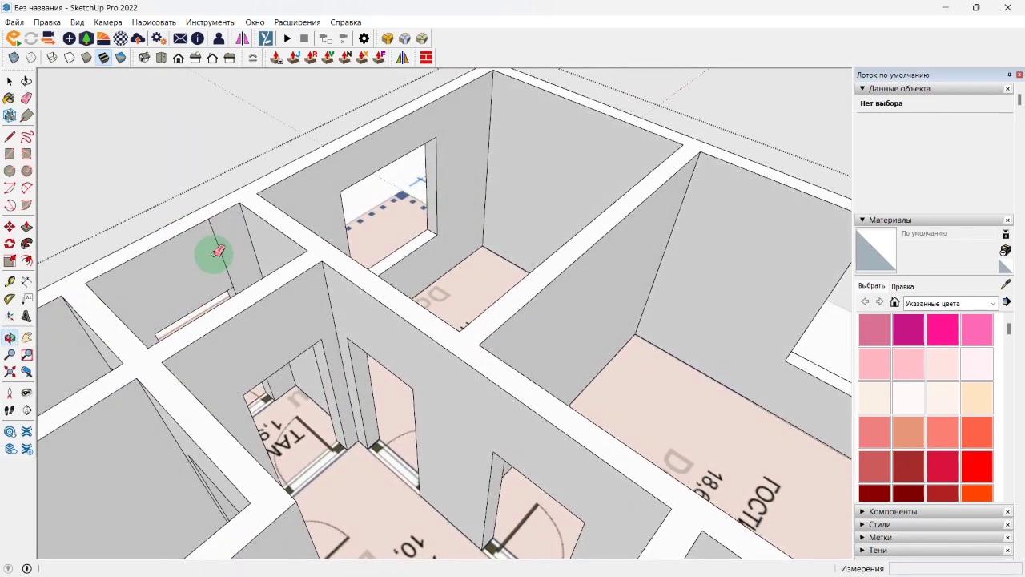
{"action": "scroll", "coordinate": [244, 255], "scroll_direction": "down", "scroll_amount": 1}
{"action": "middle_click_drag", "start_coordinate": [249, 257], "coordinate": [441, 227]}
{"action": "scroll", "coordinate": [338, 265], "scroll_direction": "down", "scroll_amount": 3}
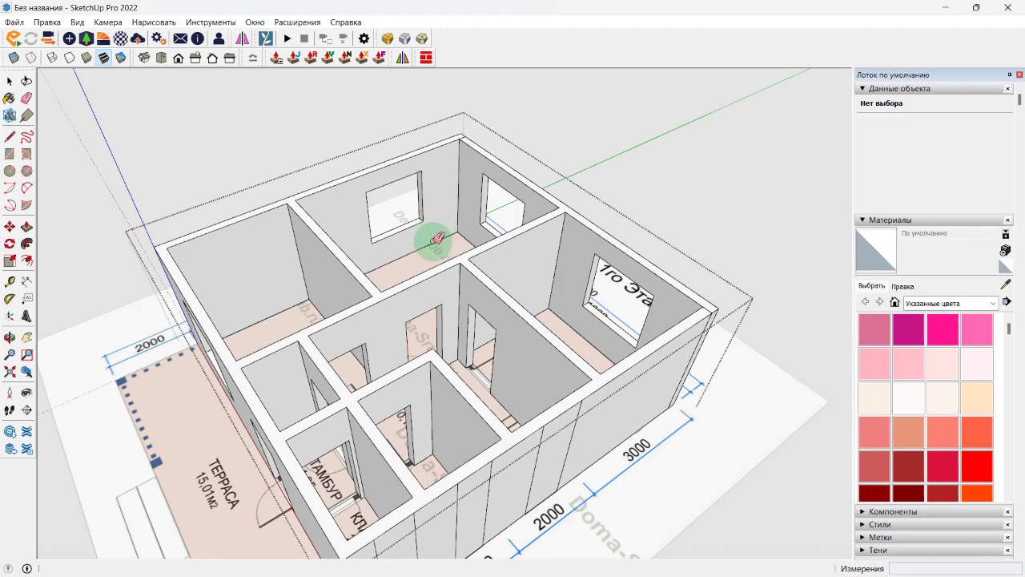
{"action": "middle_click_drag", "start_coordinate": [424, 272], "coordinate": [355, 340]}
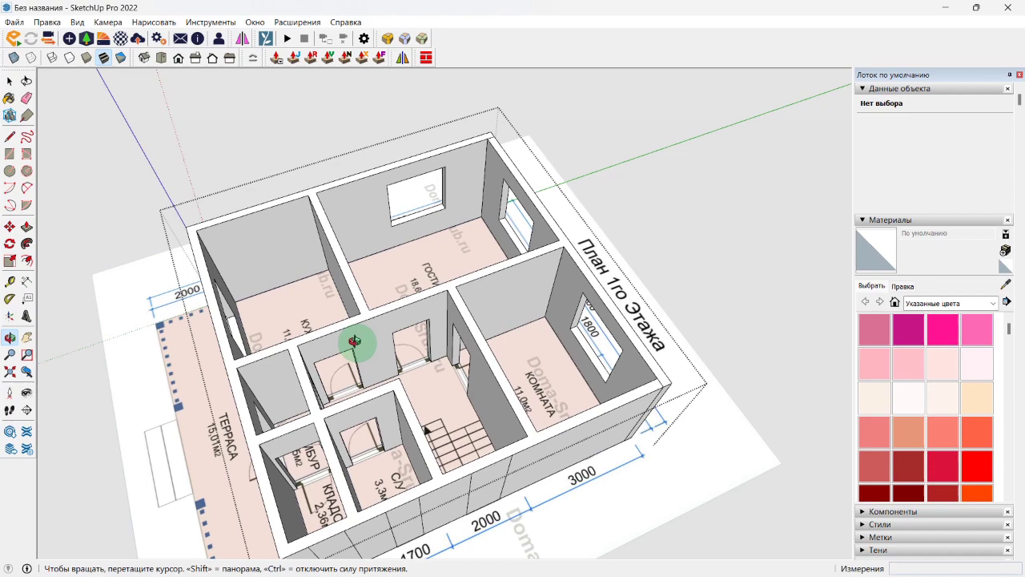
{"action": "mouse_move", "coordinate": [355, 341]}
{"action": "middle_mouse_down"}
{"action": "mouse_move", "coordinate": [404, 245]}
{"action": "mouse_move", "coordinate": [316, 222]}
{"action": "middle_mouse_up"}
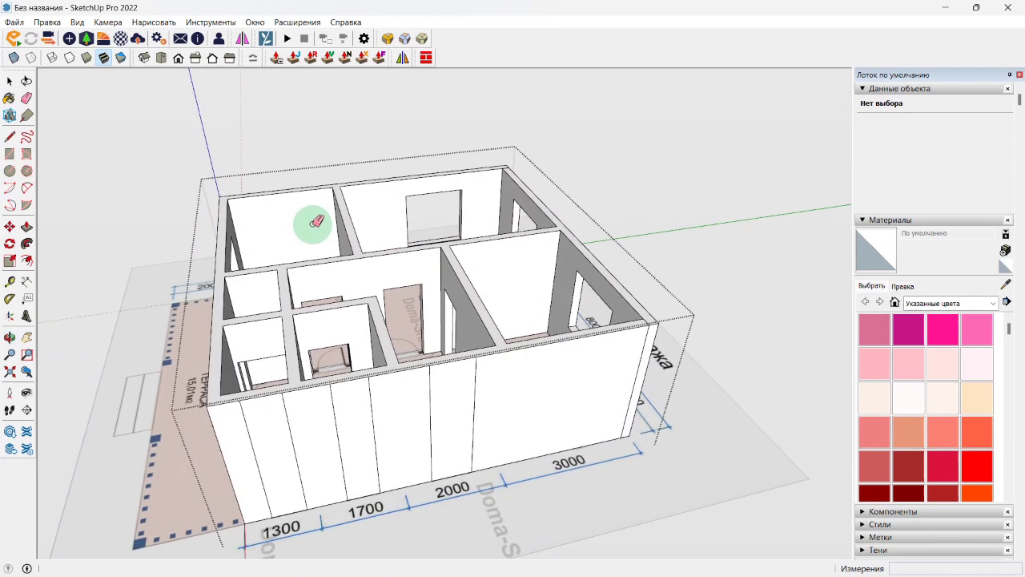